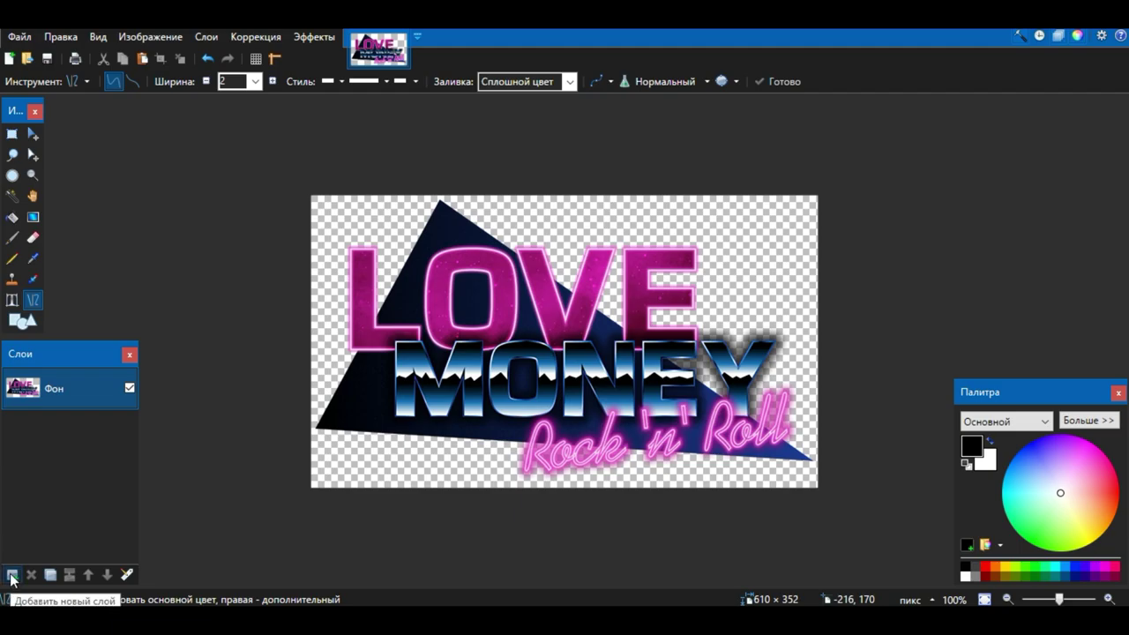
Step: Add a new layer and trace the triangle's left edge on it with a 2-pixel black line about 313 pixels long
{"action": "left_click", "coordinate": [12, 575]}
{"action": "scroll", "coordinate": [454, 195], "scroll_direction": "up", "scroll_amount": 3}
{"action": "scroll", "coordinate": [455, 195], "scroll_direction": "up", "scroll_amount": 4}
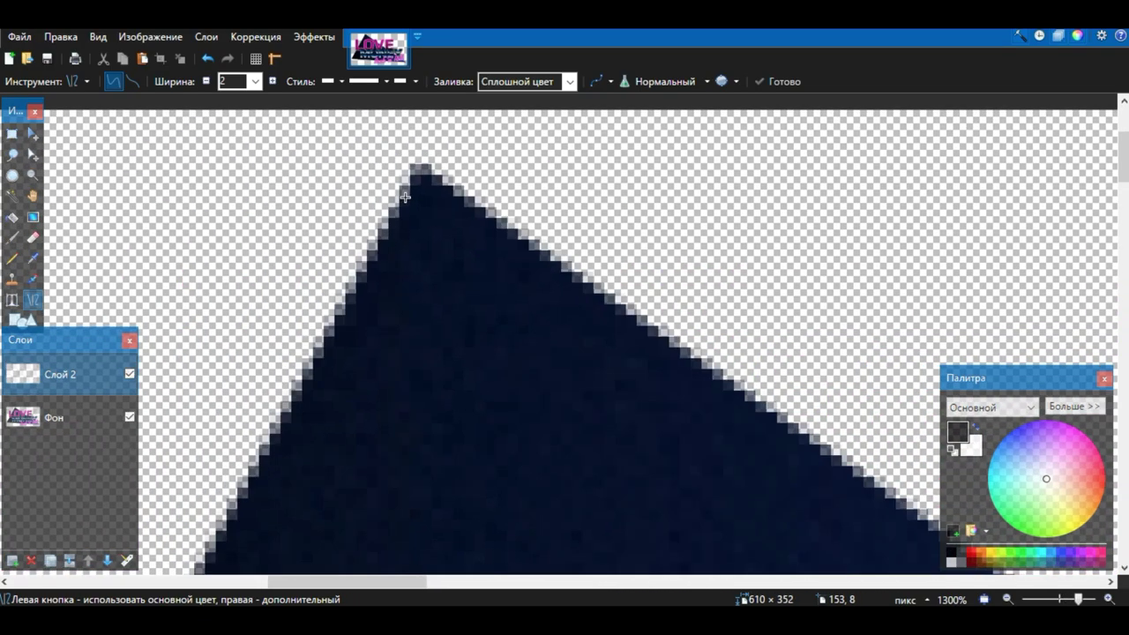
{"action": "mouse_move", "coordinate": [444, 171]}
{"action": "left_mouse_down"}
{"action": "mouse_move", "coordinate": [244, 361]}
{"action": "mouse_move", "coordinate": [285, 370]}
{"action": "mouse_move", "coordinate": [164, 425]}
{"action": "left_mouse_up"}
{"action": "scroll", "coordinate": [244, 361], "scroll_direction": "down", "scroll_amount": 2}
{"action": "scroll", "coordinate": [280, 364], "scroll_direction": "down", "scroll_amount": 10}
{"action": "scroll", "coordinate": [280, 364], "scroll_direction": "left", "scroll_amount": 6}
{"action": "scroll", "coordinate": [282, 366], "scroll_direction": "down", "scroll_amount": 10}
{"action": "scroll", "coordinate": [285, 369], "scroll_direction": "left", "scroll_amount": 6}
{"action": "scroll", "coordinate": [164, 424], "scroll_direction": "down", "scroll_amount": 3}
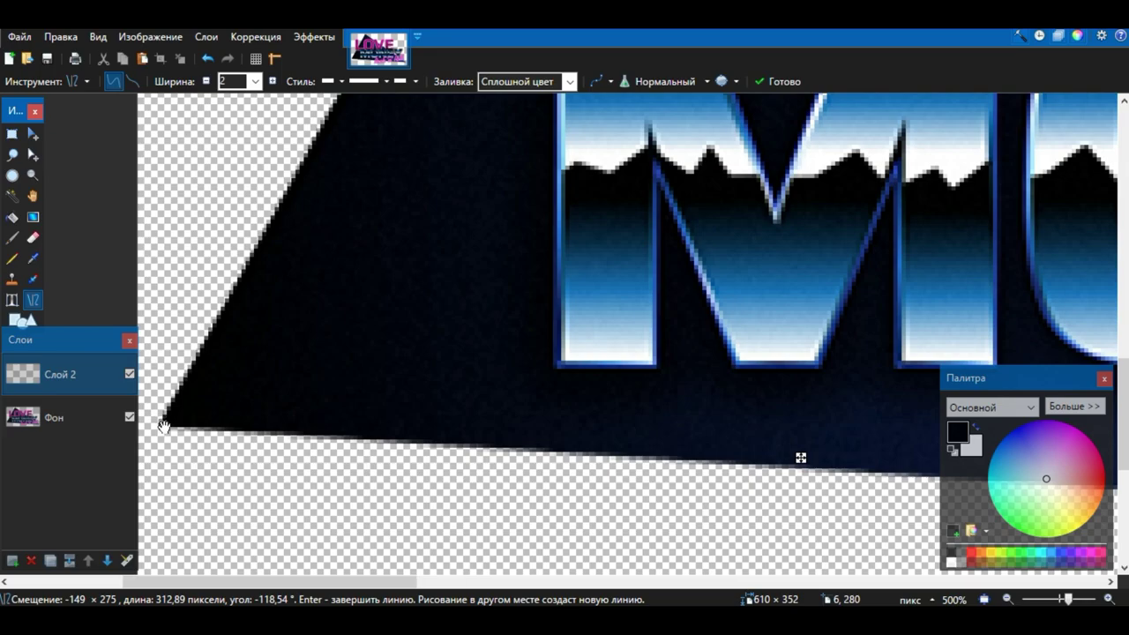
{"action": "scroll", "coordinate": [171, 423], "scroll_direction": "up", "scroll_amount": 3}
{"action": "key", "text": "Return"}
Step: Trace the triangle's lower edge with a straight black line from its left corner to its right corner
{"action": "scroll", "coordinate": [692, 388], "scroll_direction": "up", "scroll_amount": 1}
{"action": "scroll", "coordinate": [693, 386], "scroll_direction": "down", "scroll_amount": 5}
{"action": "left_click_drag", "start_coordinate": [691, 388], "coordinate": [214, 219]}
{"action": "scroll", "coordinate": [693, 391], "scroll_direction": "right", "scroll_amount": 5}
{"action": "scroll", "coordinate": [852, 526], "scroll_direction": "up", "scroll_amount": 3}
{"action": "scroll", "coordinate": [869, 529], "scroll_direction": "up", "scroll_amount": 4}
{"action": "key", "text": "Return"}
Step: Close the outline with a black line about 547 pixels long along the triangle's sloping edge up to the apex
{"action": "scroll", "coordinate": [812, 396], "scroll_direction": "down", "scroll_amount": 3}
{"action": "scroll", "coordinate": [812, 381], "scroll_direction": "down", "scroll_amount": 3}
{"action": "scroll", "coordinate": [803, 384], "scroll_direction": "up", "scroll_amount": 4}
{"action": "scroll", "coordinate": [450, 304], "scroll_direction": "down", "scroll_amount": 1}
{"action": "scroll", "coordinate": [215, 218], "scroll_direction": "down", "scroll_amount": 8}
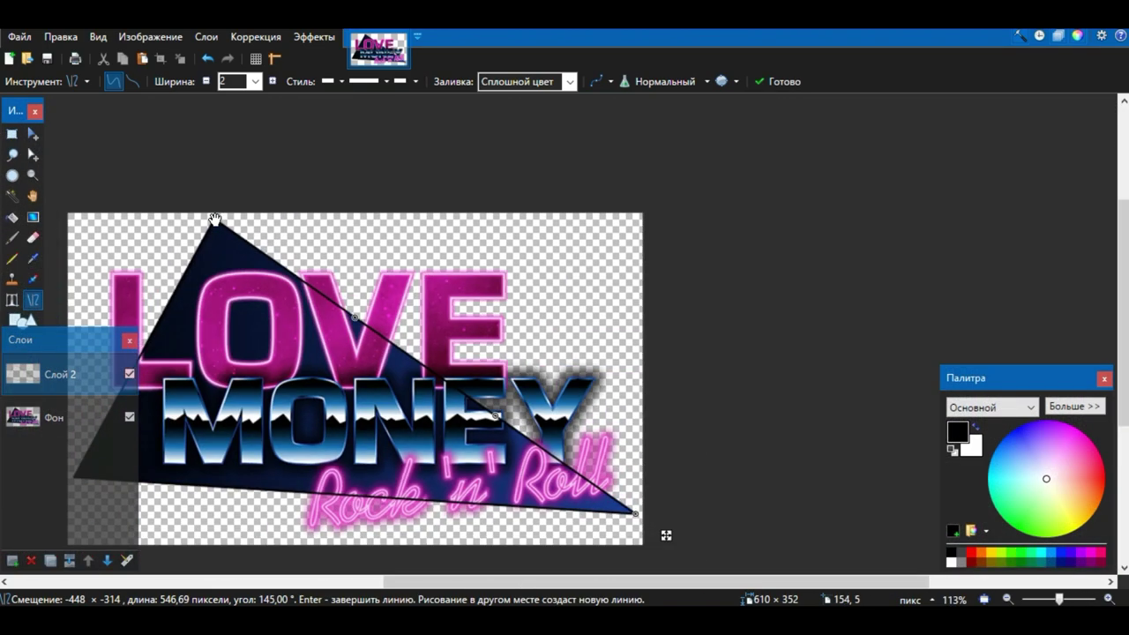
{"action": "key", "text": "Return"}
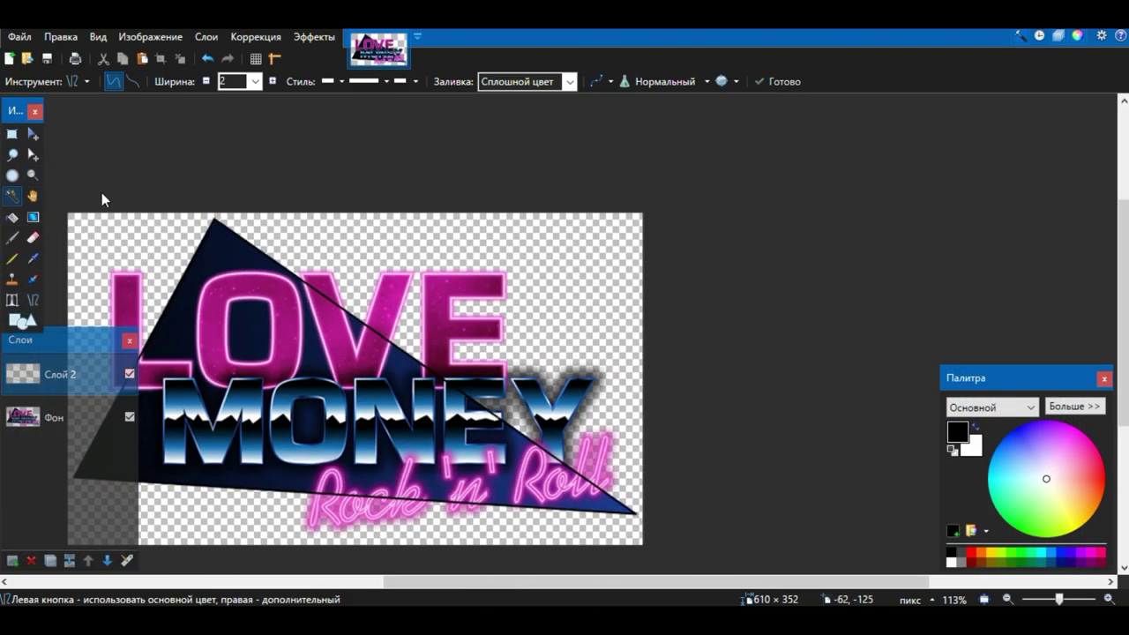
Step: Select the area outside the traced outline with the Magic Wand at 12% tolerance and invert the selection to the triangle
{"action": "key", "text": "s"}
{"action": "left_click", "coordinate": [257, 223]}
{"action": "scroll", "coordinate": [206, 212], "scroll_direction": "up", "scroll_amount": 9}
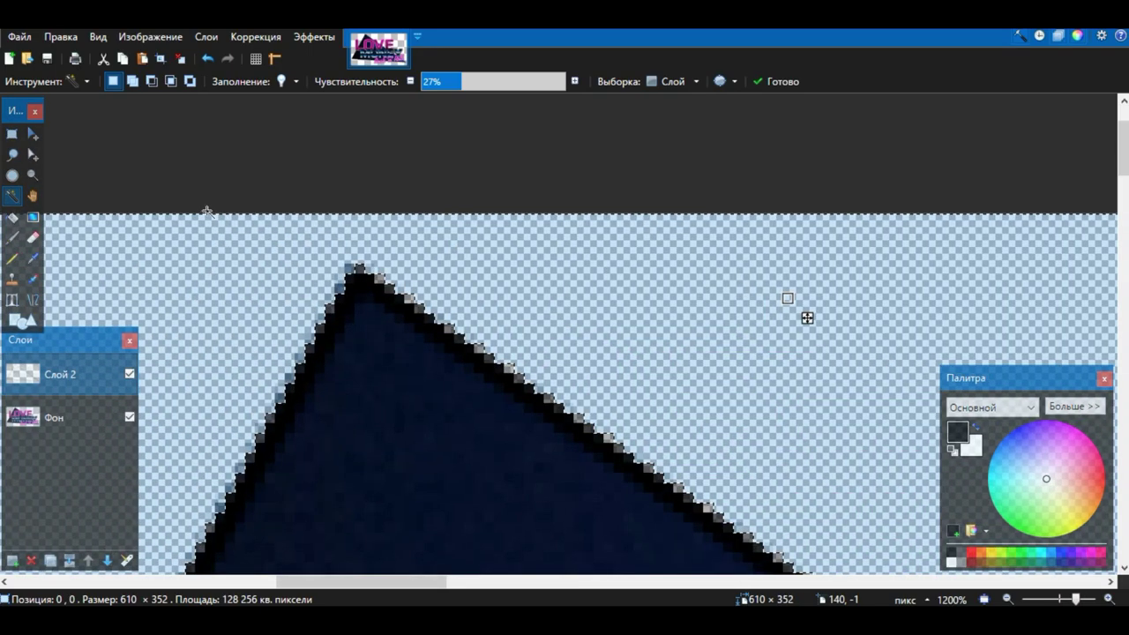
{"action": "left_click_drag", "start_coordinate": [461, 84], "coordinate": [442, 87]}
{"action": "key", "text": "ctrl+i"}
{"action": "scroll", "coordinate": [436, 133], "scroll_direction": "down", "scroll_amount": 9}
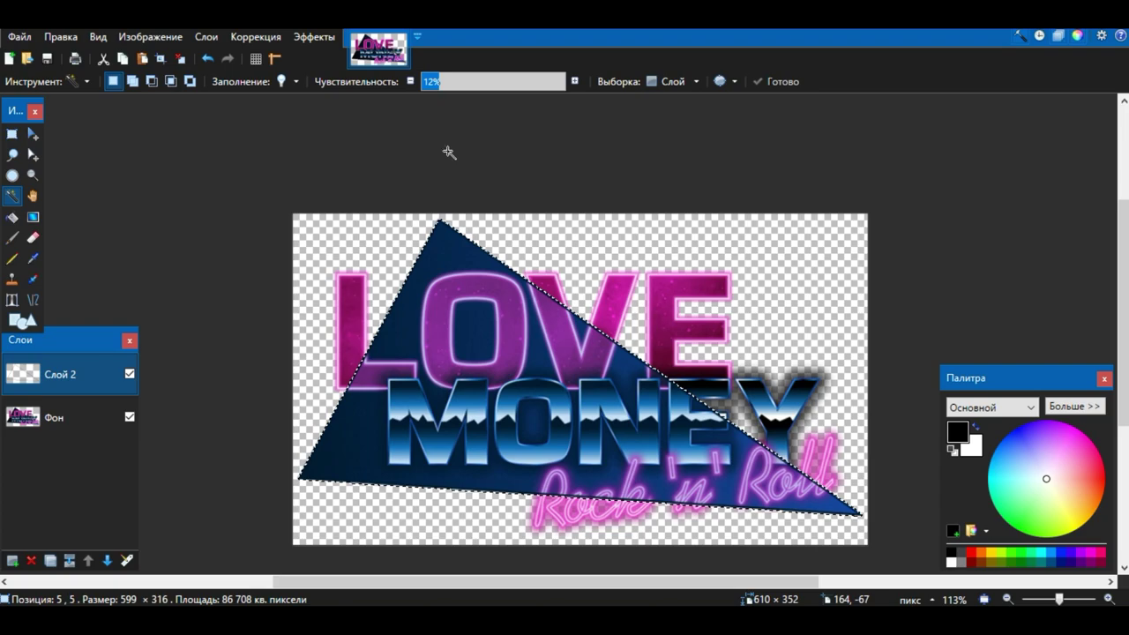
Step: Bring the Фон layer above Слой 2 and sample the triangle's dark blue as primary and its near-black corner as secondary colour
{"action": "scroll", "coordinate": [447, 151], "scroll_direction": "down", "scroll_amount": 1}
{"action": "left_click_drag", "start_coordinate": [75, 413], "coordinate": [72, 381]}
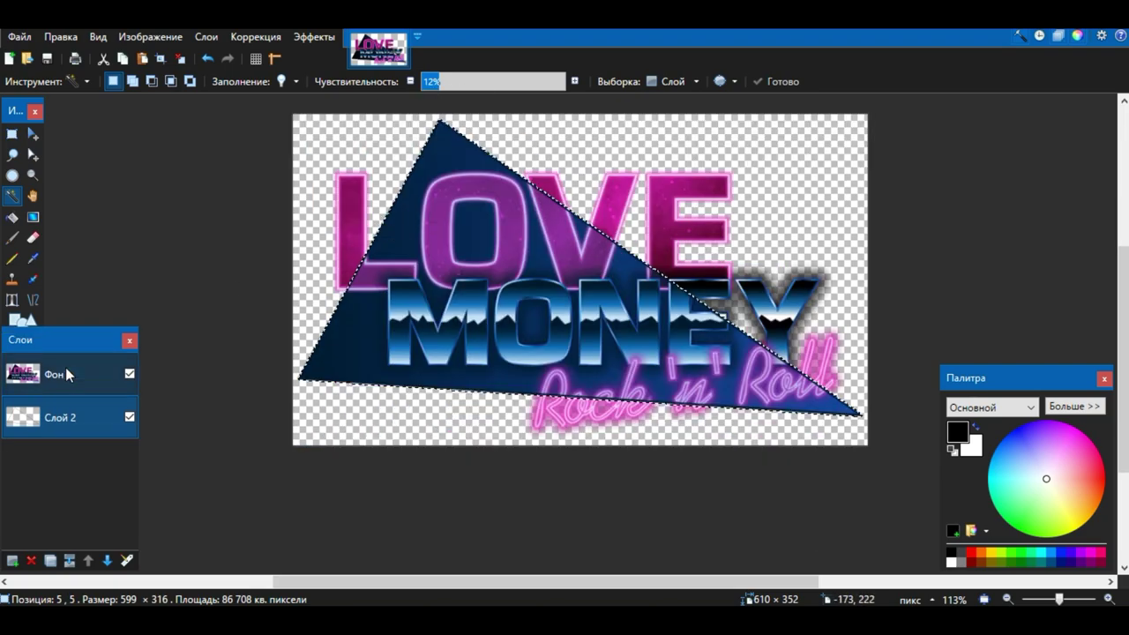
{"action": "left_click", "coordinate": [32, 260]}
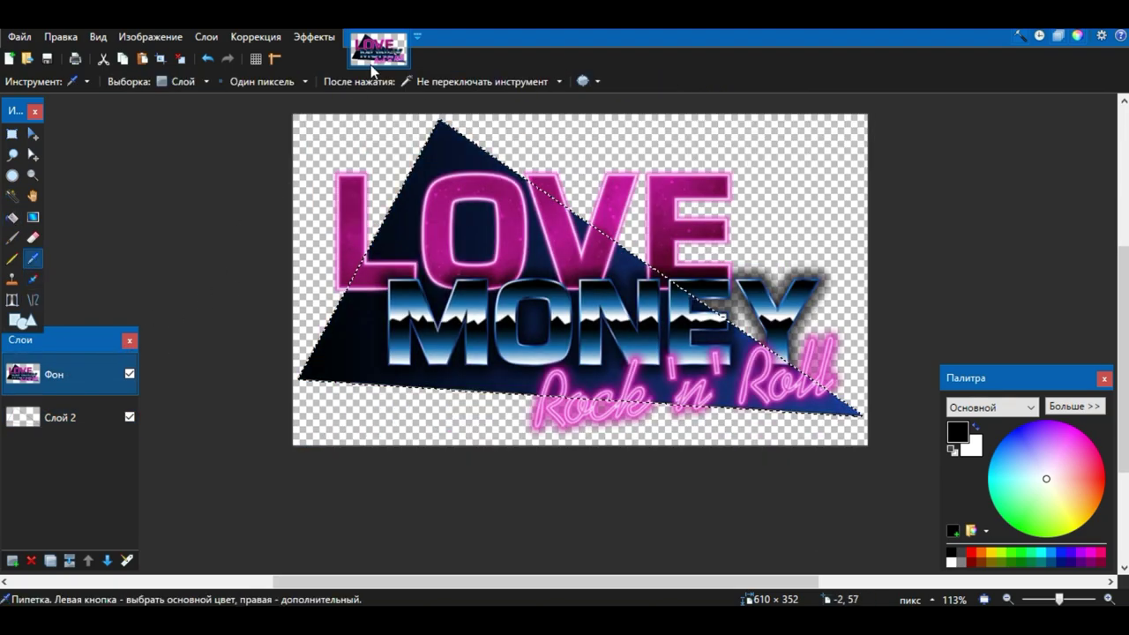
{"action": "scroll", "coordinate": [648, 247], "scroll_direction": "up", "scroll_amount": 3}
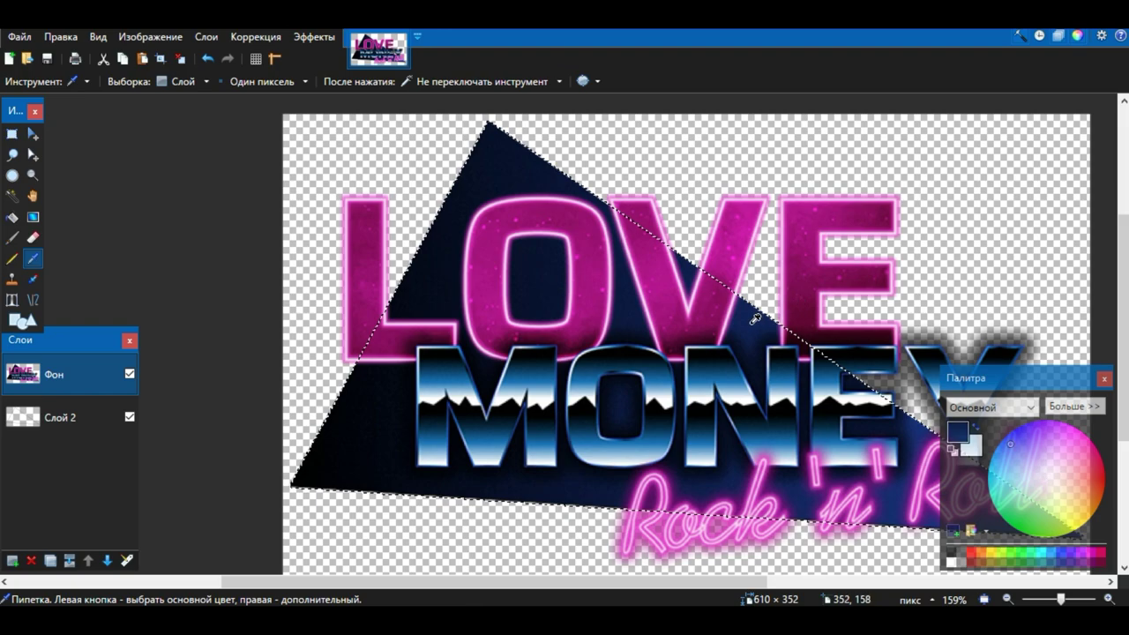
{"action": "scroll", "coordinate": [524, 365], "scroll_direction": "right", "scroll_amount": 3}
{"action": "scroll", "coordinate": [290, 443], "scroll_direction": "left", "scroll_amount": 3}
{"action": "right_click", "coordinate": [311, 472]}
Step: Return Слой 2 above Фон and fill the triangular selection with a linear gradient running from black at left to blue at right
{"action": "left_click_drag", "start_coordinate": [71, 410], "coordinate": [38, 323]}
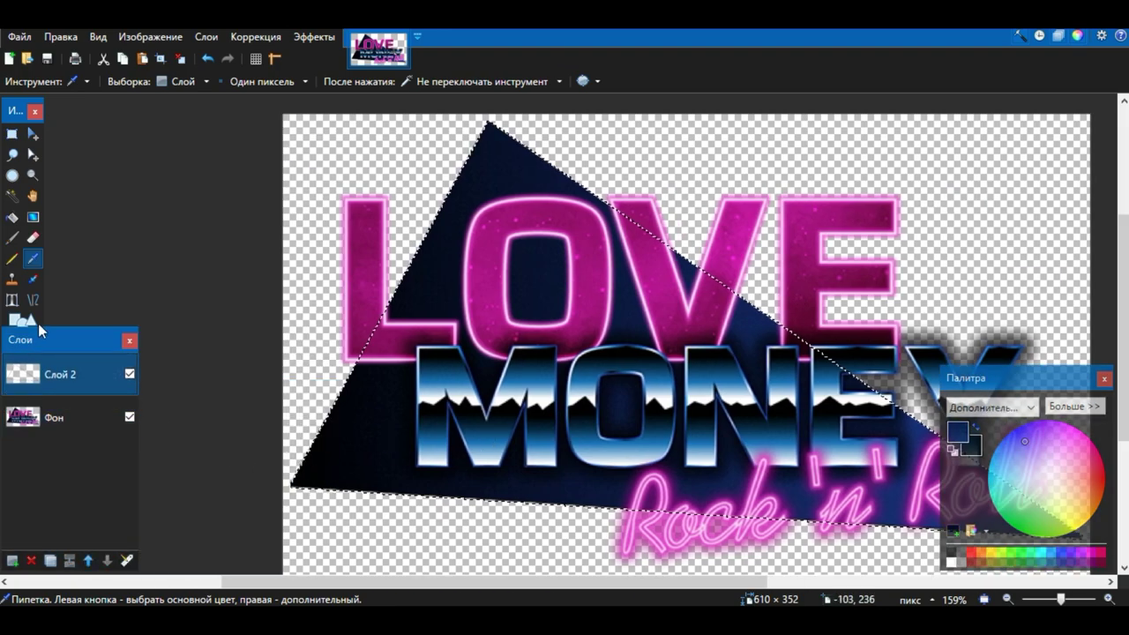
{"action": "left_click", "coordinate": [32, 217]}
{"action": "left_click_drag", "start_coordinate": [323, 451], "coordinate": [667, 421]}
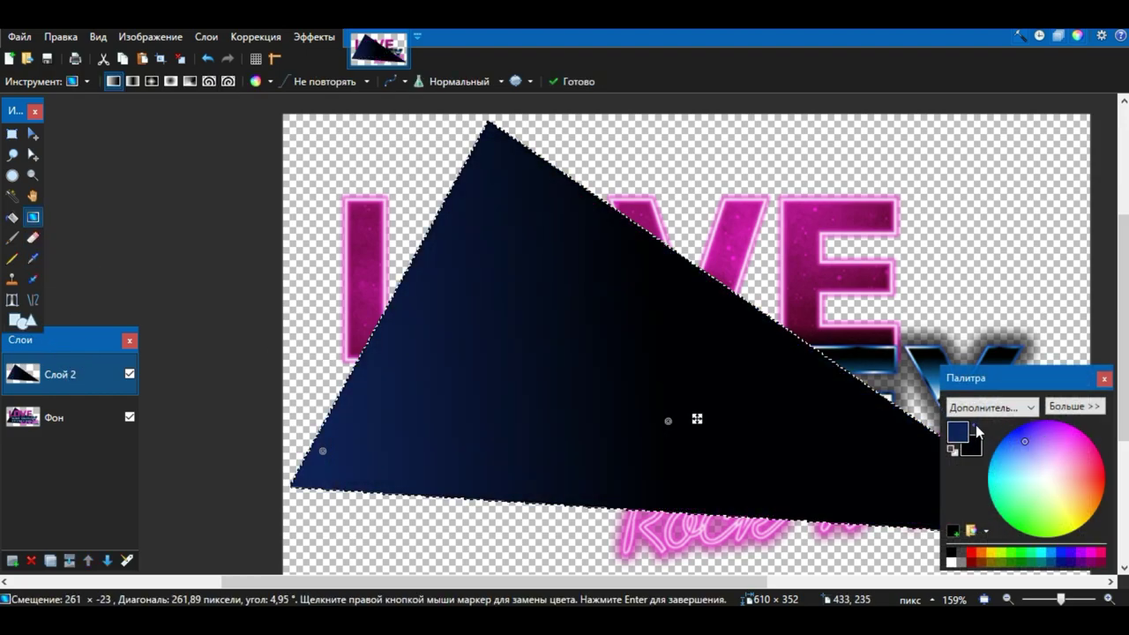
{"action": "left_click", "coordinate": [977, 430]}
{"action": "left_click_drag", "start_coordinate": [323, 451], "coordinate": [392, 434]}
{"action": "left_click_drag", "start_coordinate": [667, 420], "coordinate": [684, 418]}
{"action": "left_click_drag", "start_coordinate": [393, 434], "coordinate": [429, 435]}
Step: Compare the gradient triangle with the original logo by hiding and reshowing Слой 2
{"action": "left_click_drag", "start_coordinate": [88, 436], "coordinate": [99, 390]}
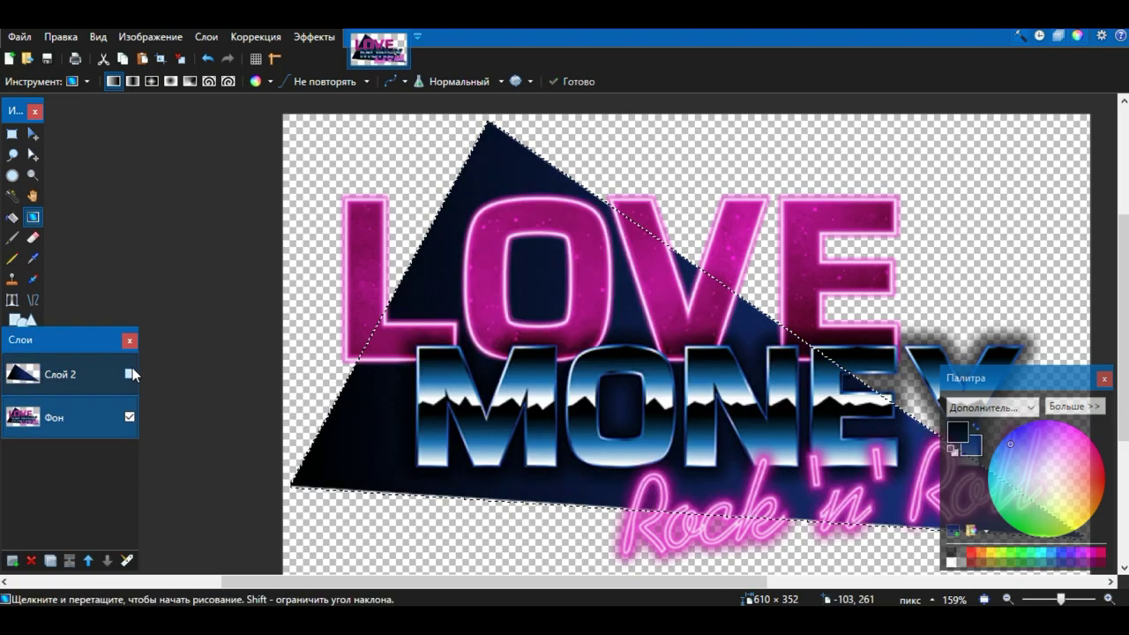
{"action": "left_click", "coordinate": [129, 374]}
{"action": "scroll", "coordinate": [329, 343], "scroll_direction": "down", "scroll_amount": 2}
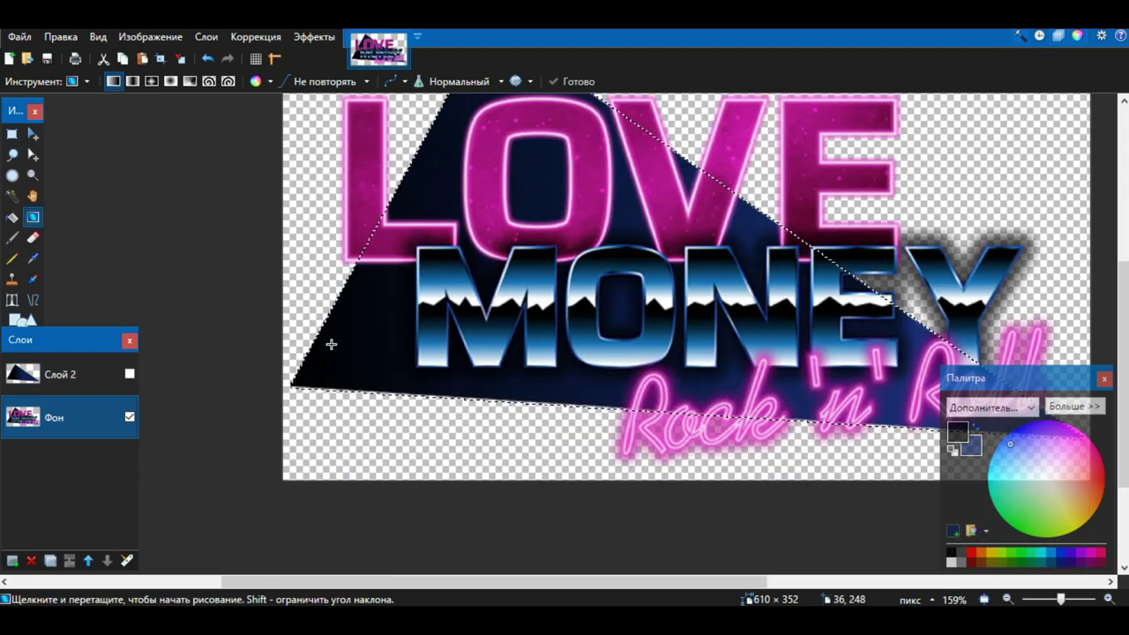
{"action": "left_click", "coordinate": [130, 374]}
{"action": "left_click", "coordinate": [985, 599]}
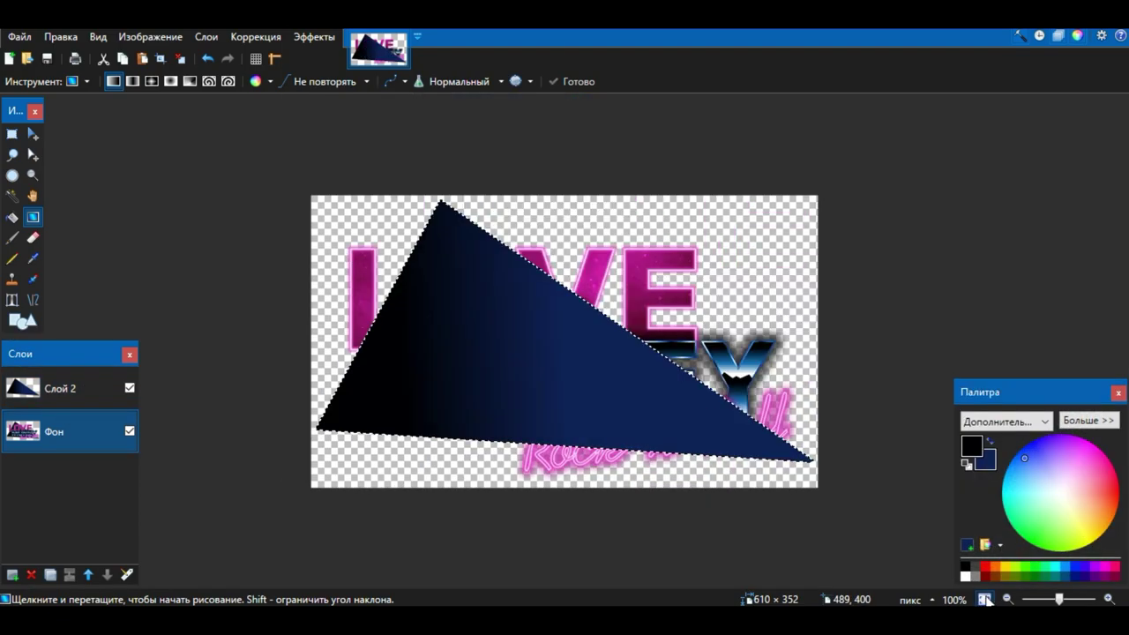
Step: Rename the gradient triangle's layer to Background and add a new empty layer above it
{"action": "left_click", "coordinate": [62, 392]}
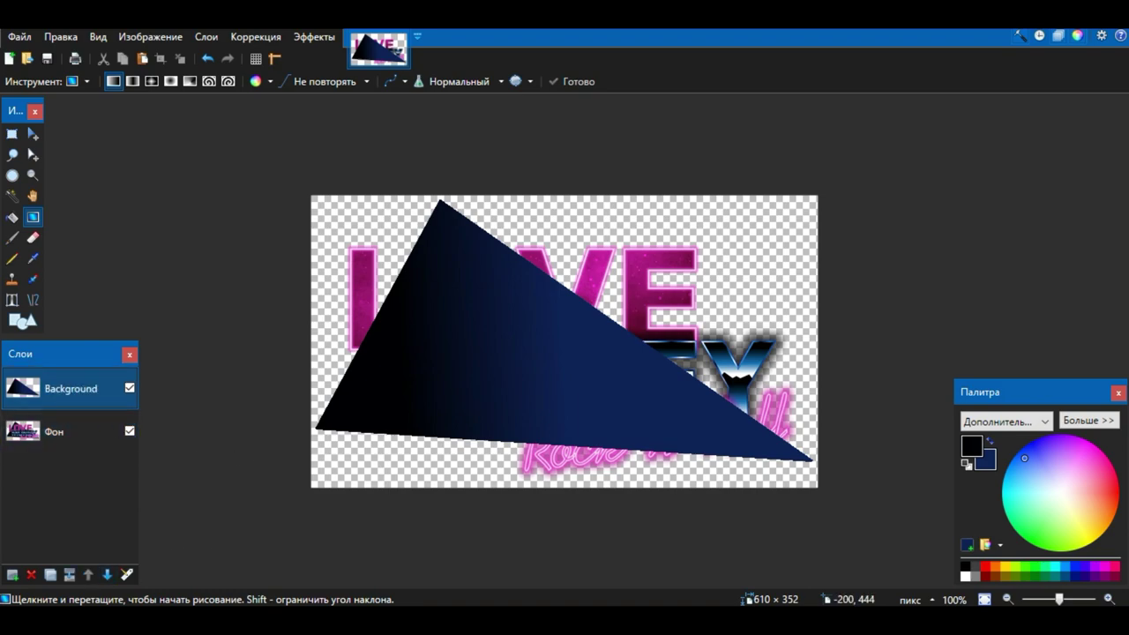
{"action": "left_click", "coordinate": [12, 574]}
Step: Start the Text tool and set its font to Saira Black
{"action": "left_click", "coordinate": [12, 300]}
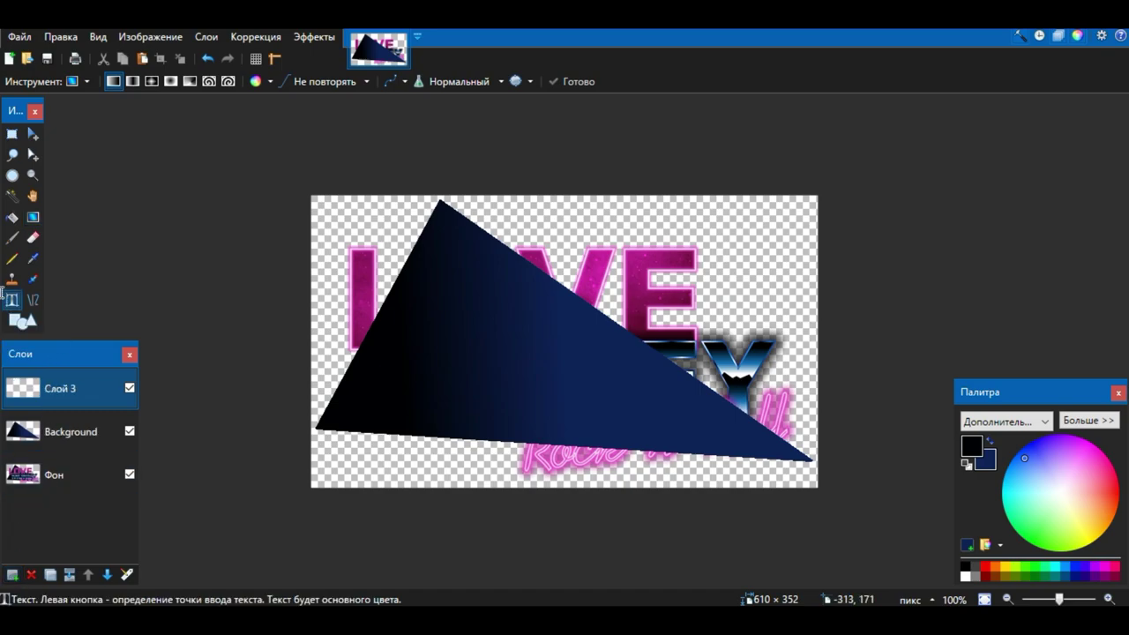
{"action": "left_click", "coordinate": [254, 81]}
{"action": "scroll", "coordinate": [254, 226], "scroll_direction": "down", "scroll_amount": 5}
{"action": "scroll", "coordinate": [254, 225], "scroll_direction": "down", "scroll_amount": 12}
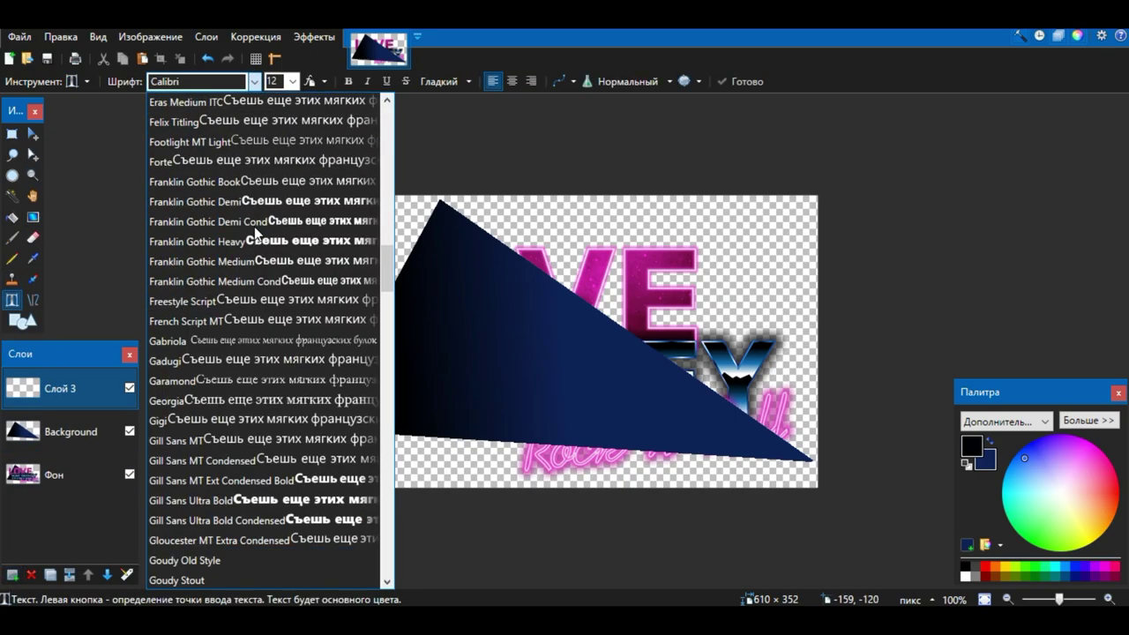
{"action": "scroll", "coordinate": [254, 227], "scroll_direction": "down", "scroll_amount": 13}
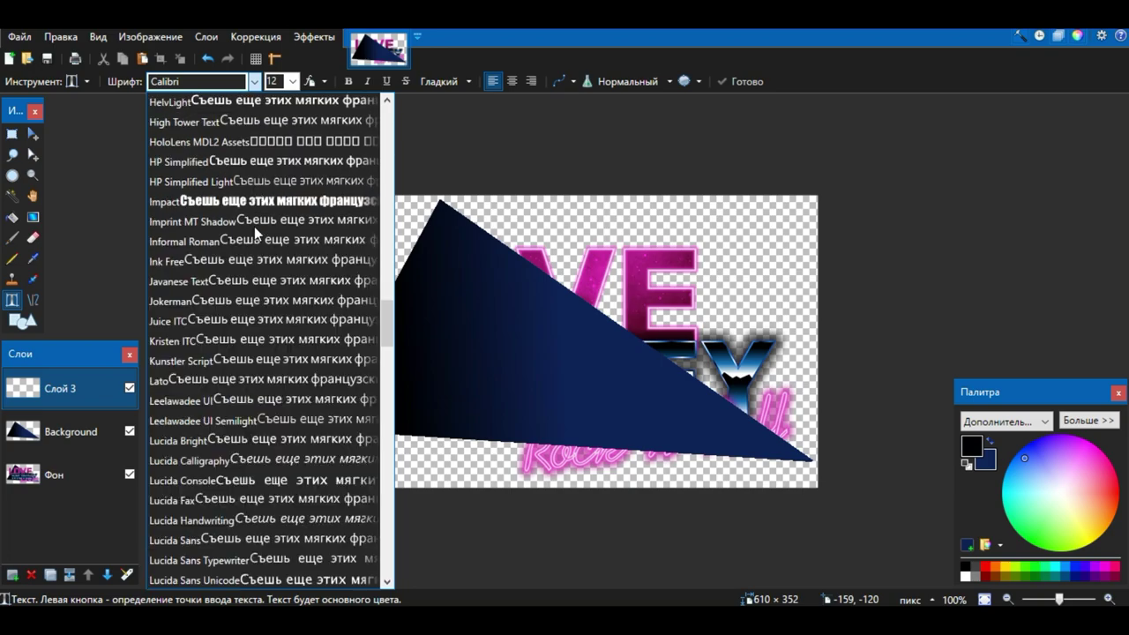
{"action": "scroll", "coordinate": [255, 229], "scroll_direction": "down", "scroll_amount": 8}
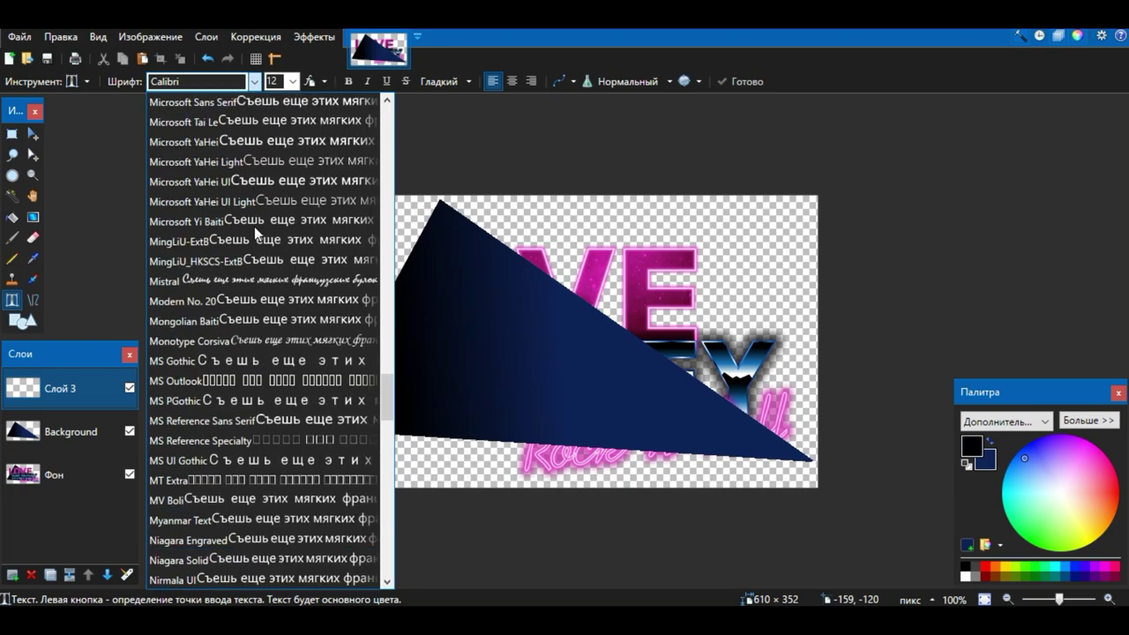
{"action": "scroll", "coordinate": [254, 236], "scroll_direction": "down", "scroll_amount": 10}
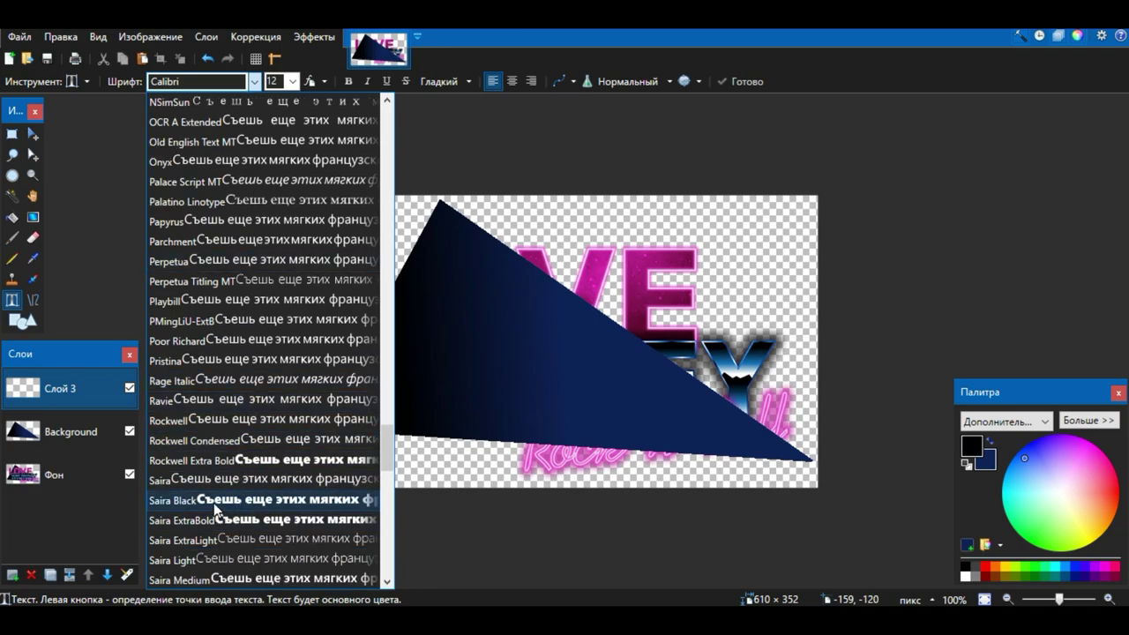
{"action": "left_click", "coordinate": [214, 500]}
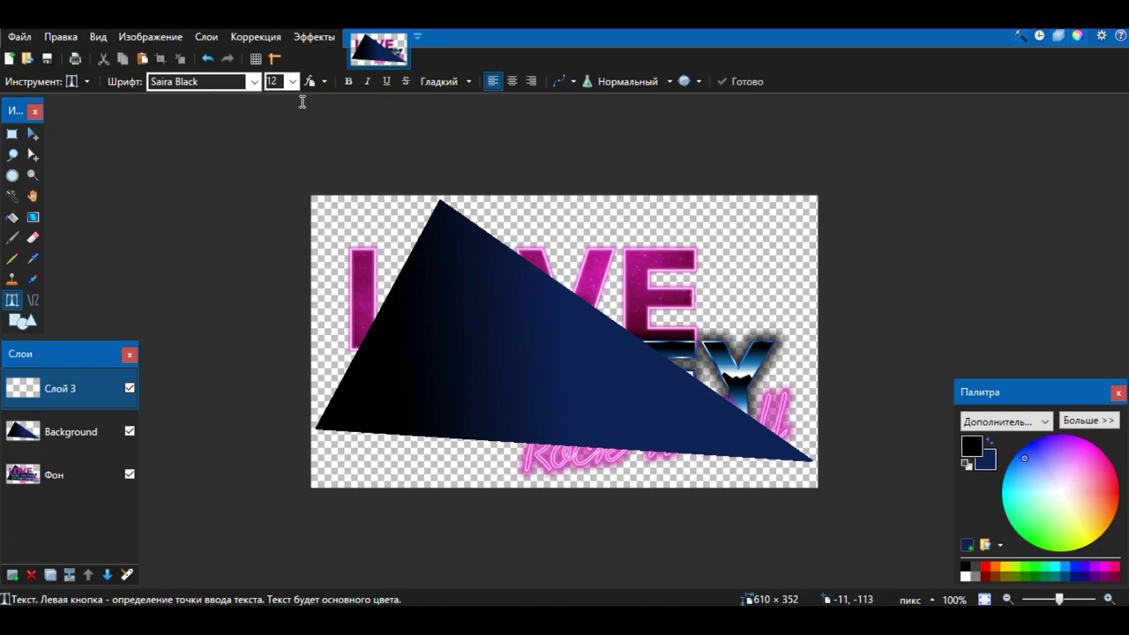
Step: Place the text LOVE at size 72 on the new layer, over the triangle's upper part
{"action": "left_click", "coordinate": [451, 284]}
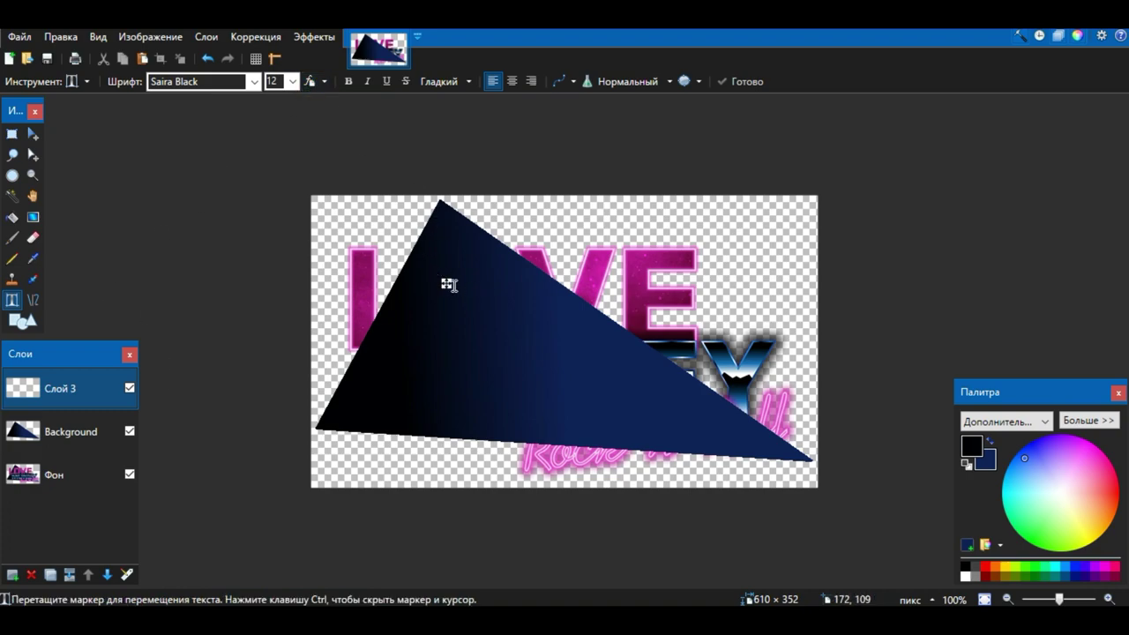
{"action": "left_click", "coordinate": [292, 81]}
{"action": "left_click", "coordinate": [285, 290]}
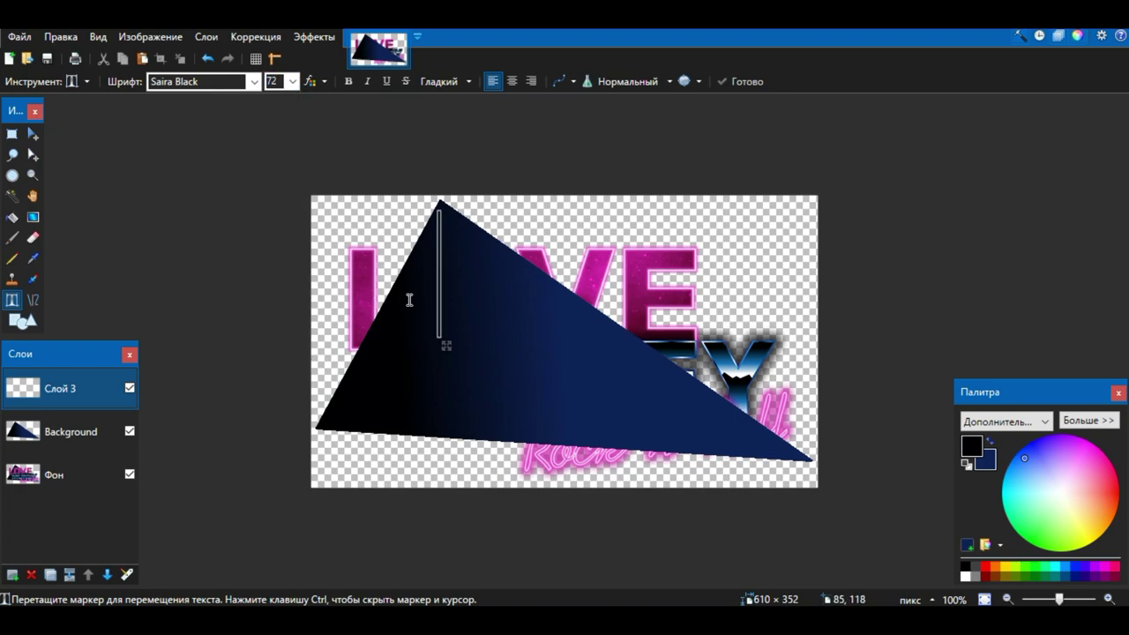
{"action": "left_click_drag", "start_coordinate": [447, 345], "coordinate": [405, 372]}
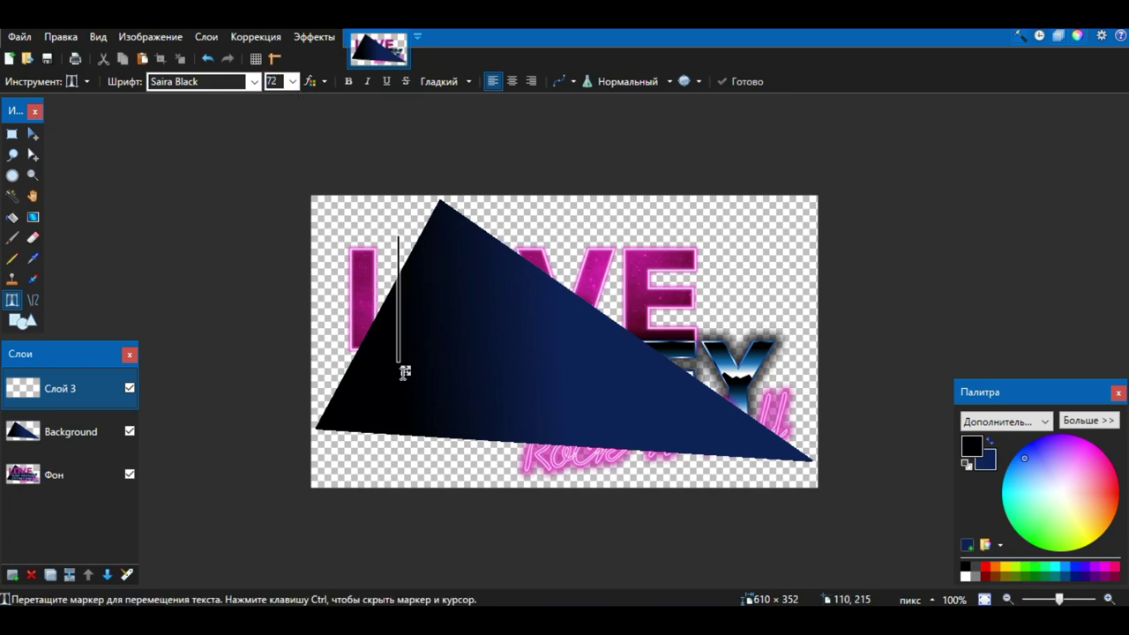
{"action": "key", "text": "BackSpace"}
{"action": "key", "text": "BackSpace"}
{"action": "key", "text": "BackSpace"}
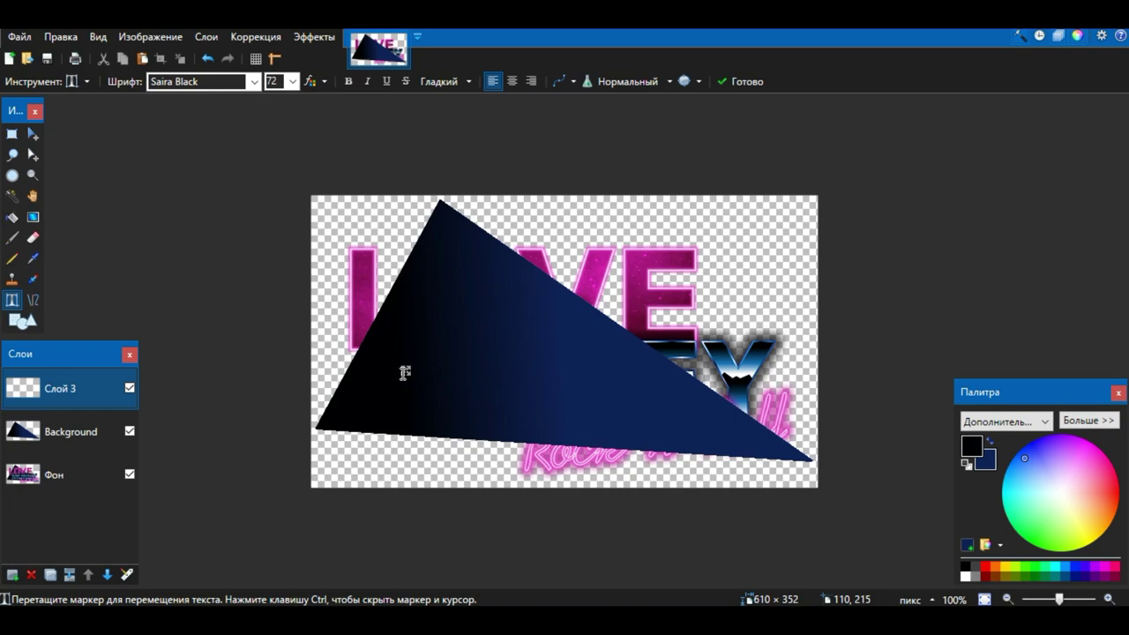
{"action": "type", "text": "LOVE"}
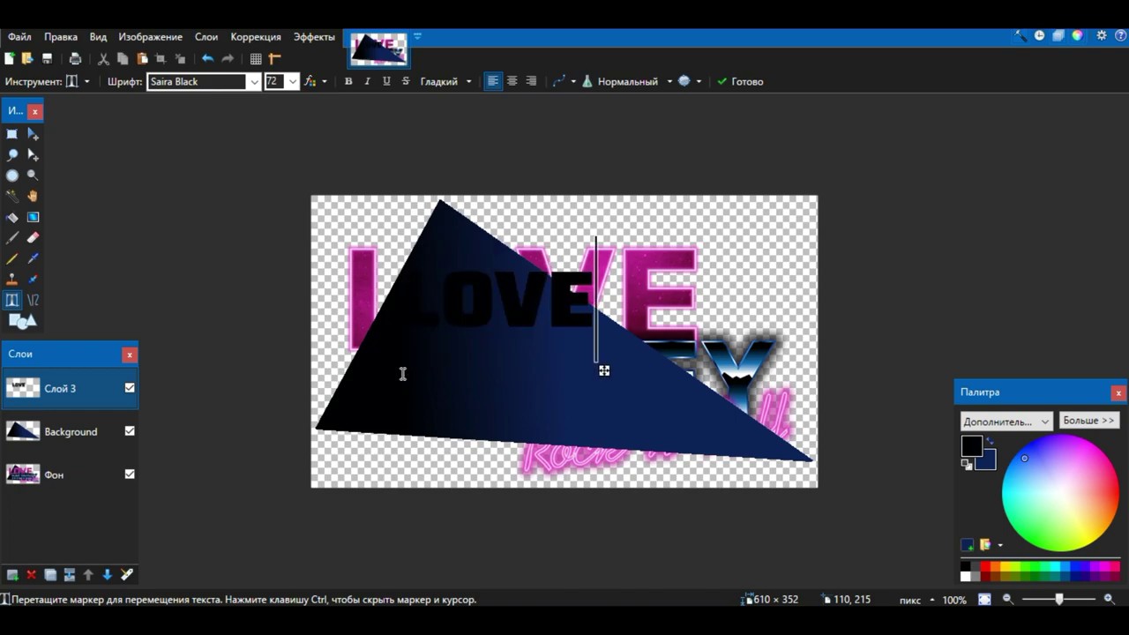
Step: Try the LOVE text at sizes 96 and 108 and move it over the original lettering
{"action": "left_click_drag", "start_coordinate": [604, 370], "coordinate": [681, 373]}
{"action": "left_click", "coordinate": [291, 81]}
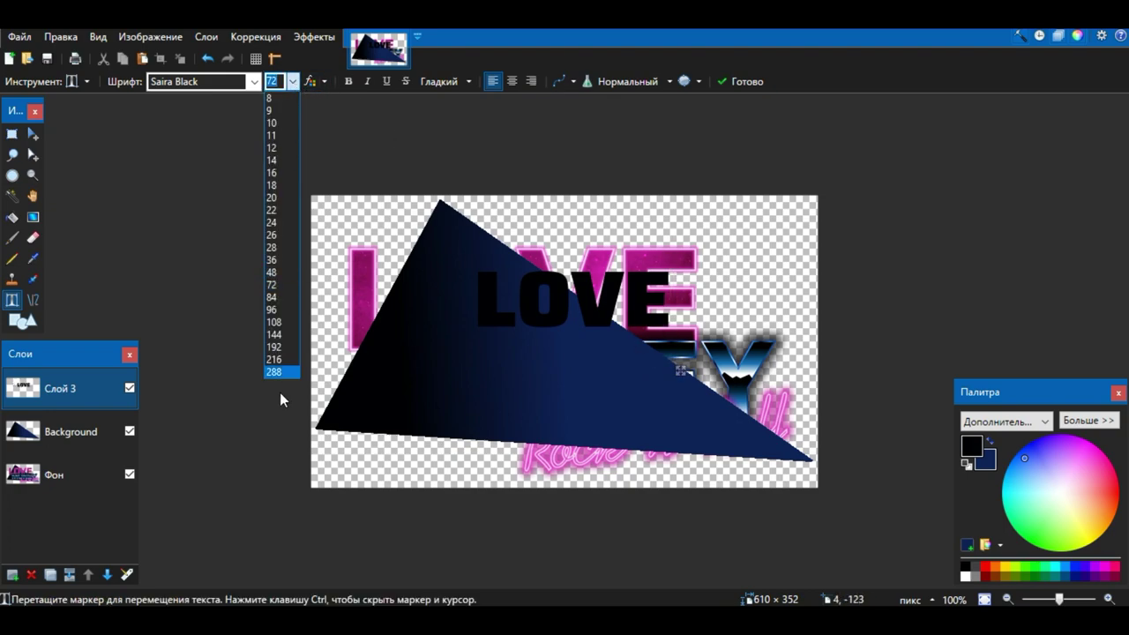
{"action": "left_click", "coordinate": [272, 310]}
{"action": "left_click", "coordinate": [292, 81]}
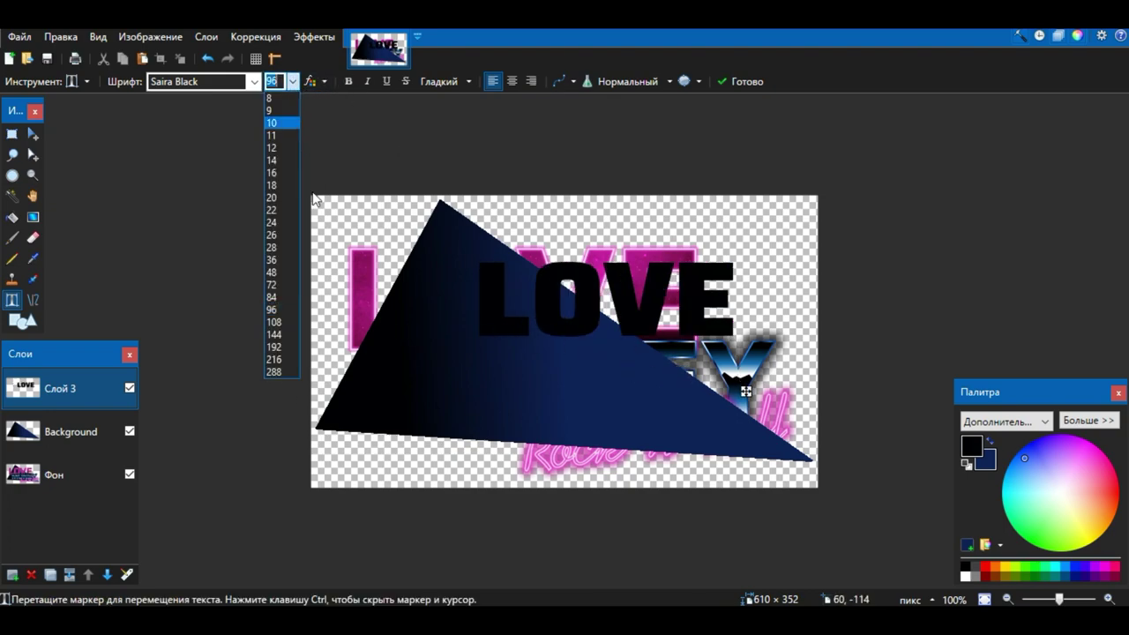
{"action": "left_click", "coordinate": [273, 322]}
{"action": "left_click_drag", "start_coordinate": [706, 389], "coordinate": [656, 400]}
Step: Try the LOVE text at size 144 and shift it slightly left over the original word
{"action": "left_click", "coordinate": [286, 80]}
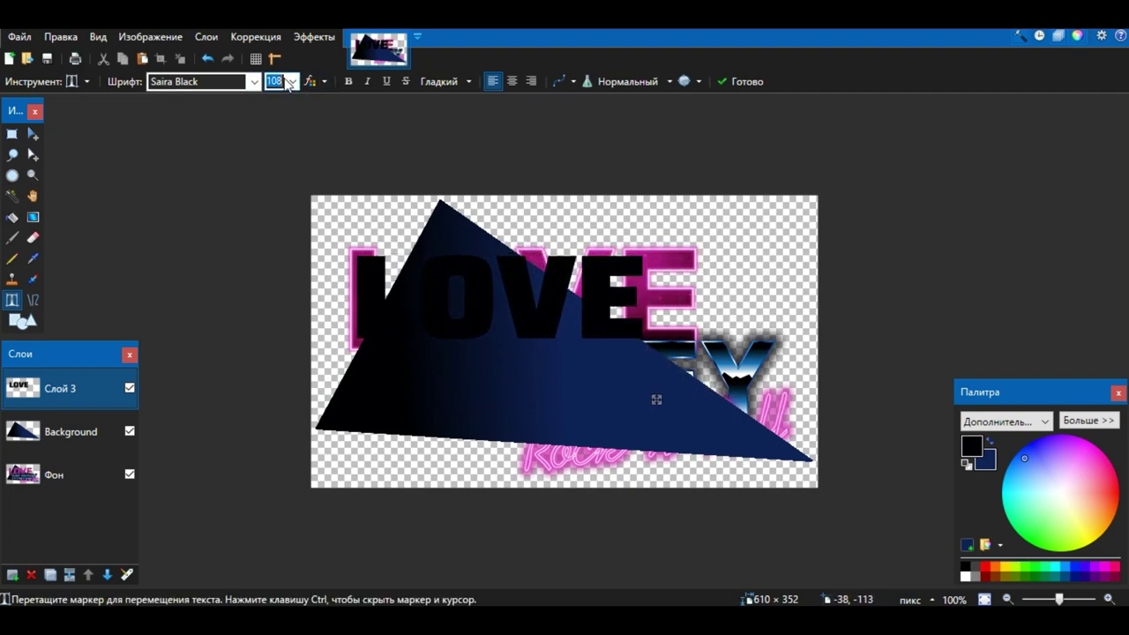
{"action": "left_click", "coordinate": [291, 81]}
{"action": "left_click", "coordinate": [588, 371]}
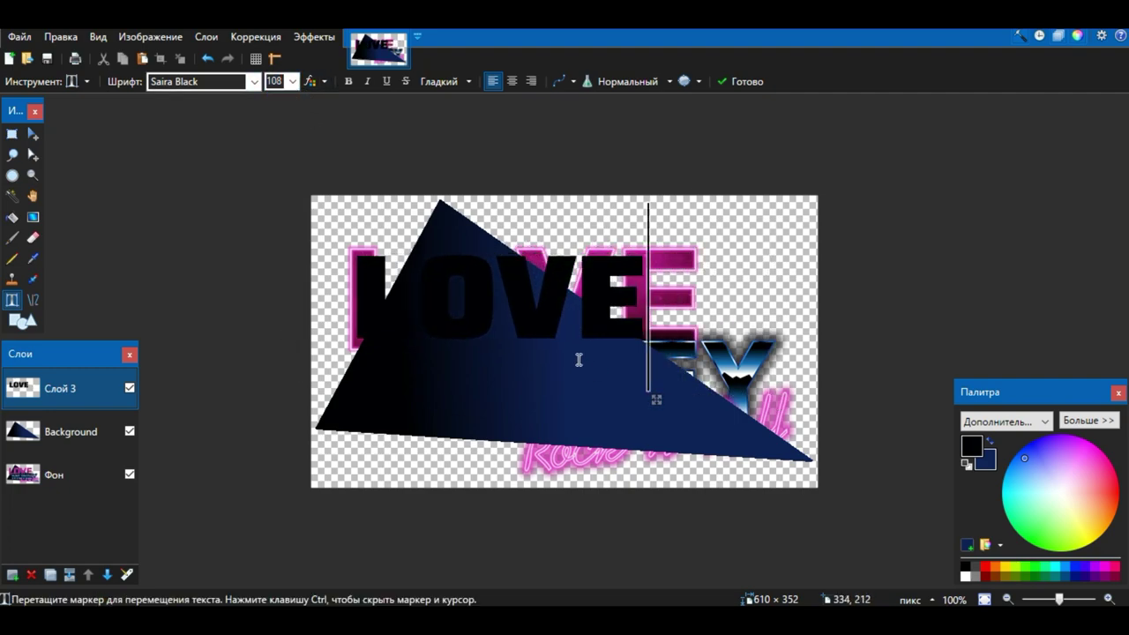
{"action": "left_click", "coordinate": [293, 81]}
{"action": "left_click", "coordinate": [274, 335]}
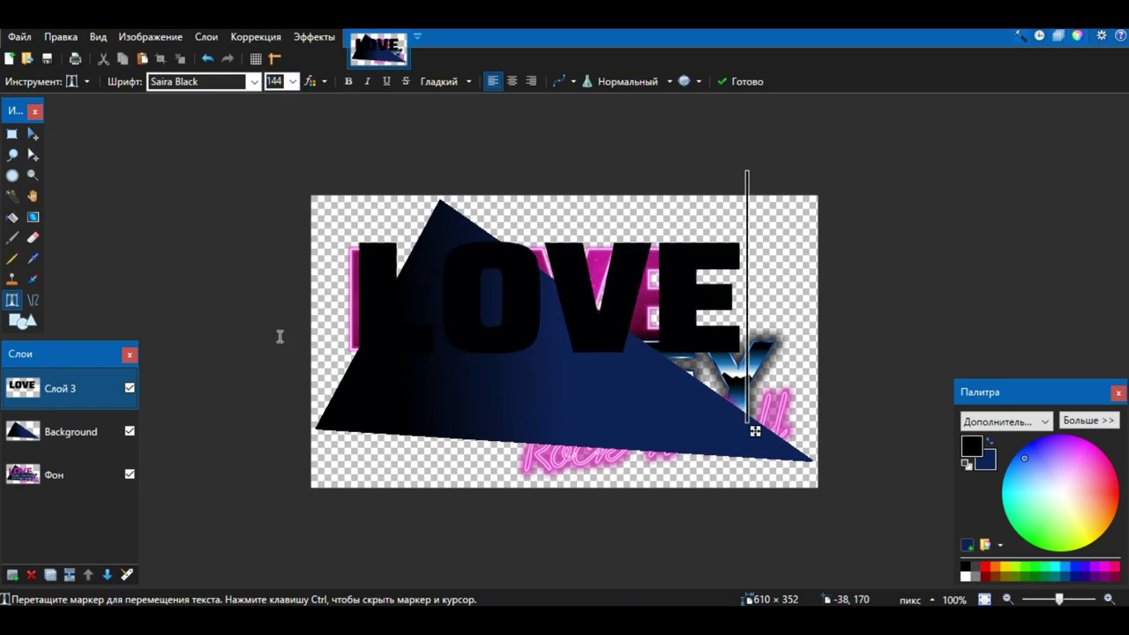
{"action": "left_click", "coordinate": [308, 82]}
{"action": "left_click", "coordinate": [309, 82]}
{"action": "mouse_move", "coordinate": [753, 432]}
{"action": "left_mouse_down"}
{"action": "mouse_move", "coordinate": [722, 441]}
{"action": "mouse_move", "coordinate": [732, 436]}
{"action": "left_mouse_up"}
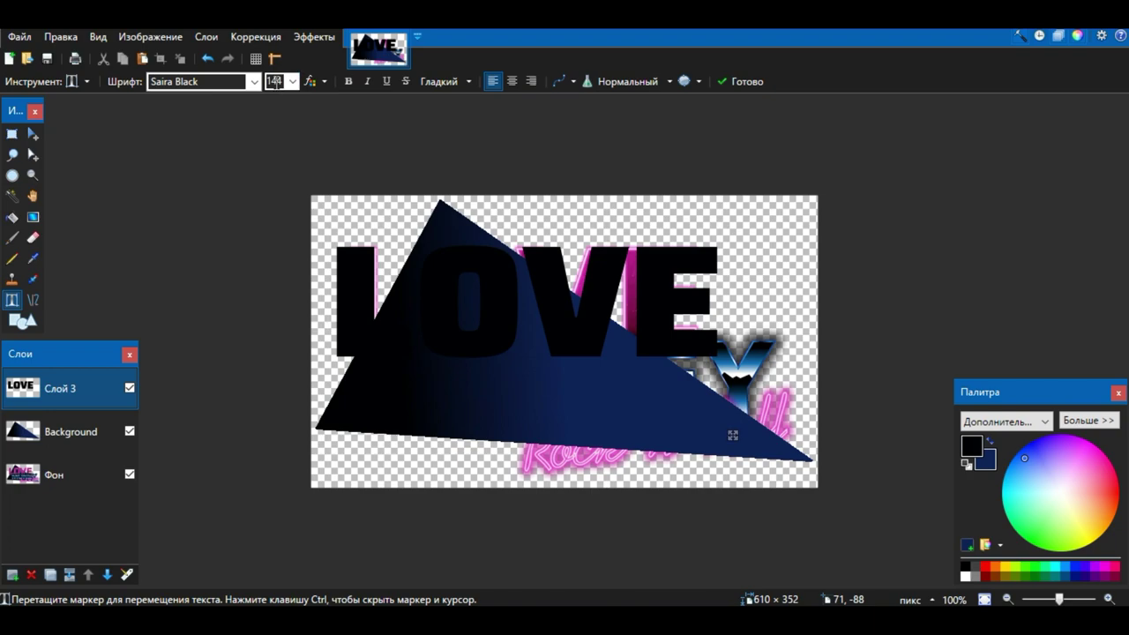
Step: Set the LOVE text size to 130, after trying 120, and align it over the original LOVE lettering
{"action": "type", "text": "120"}
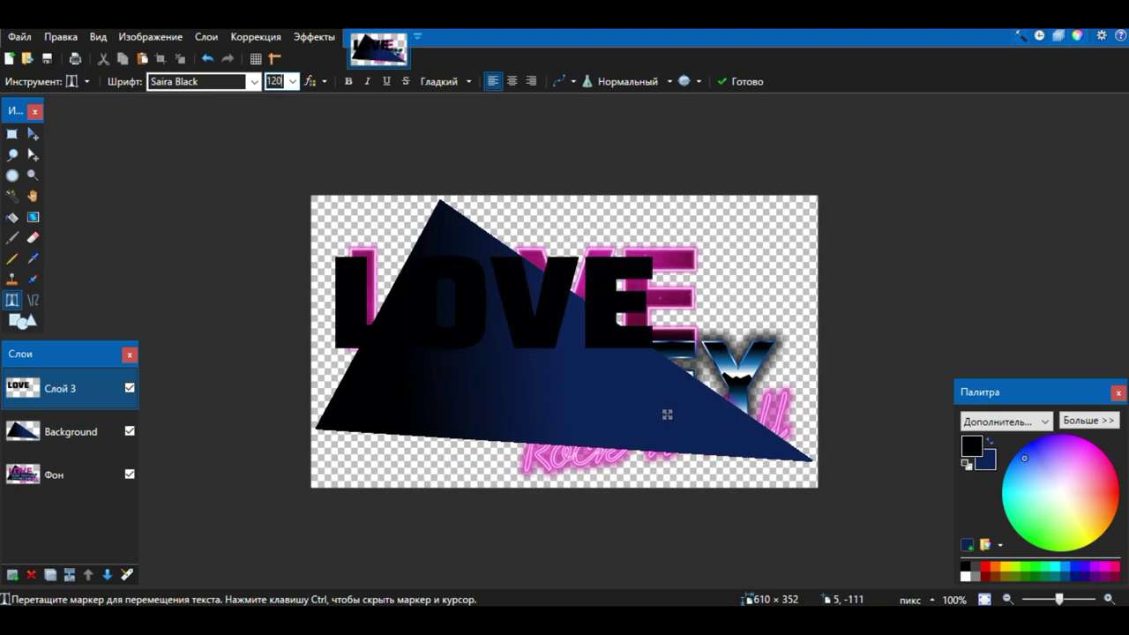
{"action": "type", "text": "130"}
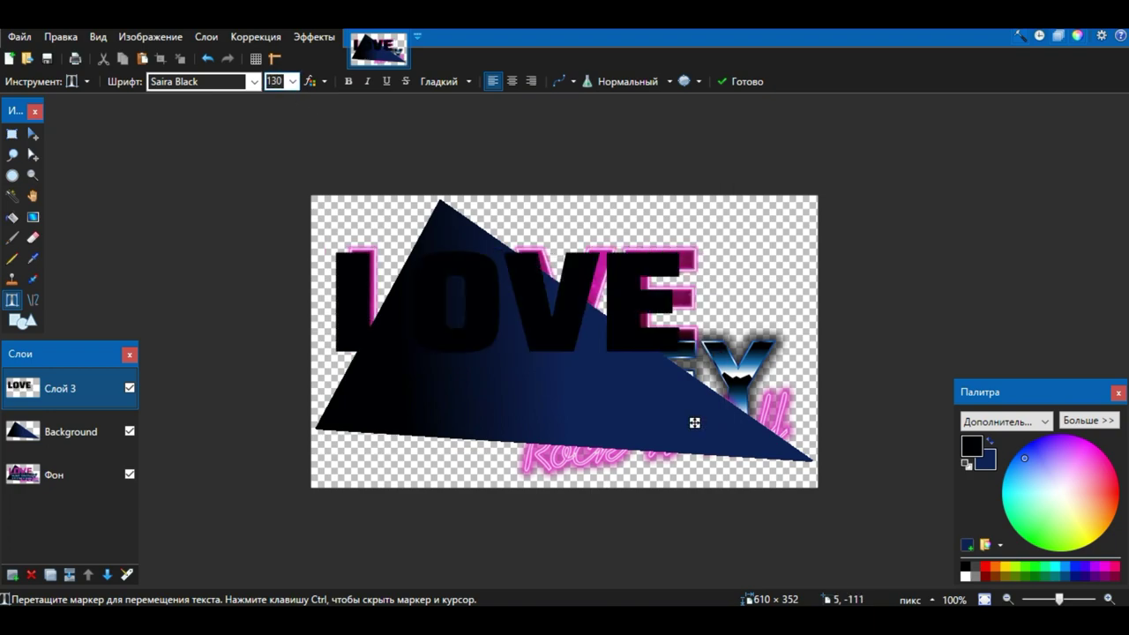
{"action": "left_click_drag", "start_coordinate": [697, 426], "coordinate": [713, 423]}
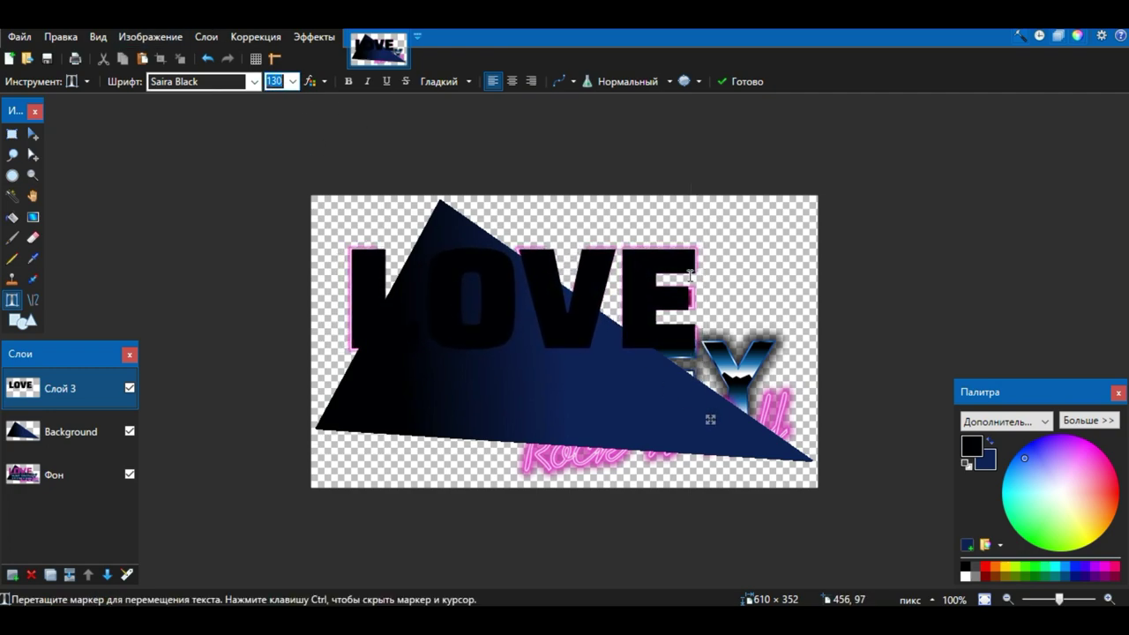
Step: Finish the LOVE text, paste the starfield picture into a new image, and add an empty layer above it
{"action": "key", "text": "Escape"}
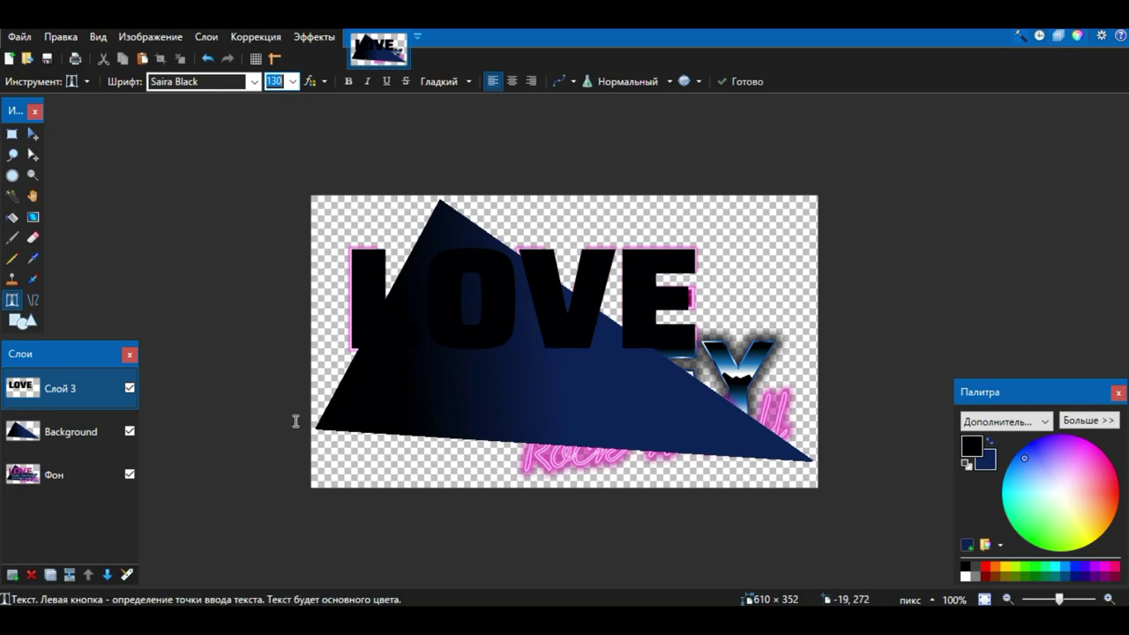
{"action": "left_click", "coordinate": [9, 58]}
{"action": "left_click", "coordinate": [548, 421]}
{"action": "key", "text": "ctrl+v"}
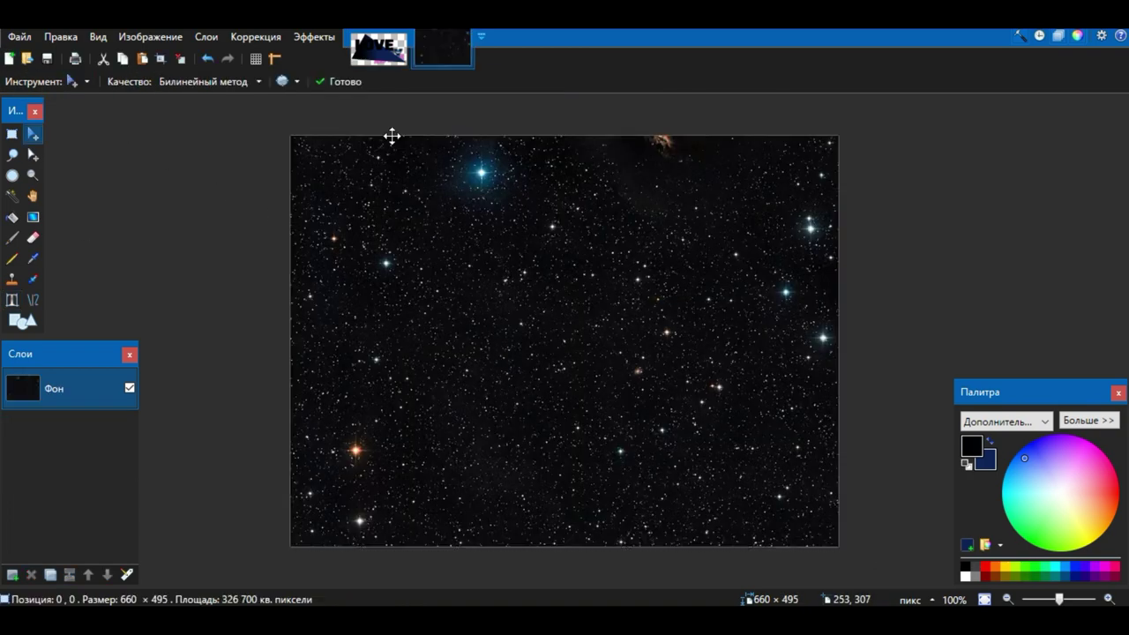
{"action": "key", "text": "ctrl+d"}
{"action": "left_click", "coordinate": [12, 575]}
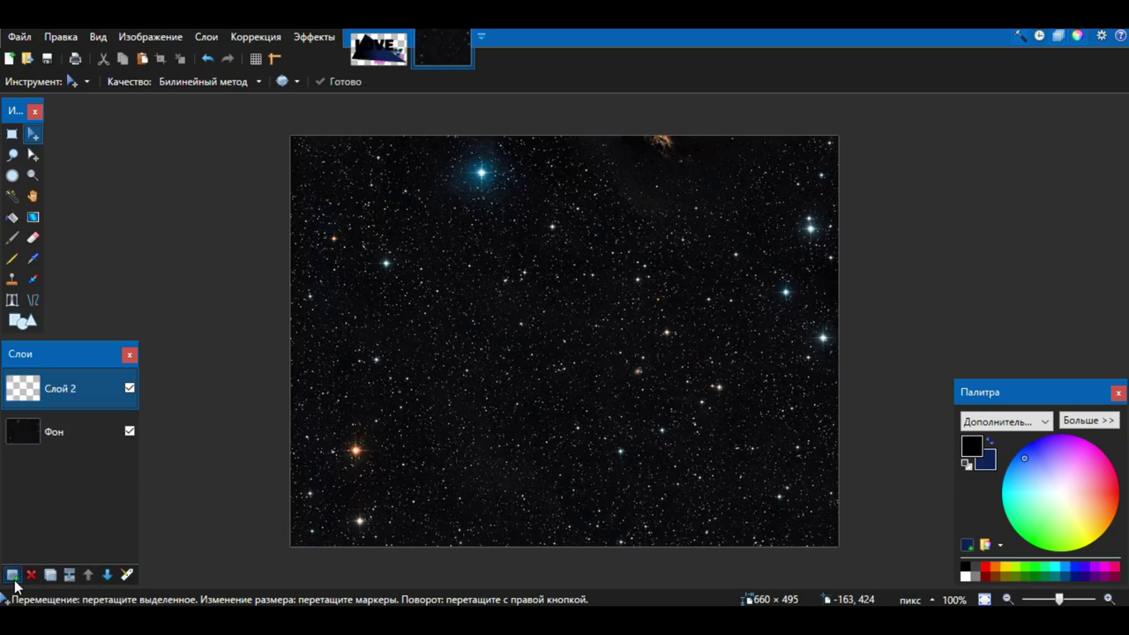
Step: Select all the LOVE letters on Слой 3 of the logo image with the Magic Wand at 93% tolerance
{"action": "left_click", "coordinate": [396, 61]}
{"action": "left_click", "coordinate": [12, 196]}
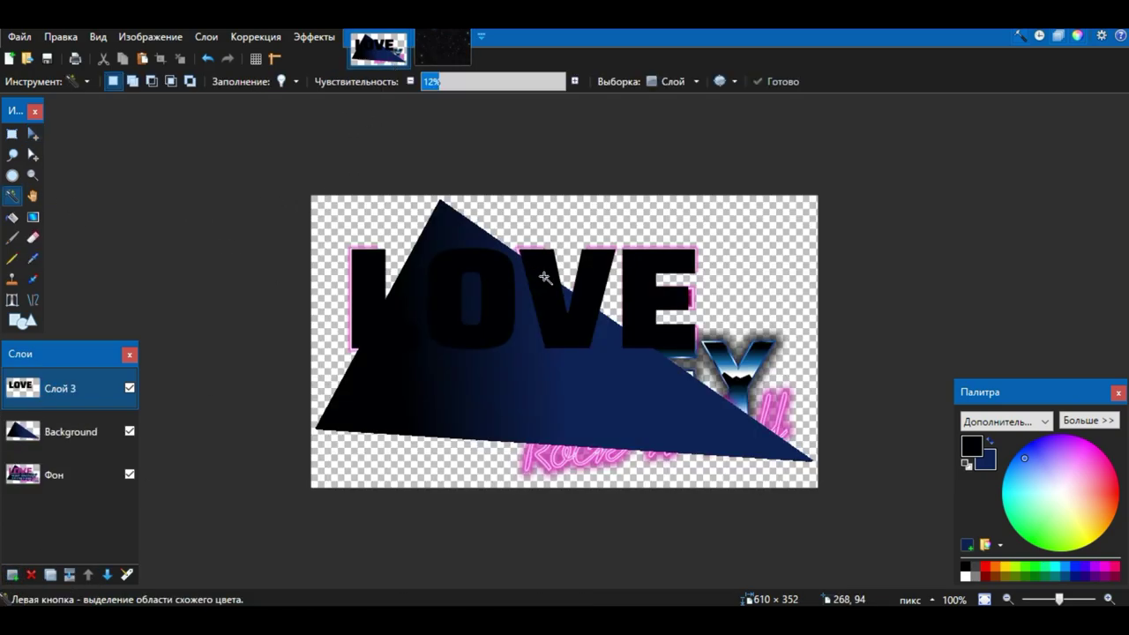
{"action": "left_click", "coordinate": [562, 282]}
{"action": "left_click_drag", "start_coordinate": [445, 85], "coordinate": [561, 104]}
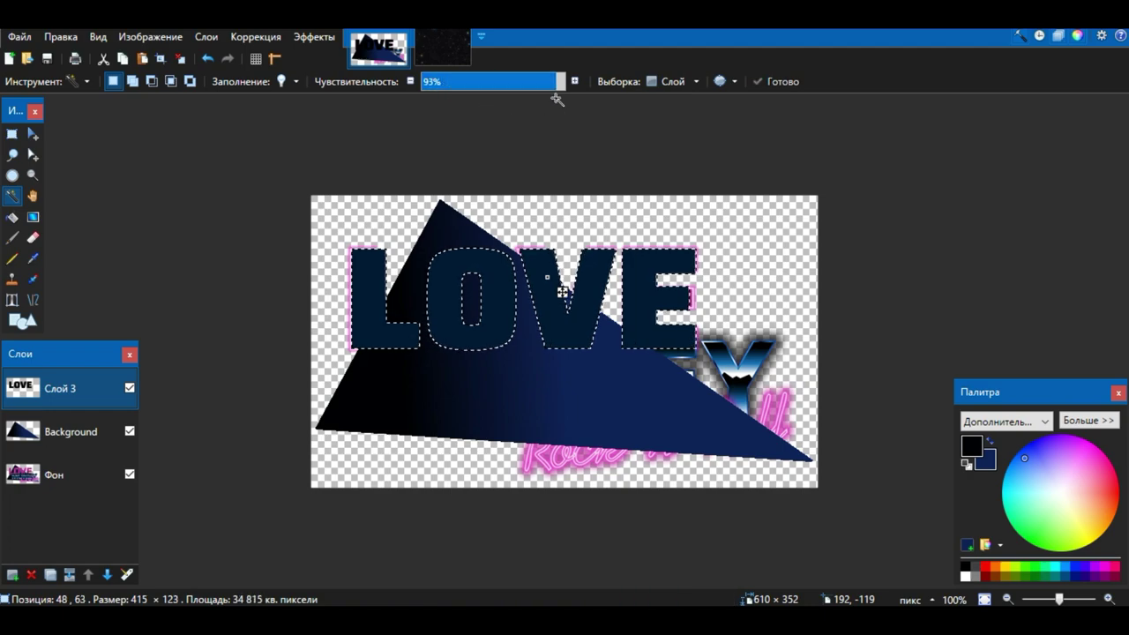
Step: Paste the LOVE lettering onto the empty layer of the starfield image and undo its move to keep its original position
{"action": "left_click", "coordinate": [447, 49]}
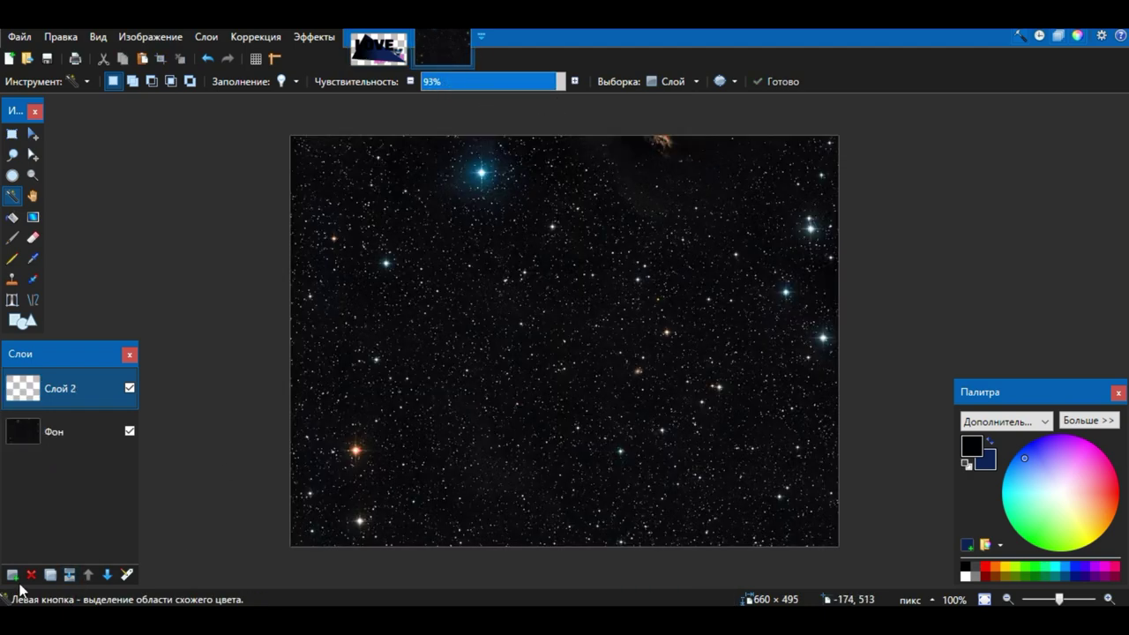
{"action": "key", "text": "ctrl+v"}
{"action": "left_click_drag", "start_coordinate": [472, 276], "coordinate": [499, 409]}
{"action": "key", "text": "ctrl+z"}
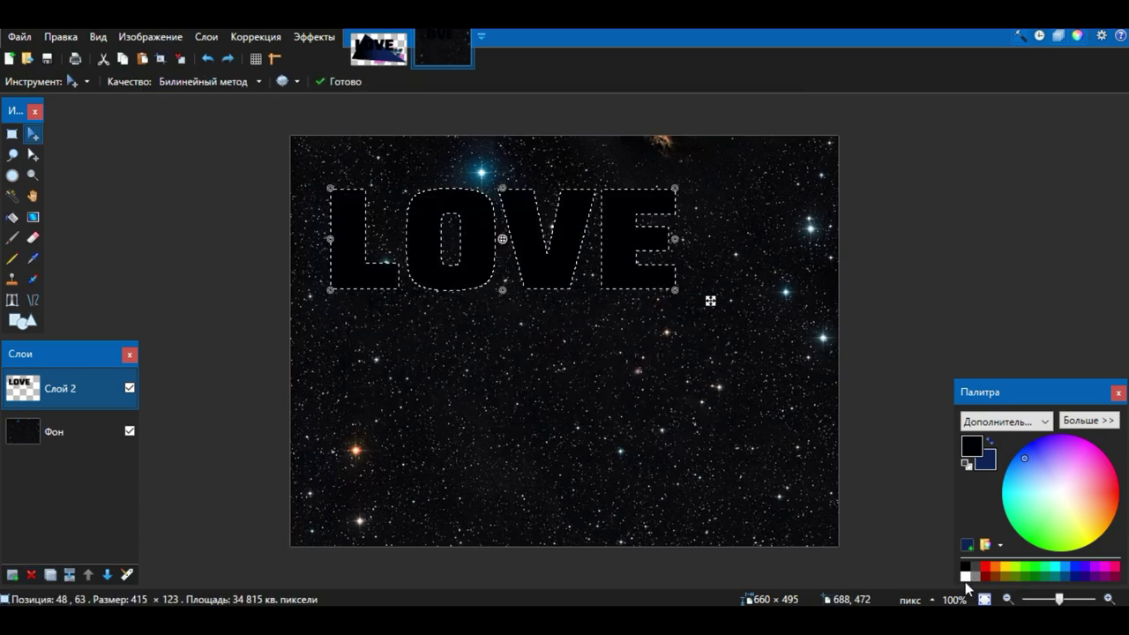
Step: Move the starfield layer above the lettering and paste its LOVE-shaped part onto Слой 3 of the logo image
{"action": "left_click", "coordinate": [66, 435]}
{"action": "left_click_drag", "start_coordinate": [74, 402], "coordinate": [75, 397]}
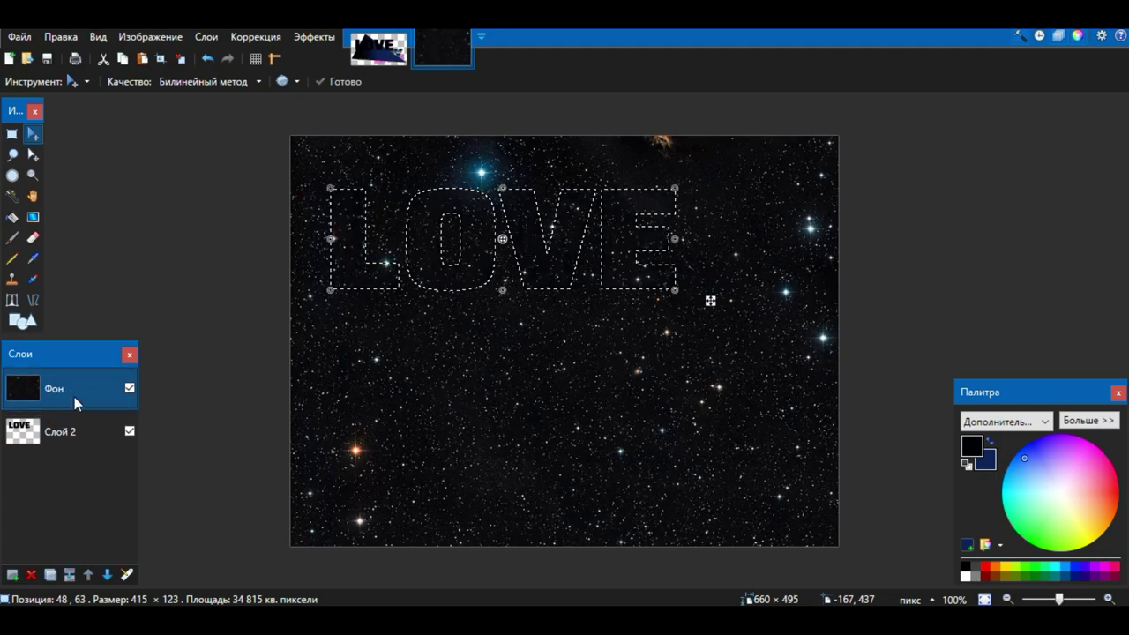
{"action": "left_click", "coordinate": [368, 60]}
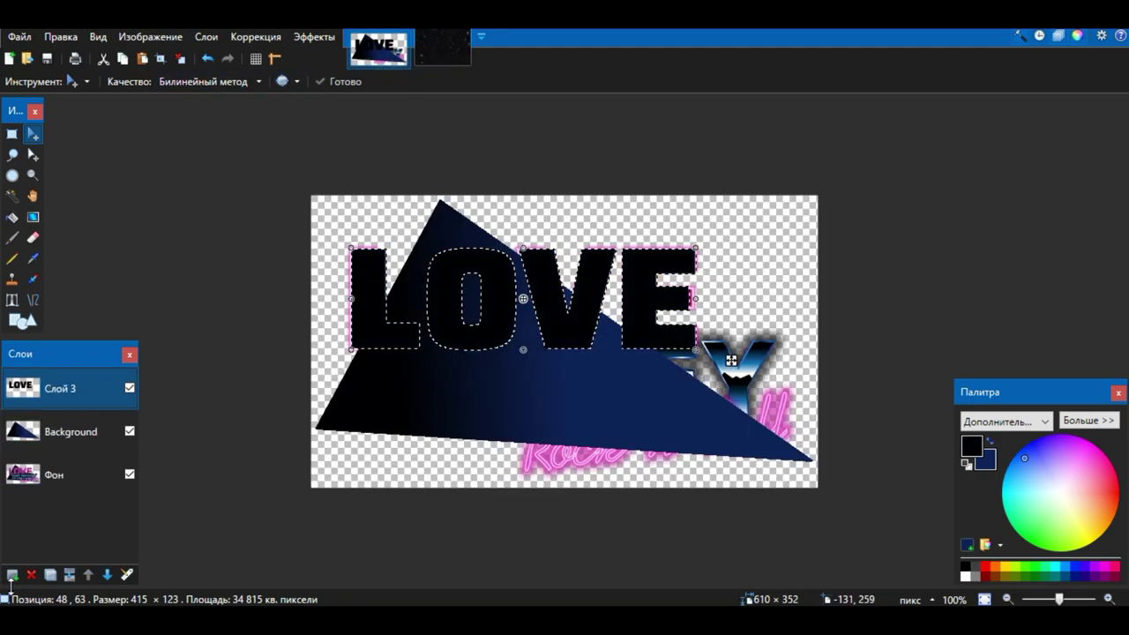
{"action": "key", "text": "ctrl+v"}
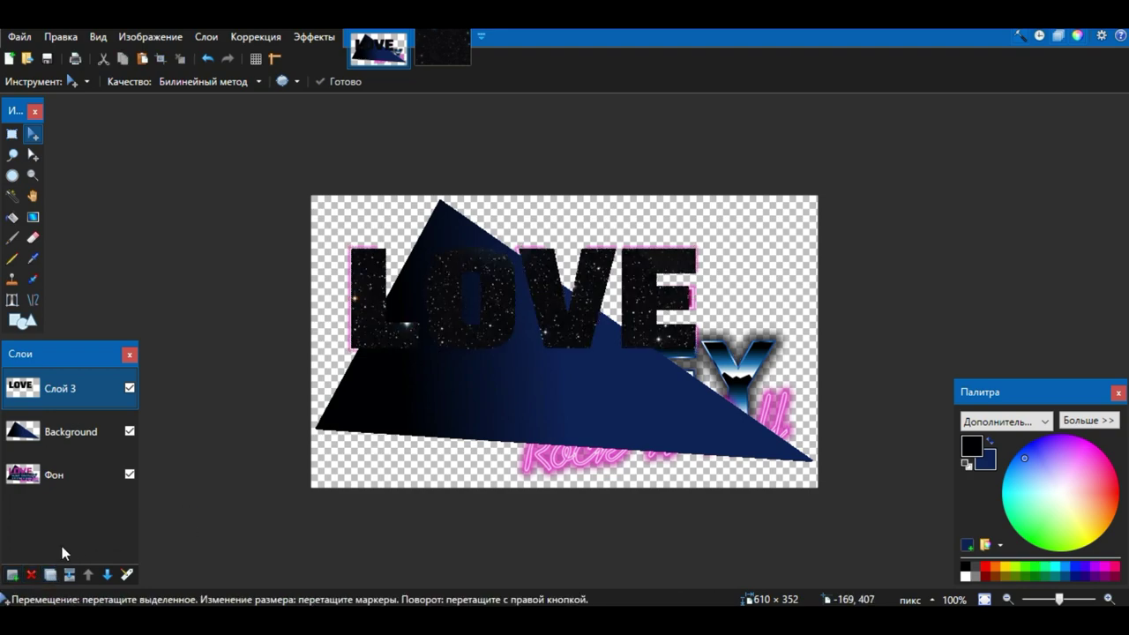
Step: Add a new layer above the starry LOVE lettering, paste the lettering on it, and undo that paste
{"action": "left_click", "coordinate": [13, 574]}
{"action": "key", "text": "ctrl+v"}
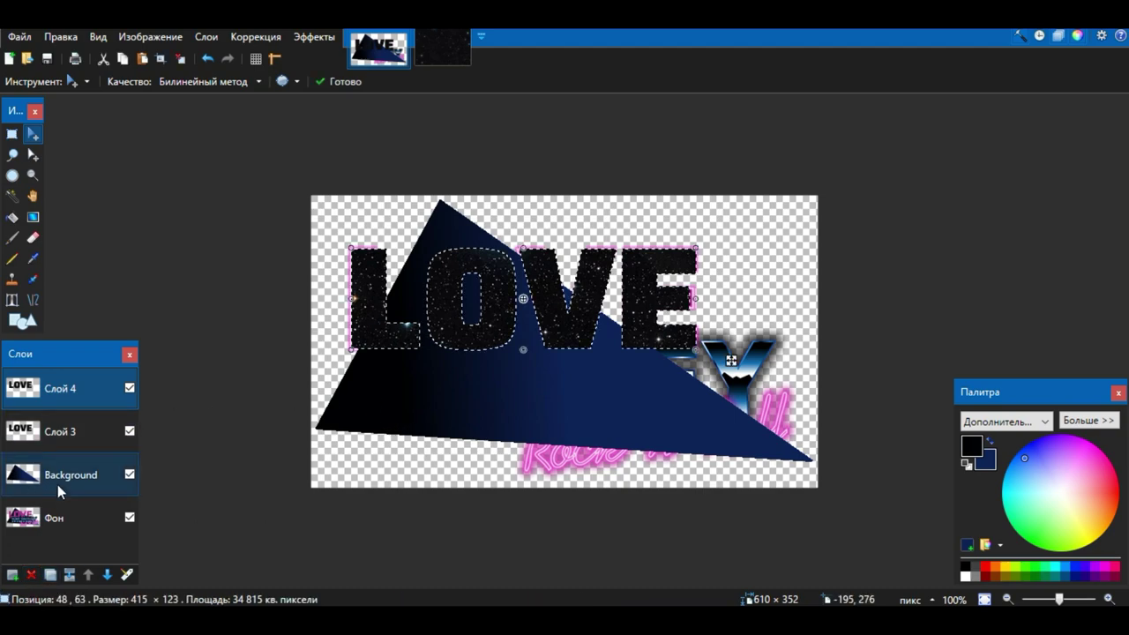
{"action": "key", "text": "ctrl+z"}
Step: Bring the original logo layer Фон to the top, sample the magenta of its LOVE letters, and return it to the bottom
{"action": "left_click_drag", "start_coordinate": [67, 519], "coordinate": [92, 390]}
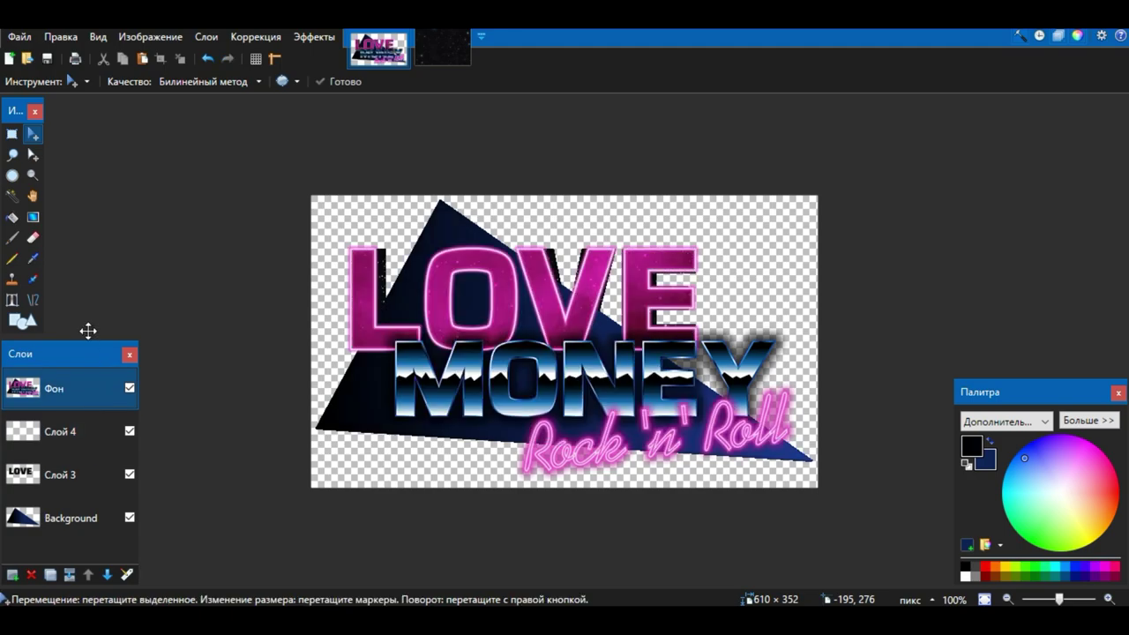
{"action": "left_click", "coordinate": [33, 258]}
{"action": "scroll", "coordinate": [412, 429], "scroll_direction": "up", "scroll_amount": 5}
{"action": "left_click", "coordinate": [394, 379]}
{"action": "scroll", "coordinate": [394, 379], "scroll_direction": "down", "scroll_amount": 4}
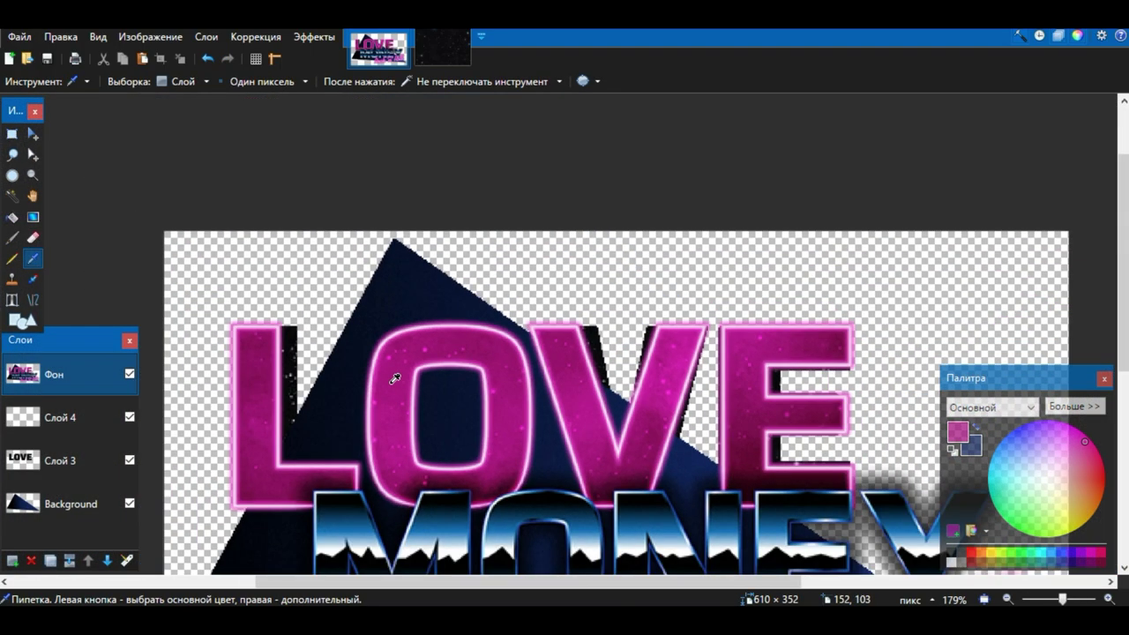
{"action": "scroll", "coordinate": [259, 441], "scroll_direction": "down", "scroll_amount": 3}
{"action": "left_click_drag", "start_coordinate": [61, 388], "coordinate": [78, 521]}
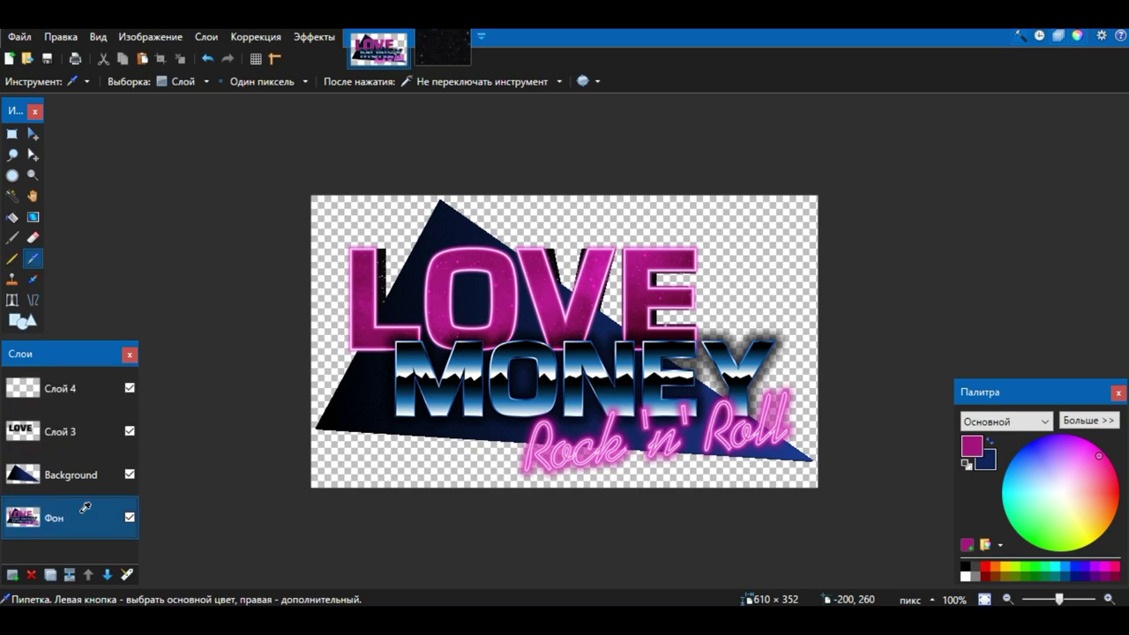
Step: Select the LOVE letter shapes on Слой 3 by picking the empty area at 21% tolerance and inverting the selection
{"action": "left_click", "coordinate": [71, 388]}
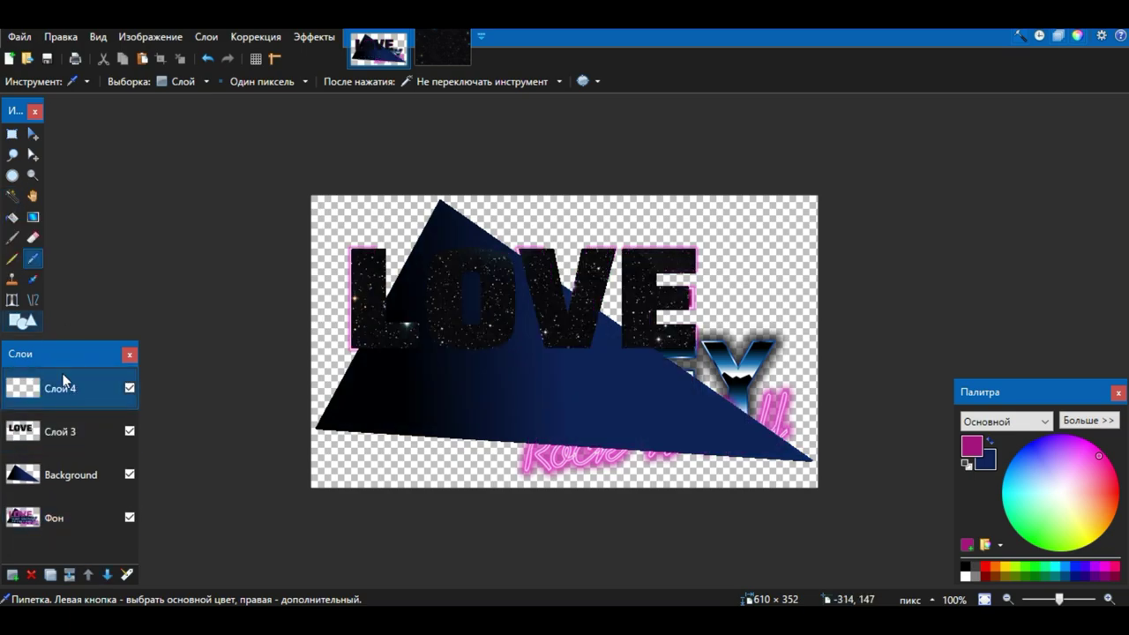
{"action": "left_click", "coordinate": [60, 431]}
{"action": "left_click", "coordinate": [11, 196]}
{"action": "left_click", "coordinate": [385, 439]}
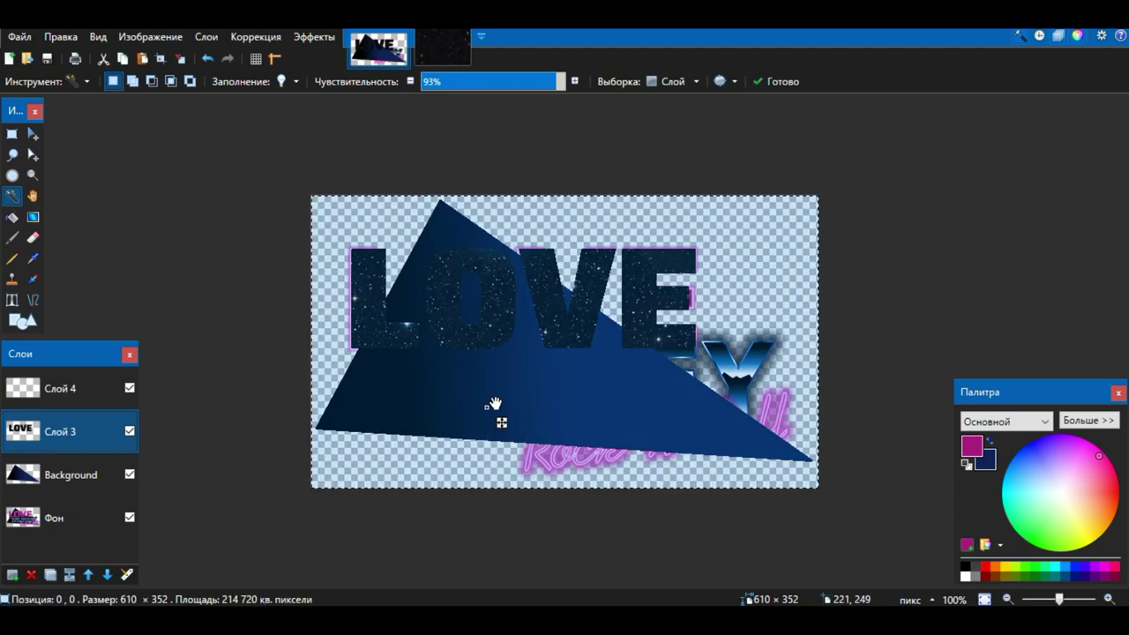
{"action": "left_click_drag", "start_coordinate": [499, 82], "coordinate": [460, 90]}
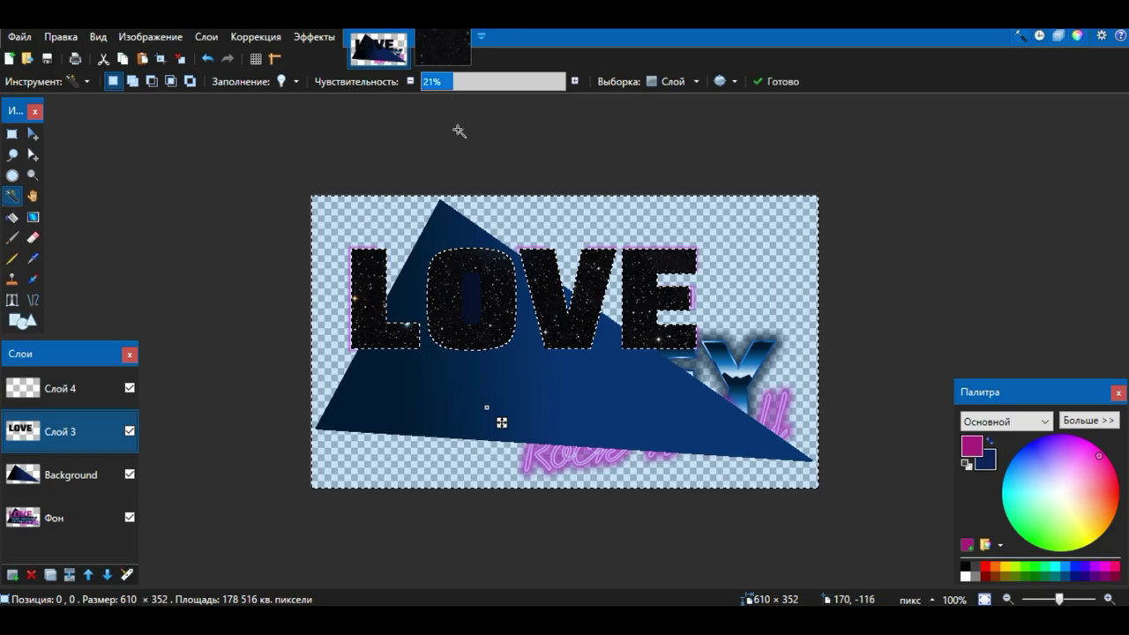
{"action": "left_click", "coordinate": [558, 411]}
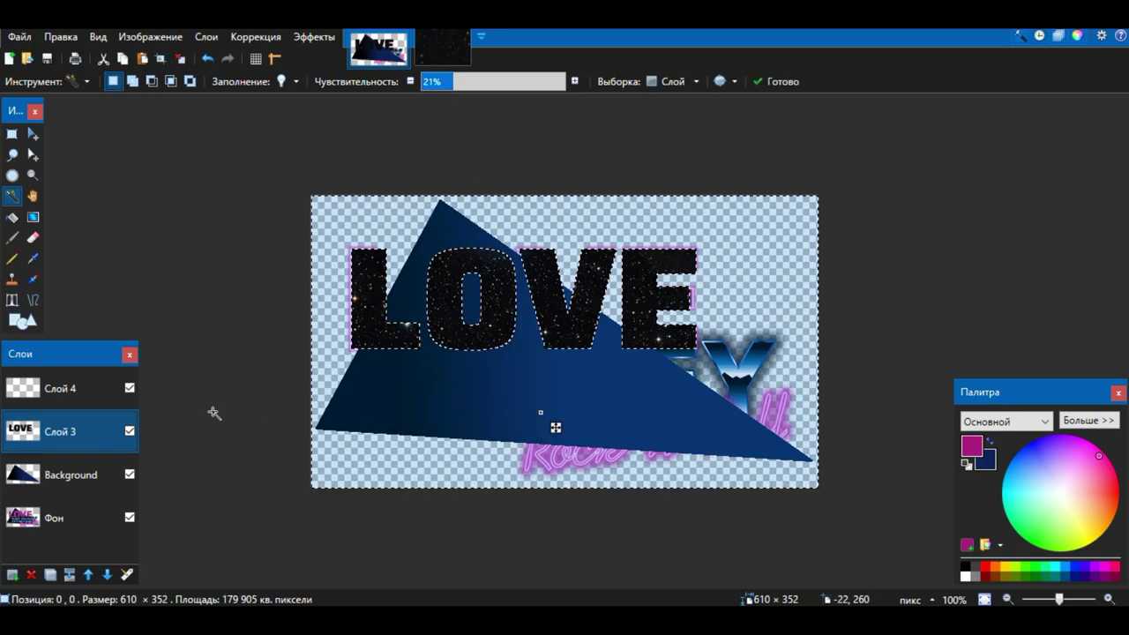
{"action": "key", "text": "Return"}
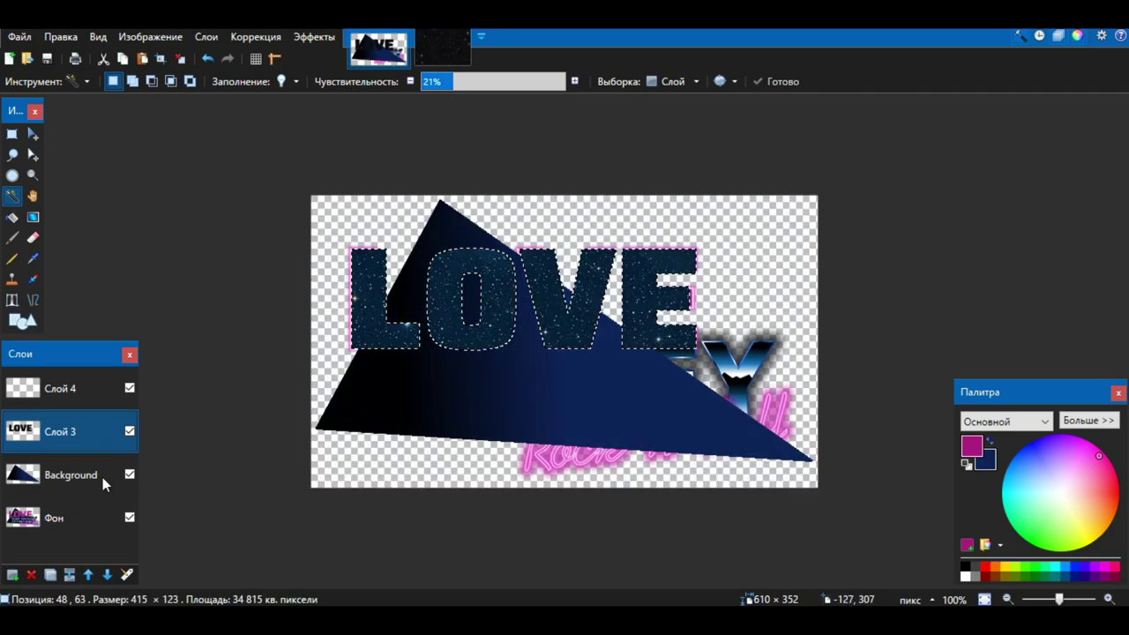
Step: Fill the LOVE selection with the sampled magenta on Слой 4 and deselect
{"action": "left_click", "coordinate": [84, 388]}
{"action": "key", "text": "BackSpace"}
{"action": "key", "text": "ctrl+d"}
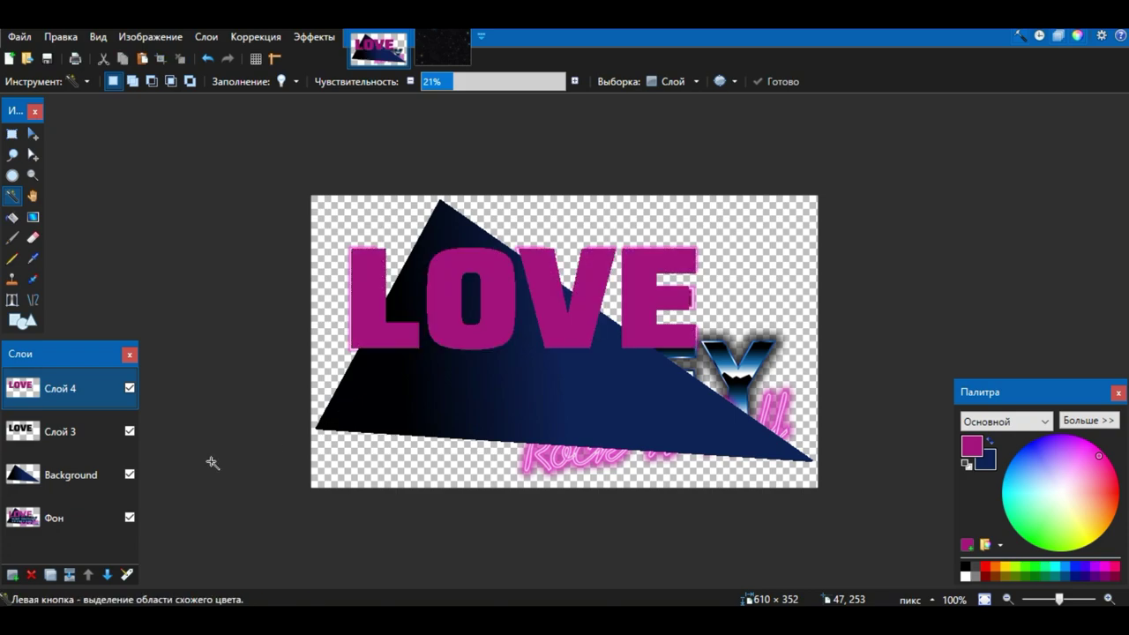
Step: Set the blend mode of Слой 4 to Добавление and lower its opacity slightly
{"action": "double_click", "coordinate": [83, 397]}
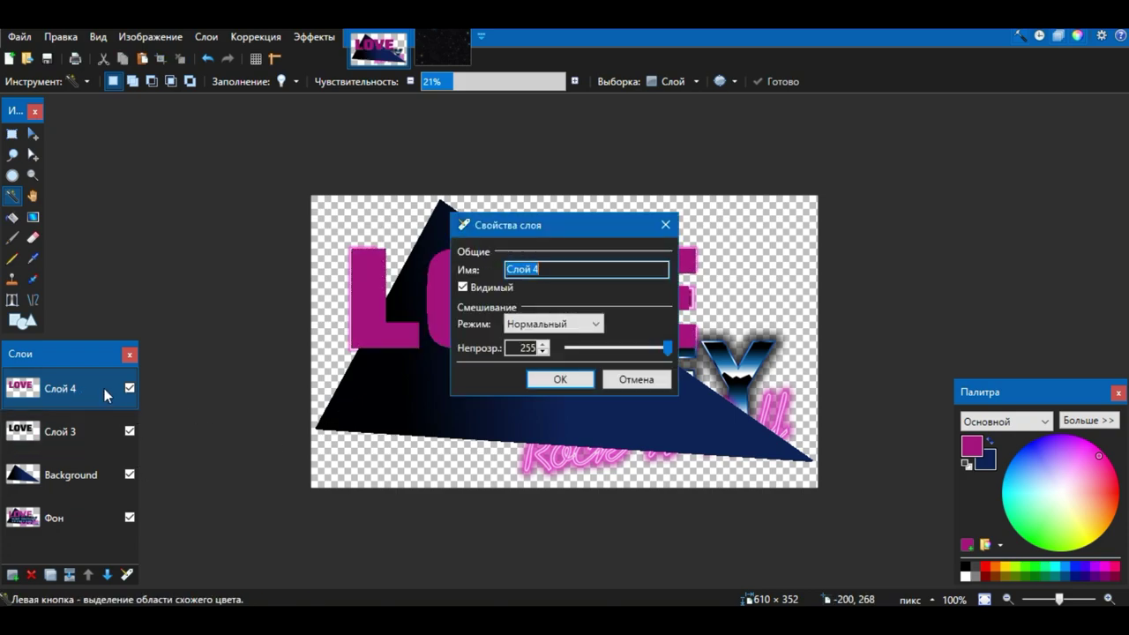
{"action": "left_click_drag", "start_coordinate": [547, 225], "coordinate": [844, 139]}
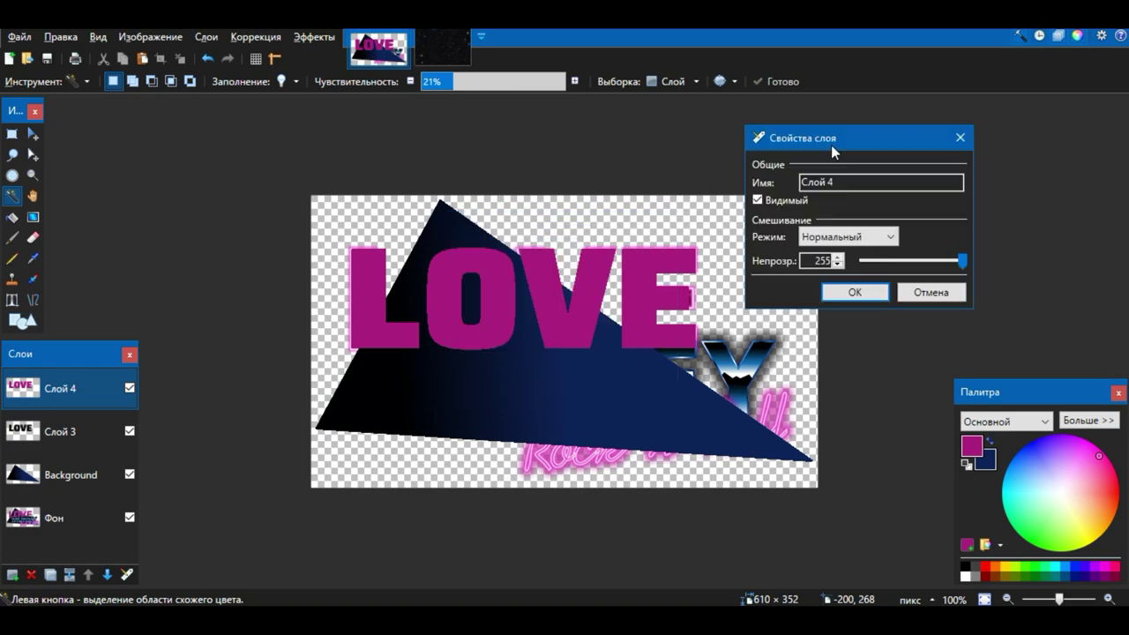
{"action": "left_click", "coordinate": [850, 238]}
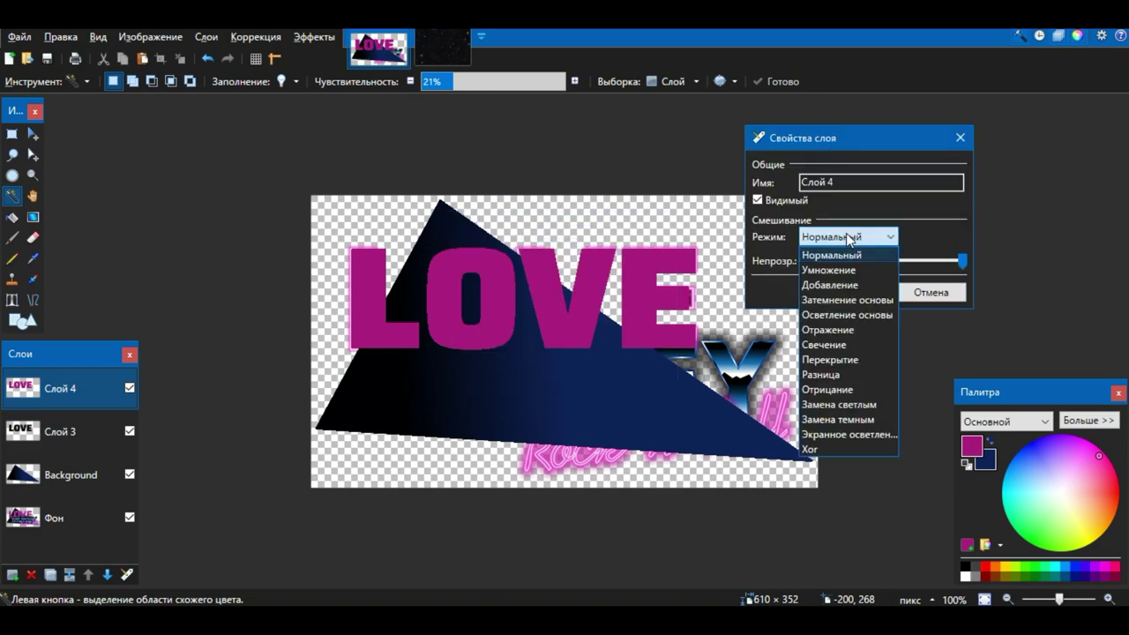
{"action": "left_click", "coordinate": [845, 284]}
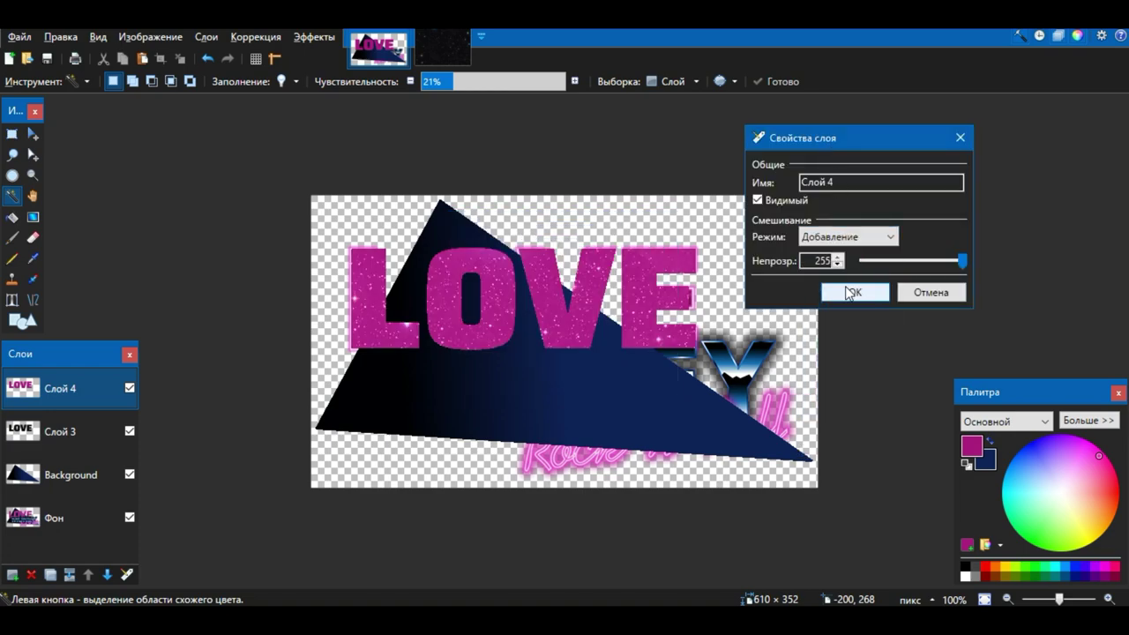
{"action": "left_click_drag", "start_coordinate": [960, 260], "coordinate": [950, 258]}
{"action": "left_click", "coordinate": [855, 292]}
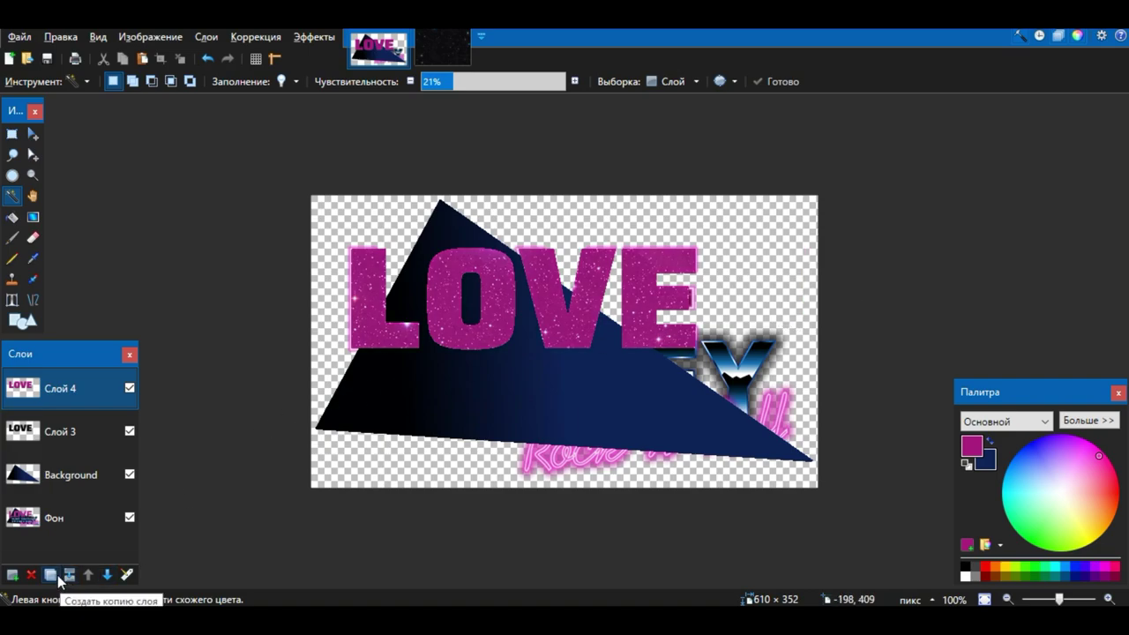
Step: Outline the magenta LOVE letters on Слой 4 in white using Outline Object with width 3 and softness 0
{"action": "left_click", "coordinate": [314, 39]}
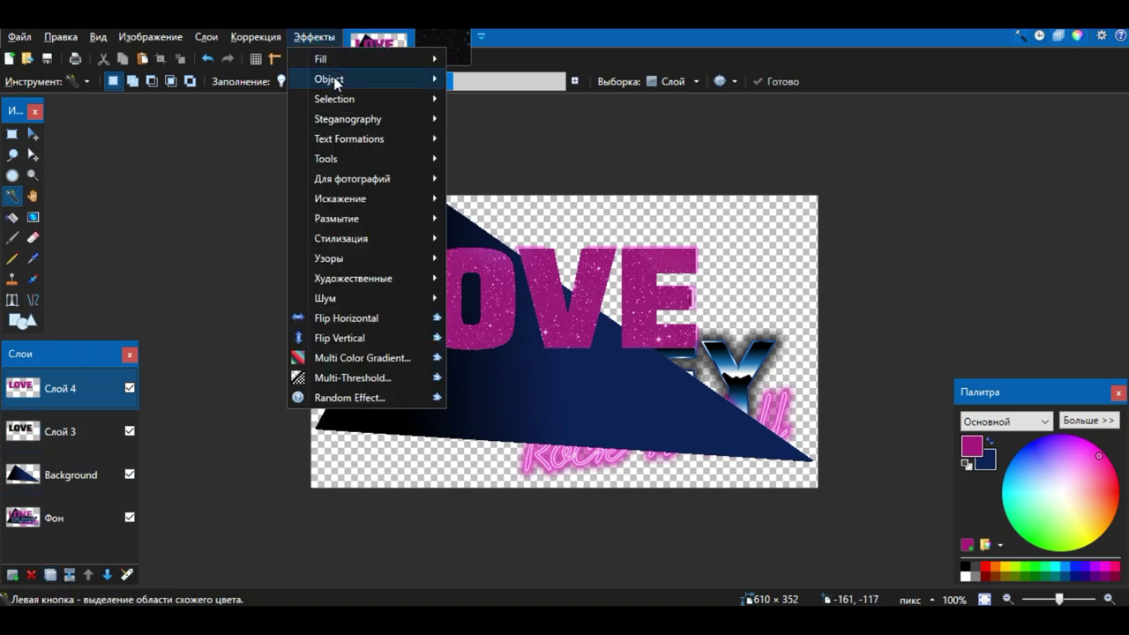
{"action": "mouse_move", "coordinate": [331, 80]}
{"action": "left_click", "coordinate": [499, 160]}
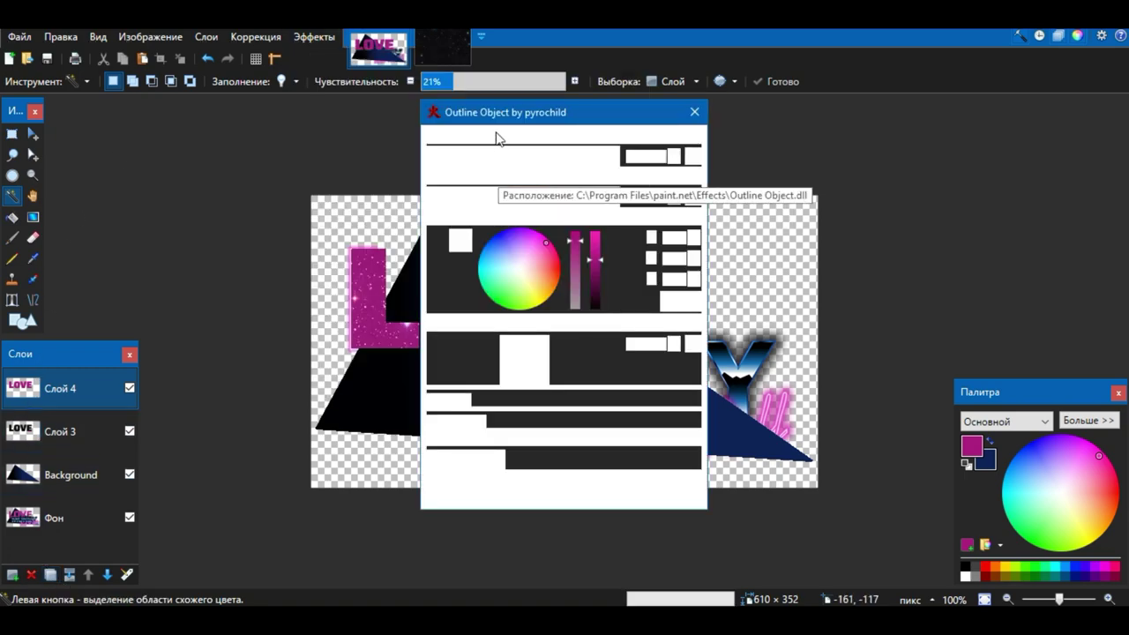
{"action": "left_click_drag", "start_coordinate": [595, 259], "coordinate": [596, 231]}
{"action": "left_click_drag", "start_coordinate": [575, 288], "coordinate": [575, 310]}
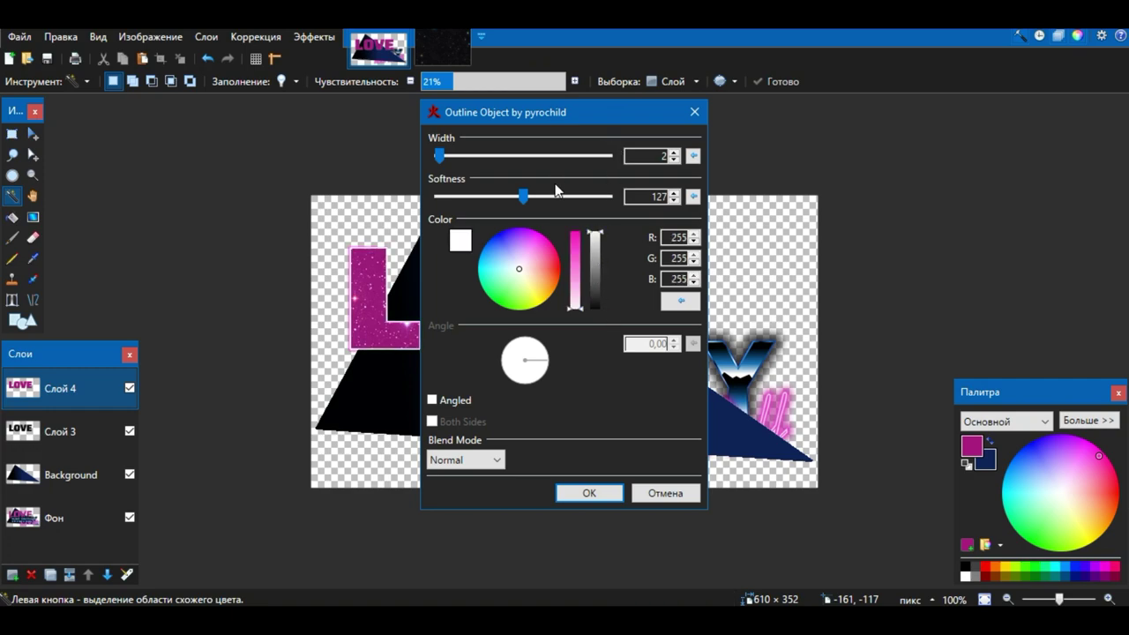
{"action": "left_click_drag", "start_coordinate": [527, 196], "coordinate": [375, 227]}
{"action": "left_click", "coordinate": [673, 152]}
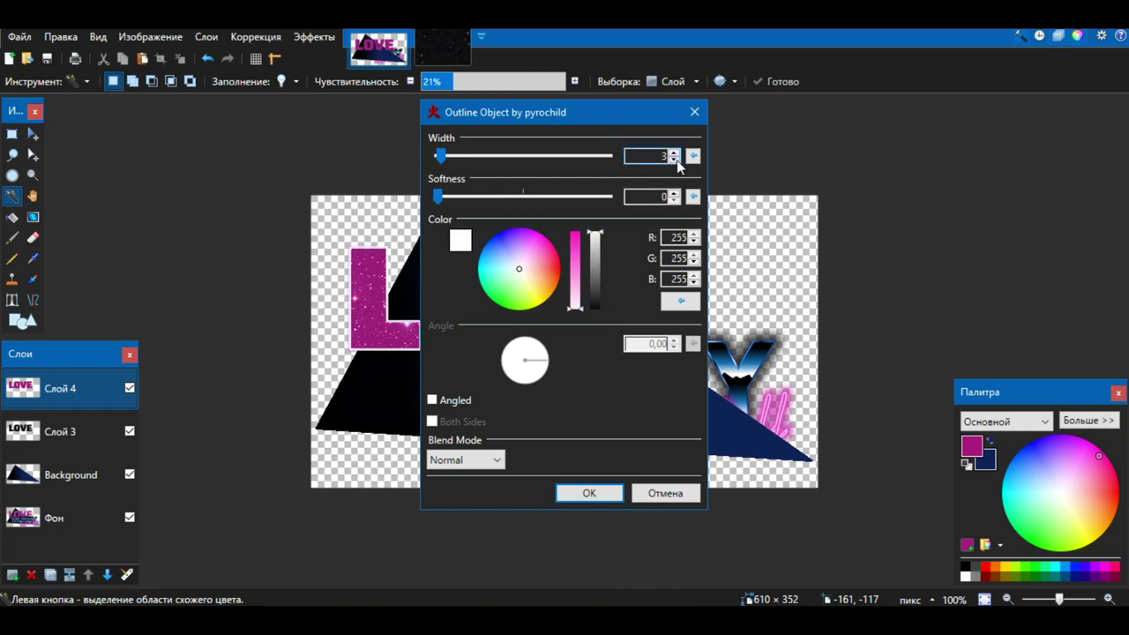
{"action": "left_click", "coordinate": [595, 498]}
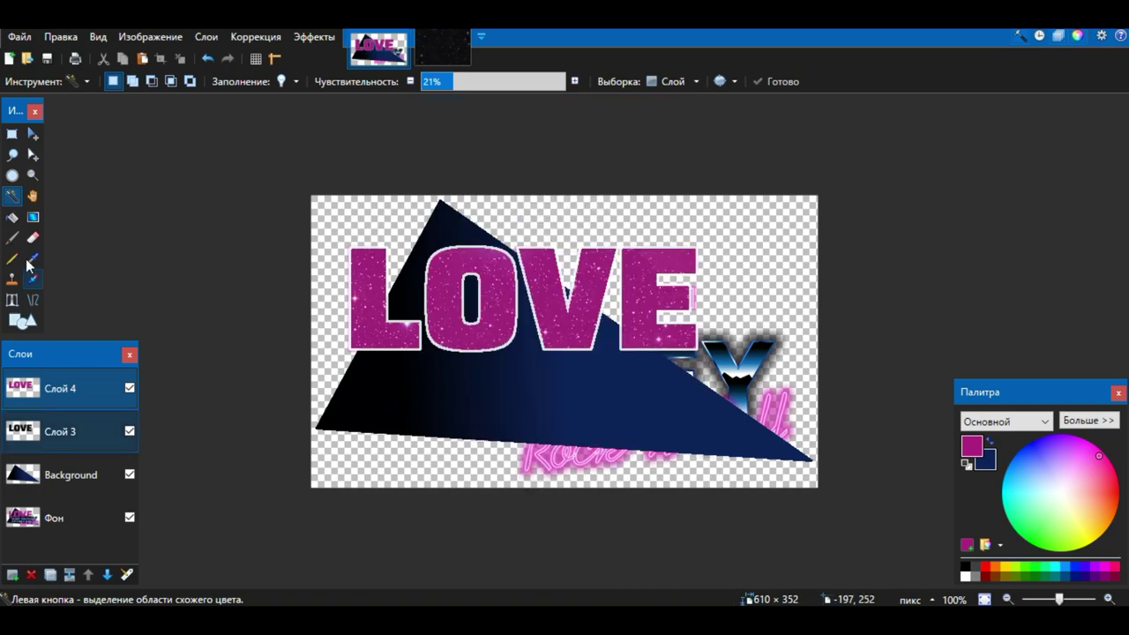
Step: Select the white outline around the LOVE letters with the Magic Wand and delete it
{"action": "scroll", "coordinate": [336, 249], "scroll_direction": "up", "scroll_amount": 5}
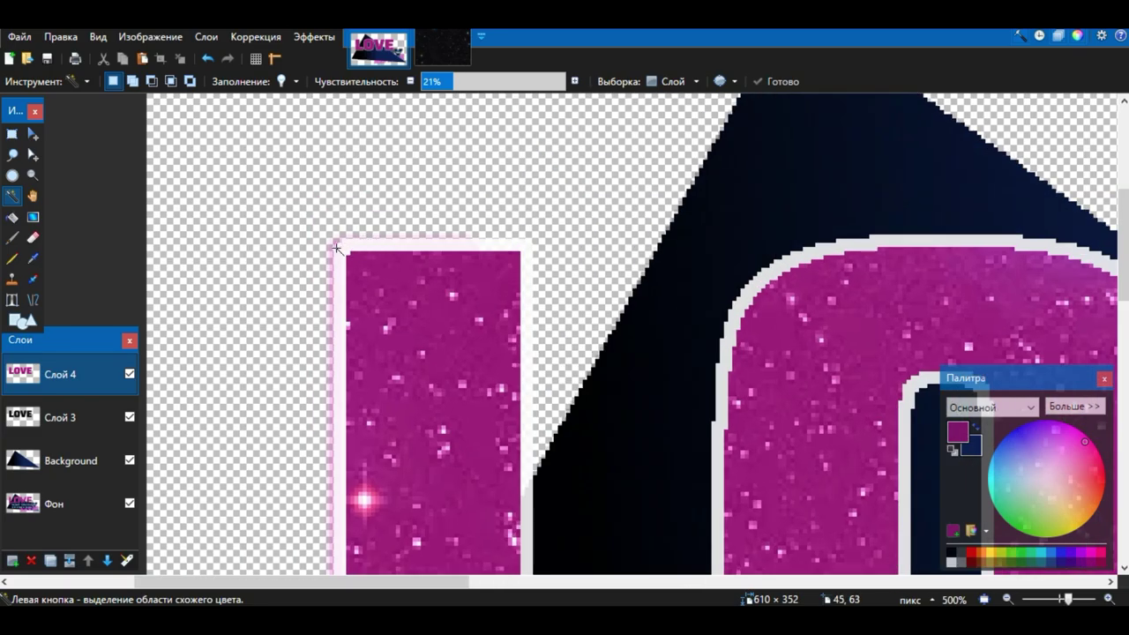
{"action": "left_click", "coordinate": [337, 248]}
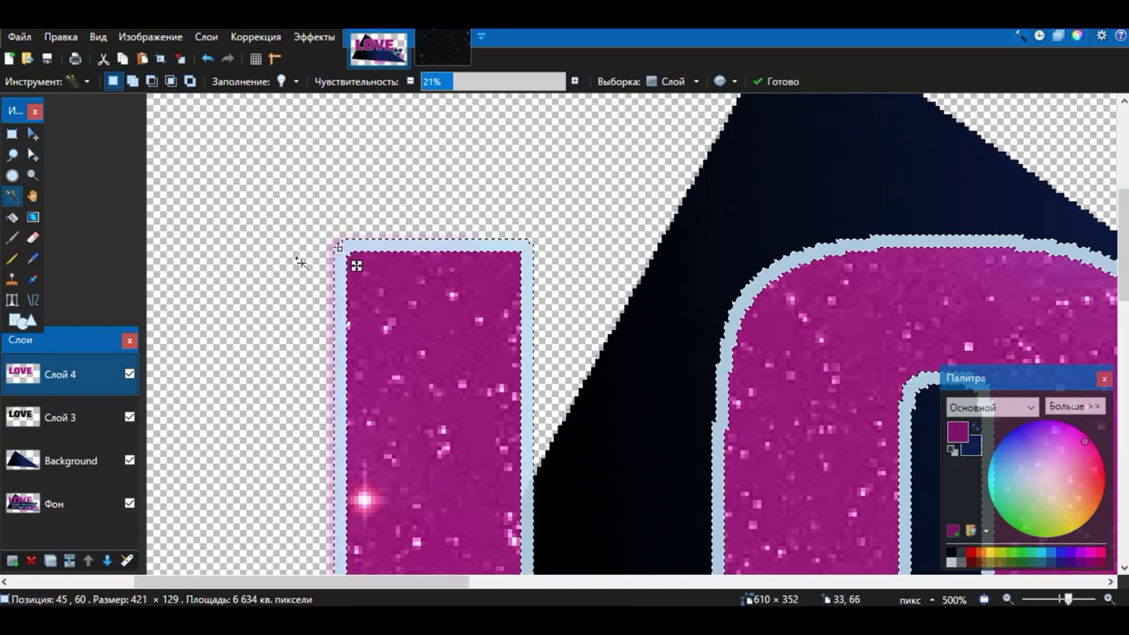
{"action": "scroll", "coordinate": [290, 262], "scroll_direction": "up", "scroll_amount": 2}
{"action": "scroll", "coordinate": [290, 262], "scroll_direction": "down", "scroll_amount": 7}
{"action": "scroll", "coordinate": [670, 318], "scroll_direction": "up", "scroll_amount": 3}
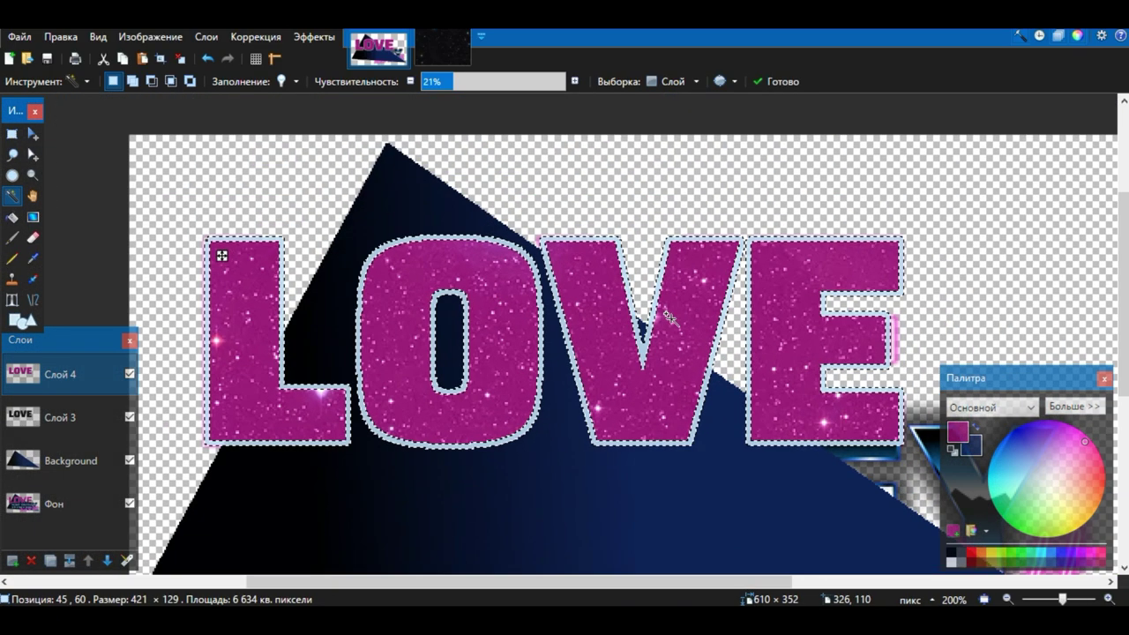
{"action": "scroll", "coordinate": [221, 256], "scroll_direction": "down", "scroll_amount": 4}
{"action": "key", "text": "Delete"}
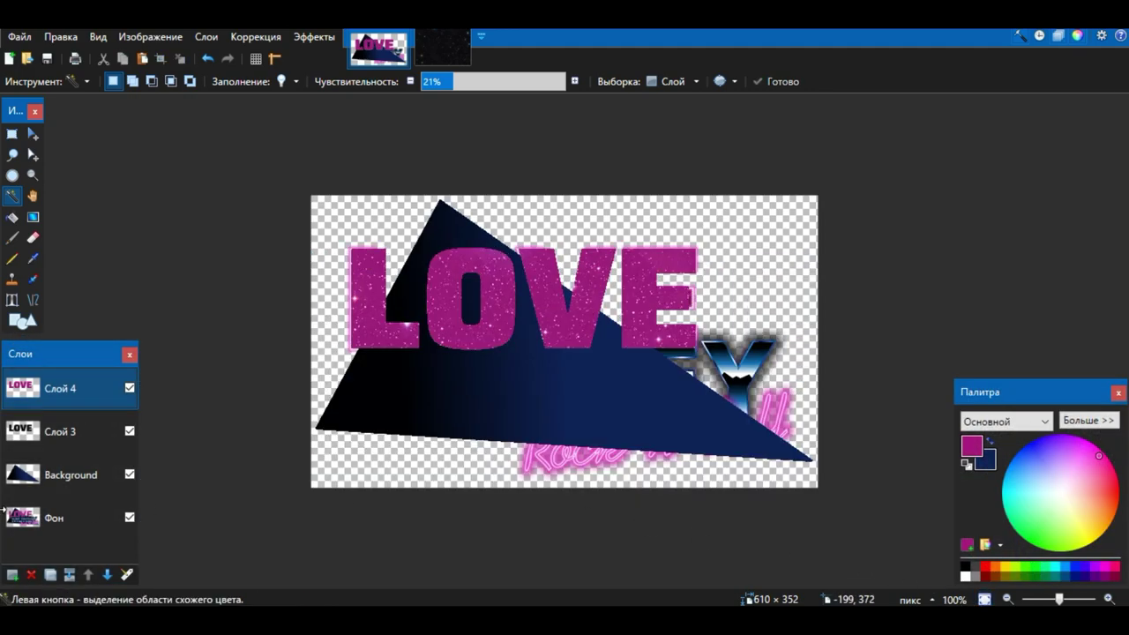
Step: Merge the magenta LOVE layer Слой 4 down into the starry LOVE layer Слой 3
{"action": "left_click", "coordinate": [67, 575]}
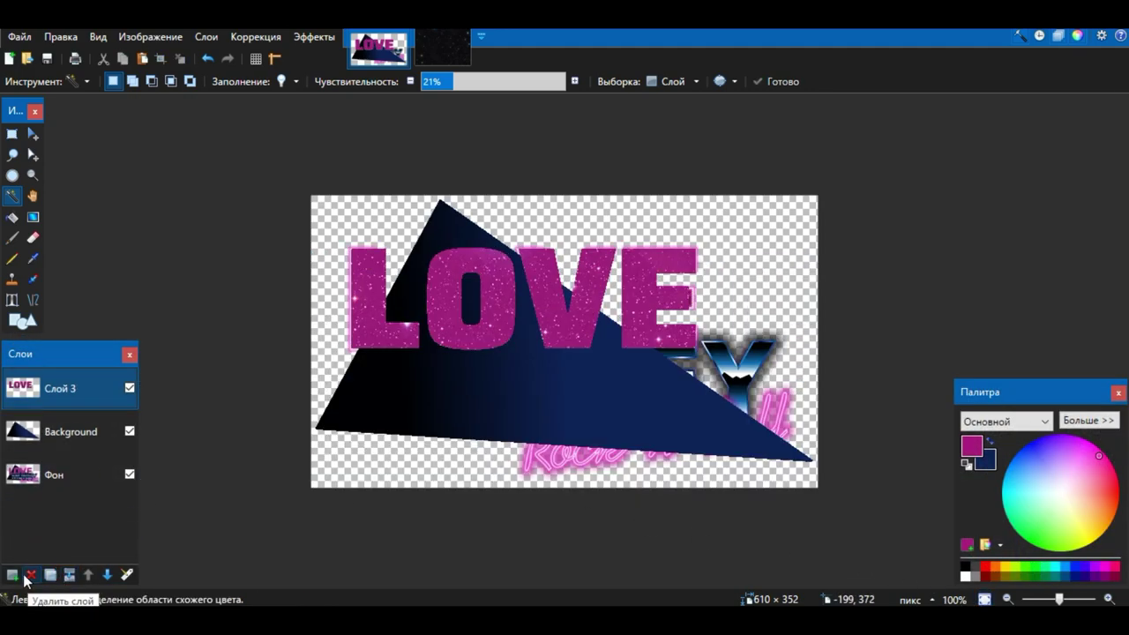
Step: Place the white outline of the LOVE letters on a new layer above Слой 3 and clear the selection
{"action": "left_click", "coordinate": [14, 575]}
{"action": "key", "text": "m"}
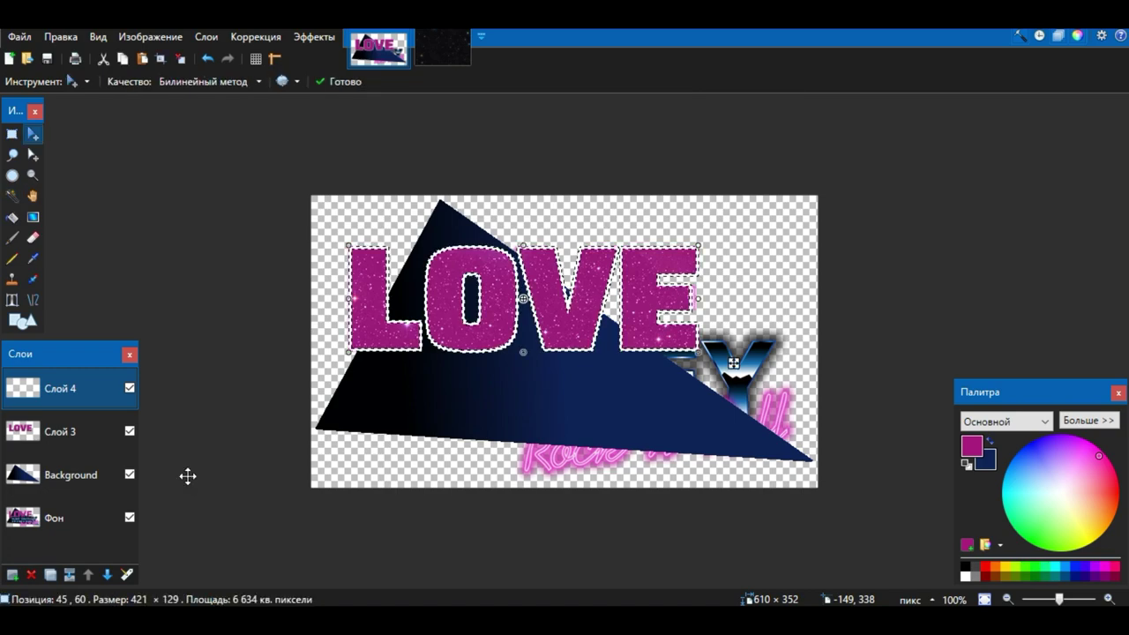
{"action": "key", "text": "ctrl+d"}
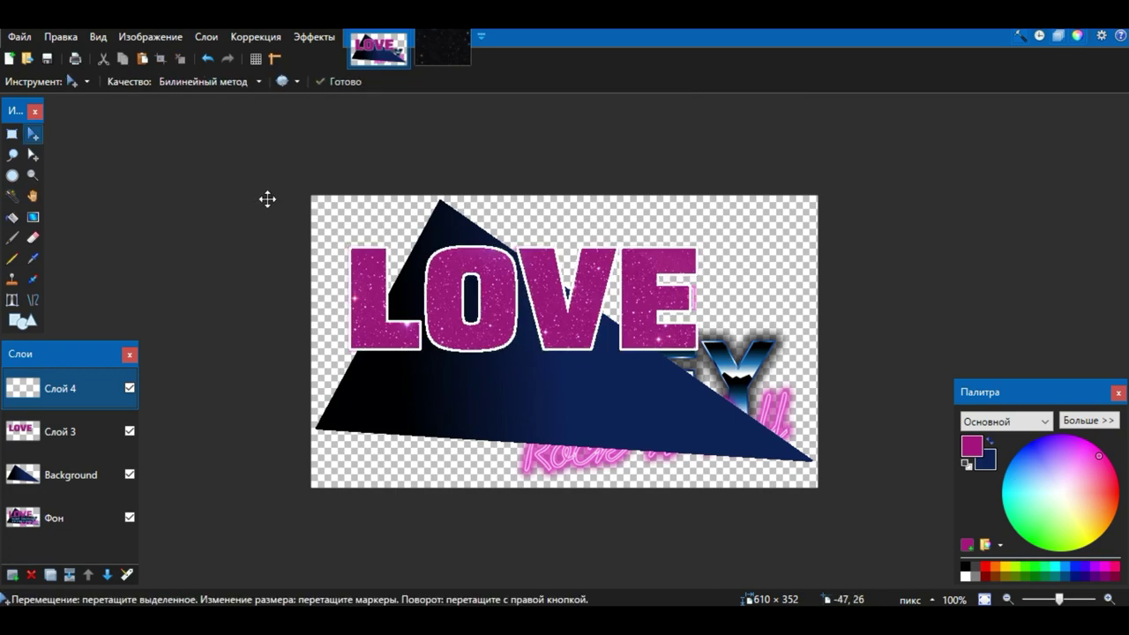
Step: Bring the Фон reference layer to the front, sample the pink edge colour of its letter L and show the RGB values
{"action": "left_click_drag", "start_coordinate": [53, 517], "coordinate": [74, 389]}
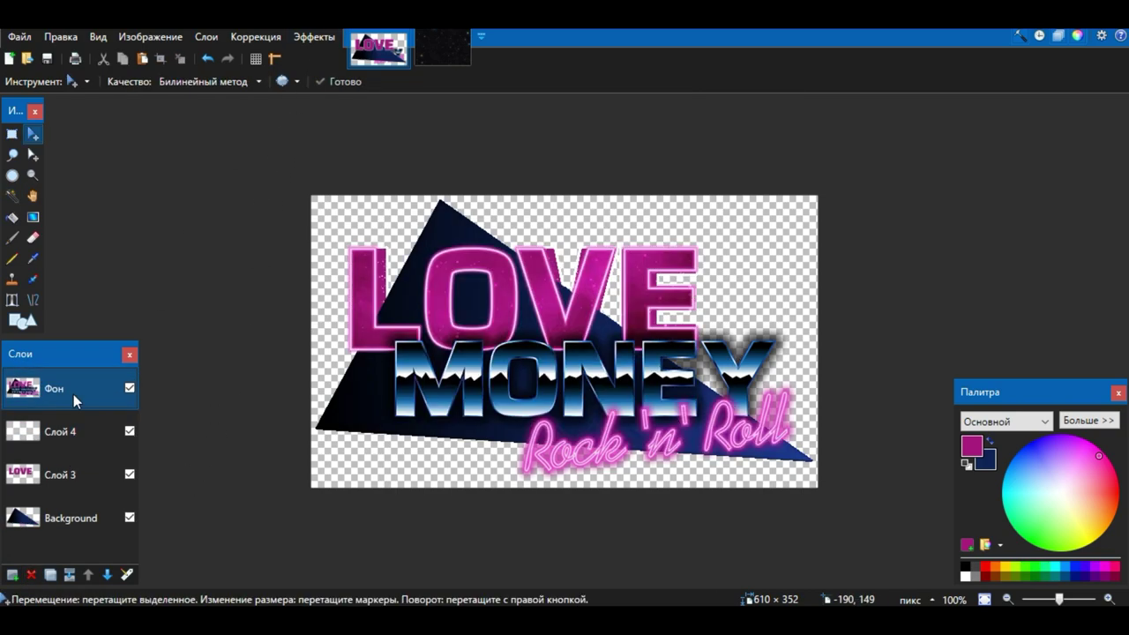
{"action": "left_click", "coordinate": [33, 258]}
{"action": "scroll", "coordinate": [353, 250], "scroll_direction": "up", "scroll_amount": 10}
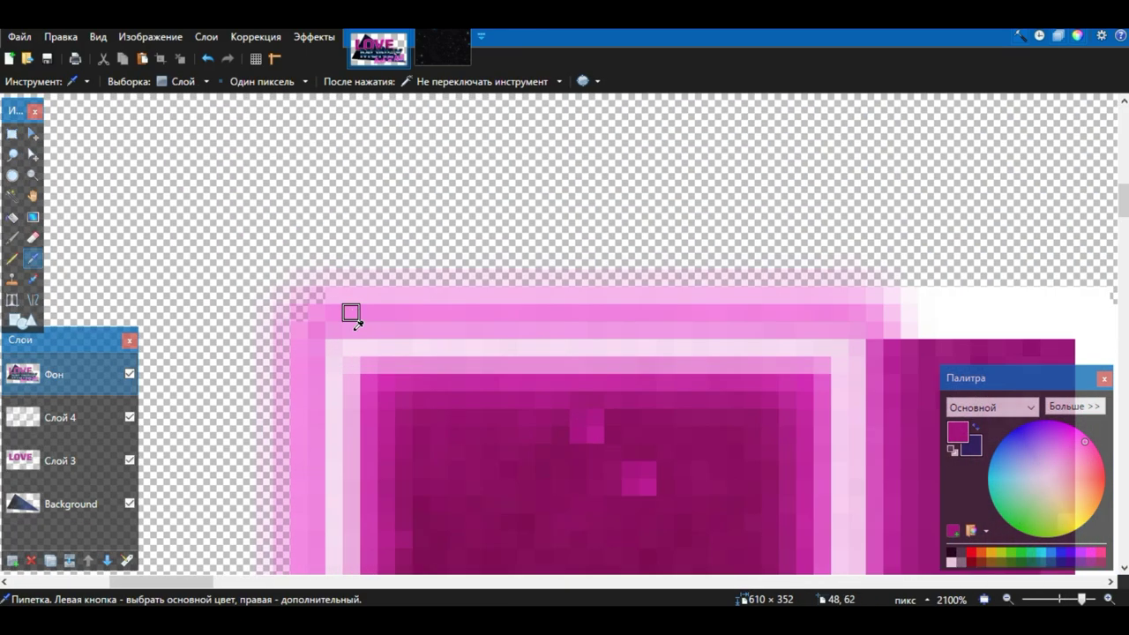
{"action": "left_click", "coordinate": [322, 328]}
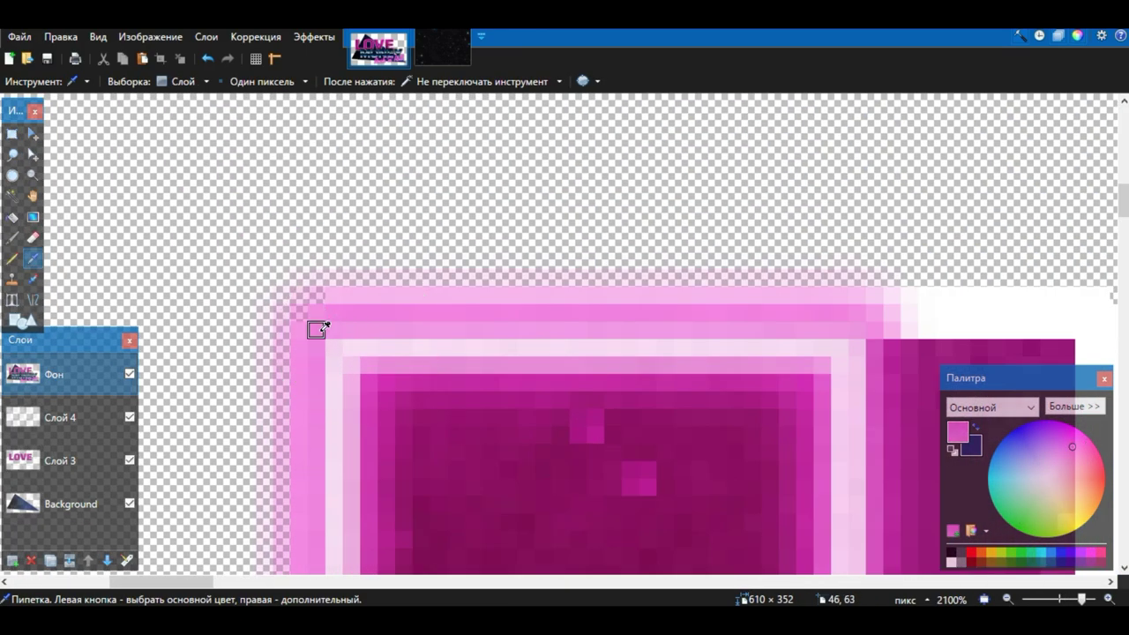
{"action": "left_click", "coordinate": [1074, 407]}
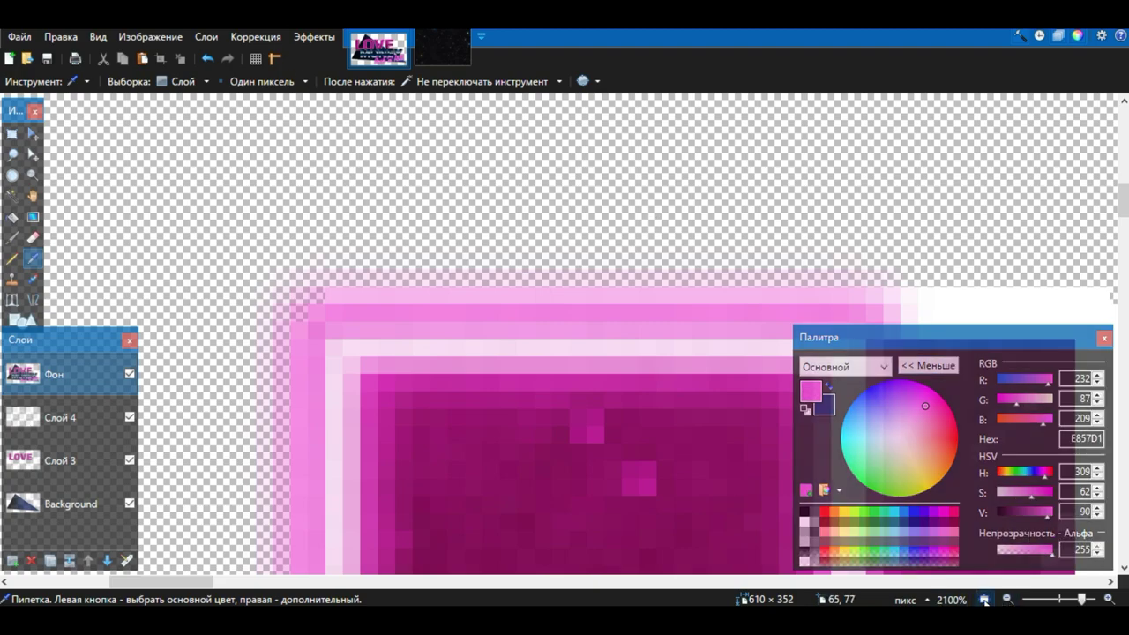
Step: Send the Фон reference layer back below all other layers and make Слой 4 active
{"action": "left_click", "coordinate": [985, 599]}
{"action": "left_click_drag", "start_coordinate": [71, 380], "coordinate": [90, 536]}
{"action": "left_click", "coordinate": [70, 399]}
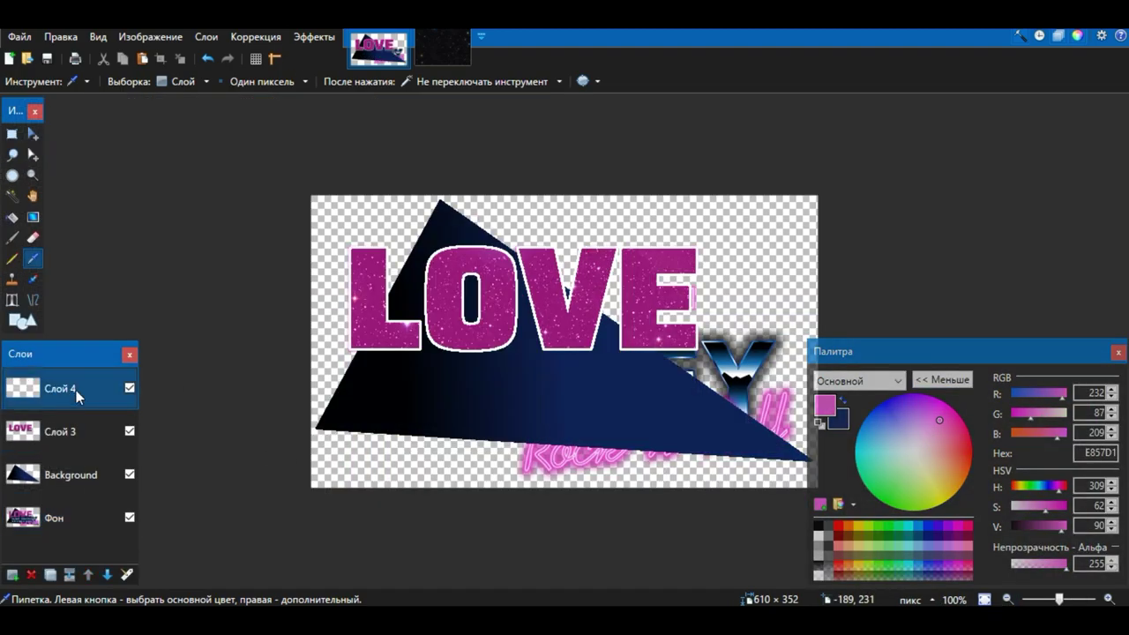
Step: Start an Outline Object effect on the white LOVE outline with the colour RGB 232, 87, 209
{"action": "left_click", "coordinate": [314, 36]}
{"action": "mouse_move", "coordinate": [335, 104]}
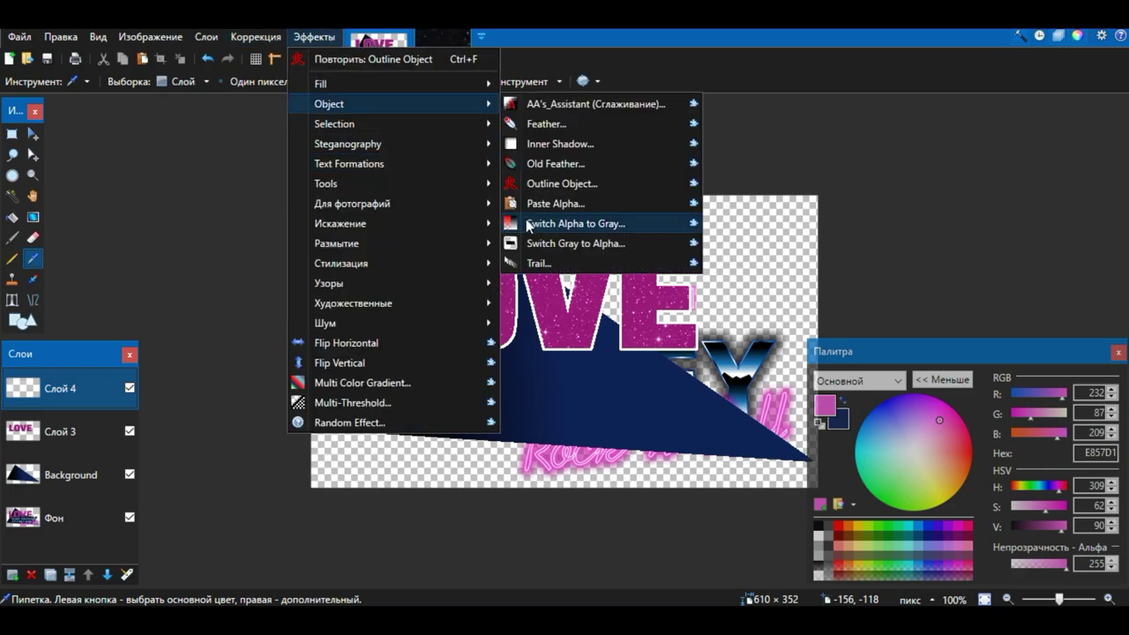
{"action": "left_click", "coordinate": [537, 184]}
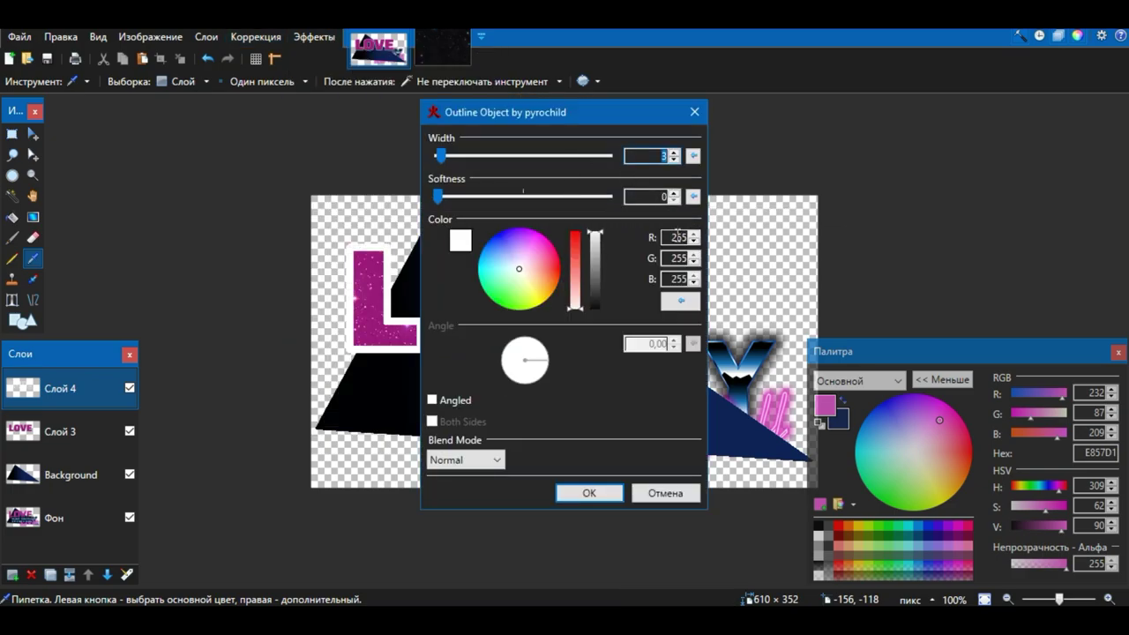
{"action": "left_click", "coordinate": [674, 160]}
{"action": "left_click", "coordinate": [678, 237]}
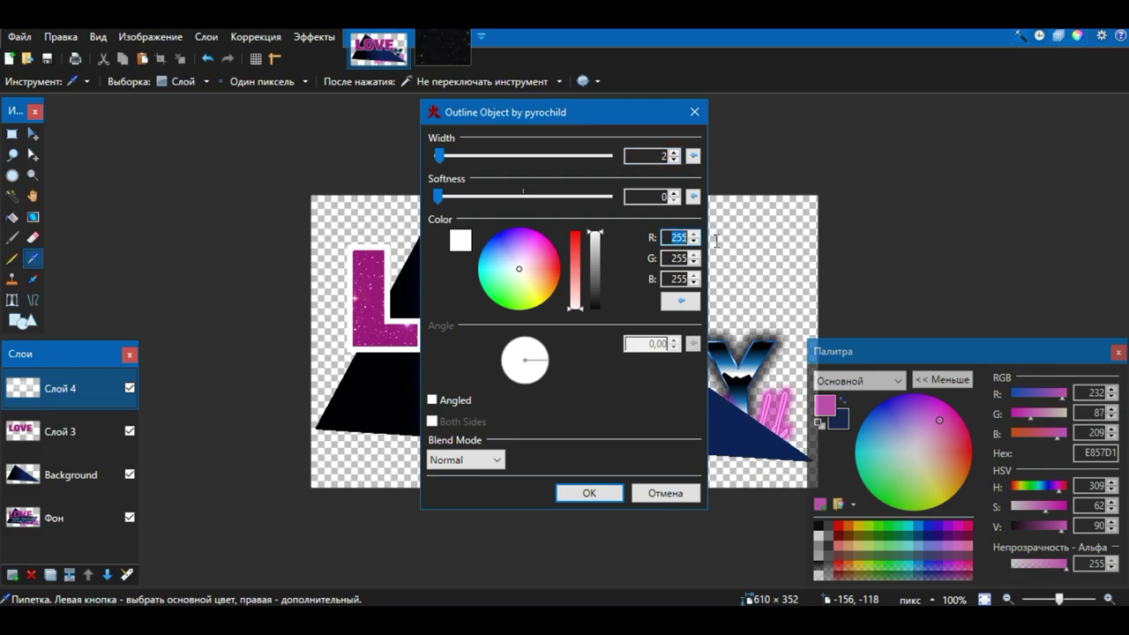
{"action": "type", "text": "232"}
{"action": "key", "text": "Tab"}
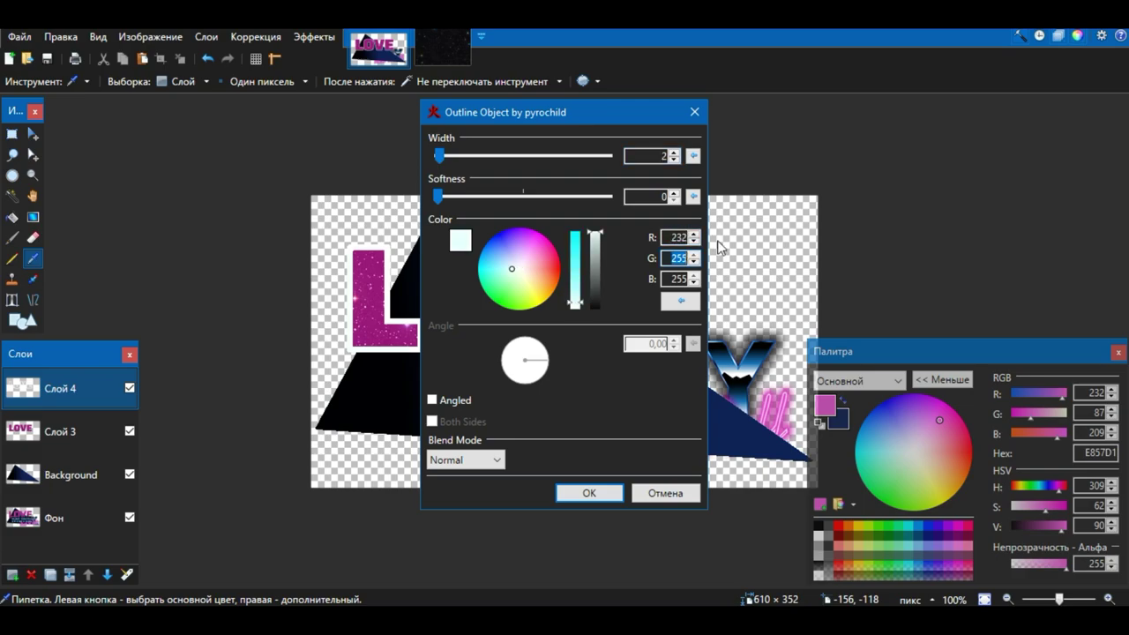
{"action": "type", "text": "87"}
{"action": "key", "text": "Tab"}
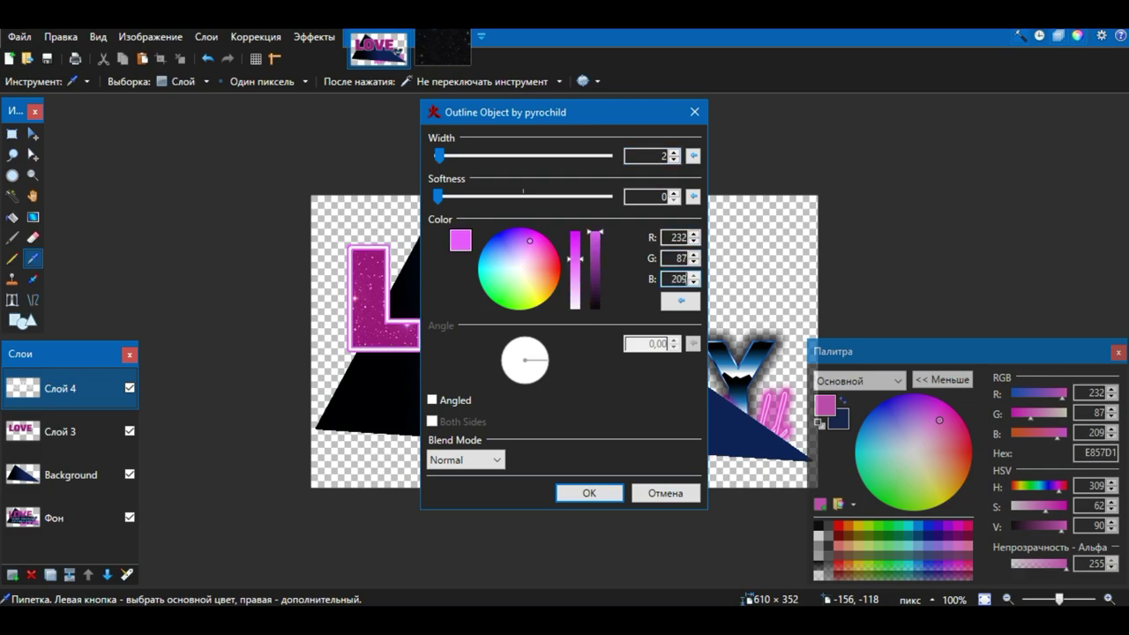
{"action": "type", "text": "209"}
Step: Set the pink outline's width to 8 and softness to 253 and apply it around the white LOVE outline
{"action": "left_click_drag", "start_coordinate": [437, 197], "coordinate": [674, 196]}
{"action": "left_click", "coordinate": [674, 200]}
{"action": "left_click", "coordinate": [675, 200]}
{"action": "left_click", "coordinate": [675, 200]}
{"action": "left_click", "coordinate": [675, 152]}
{"action": "left_click", "coordinate": [675, 152]}
{"action": "left_click", "coordinate": [675, 152]}
{"action": "left_click", "coordinate": [675, 152]}
{"action": "left_click", "coordinate": [675, 152]}
{"action": "left_click", "coordinate": [674, 193]}
{"action": "left_click", "coordinate": [675, 152]}
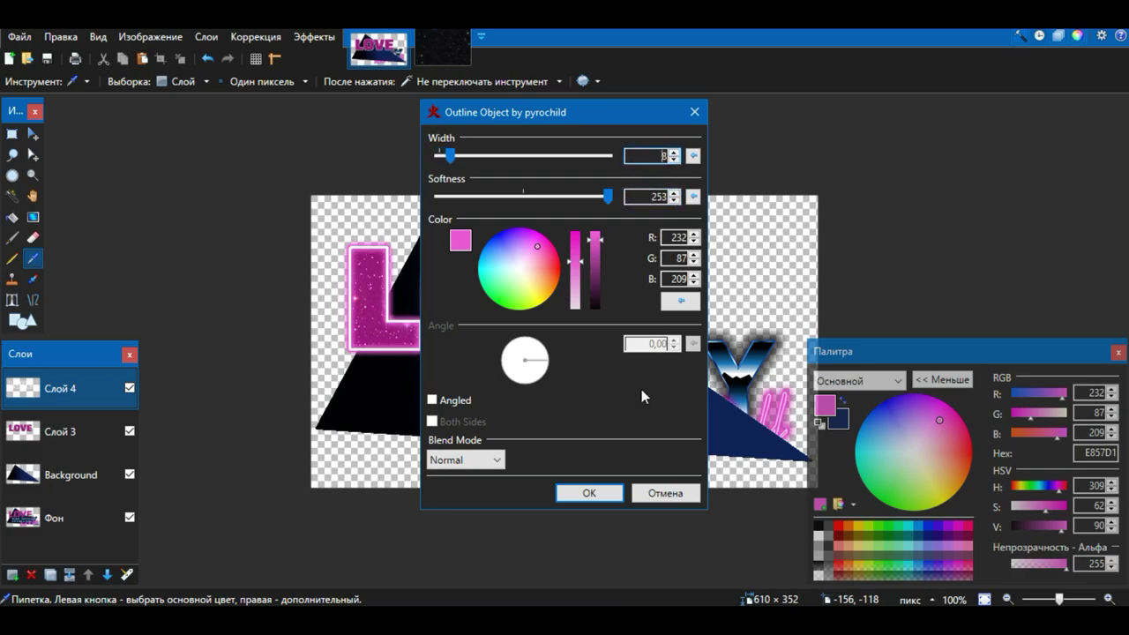
{"action": "left_click", "coordinate": [590, 493]}
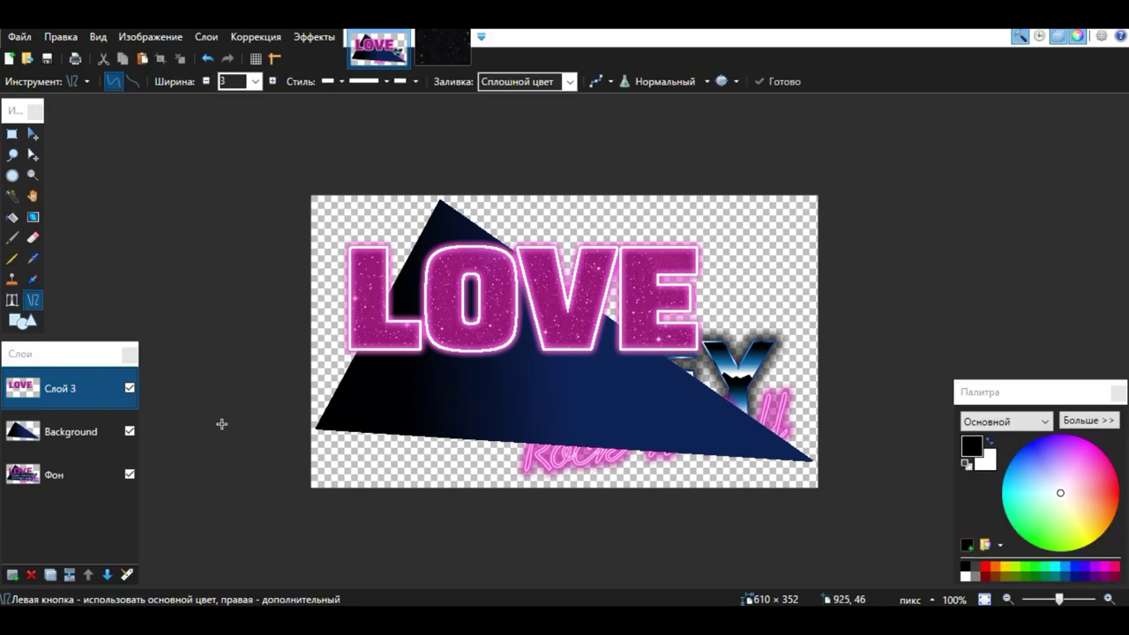
Step: Add the black text MONEY in Saira Black size 92 on a new layer, aligned over the reference word below LOVE
{"action": "left_click", "coordinate": [16, 575]}
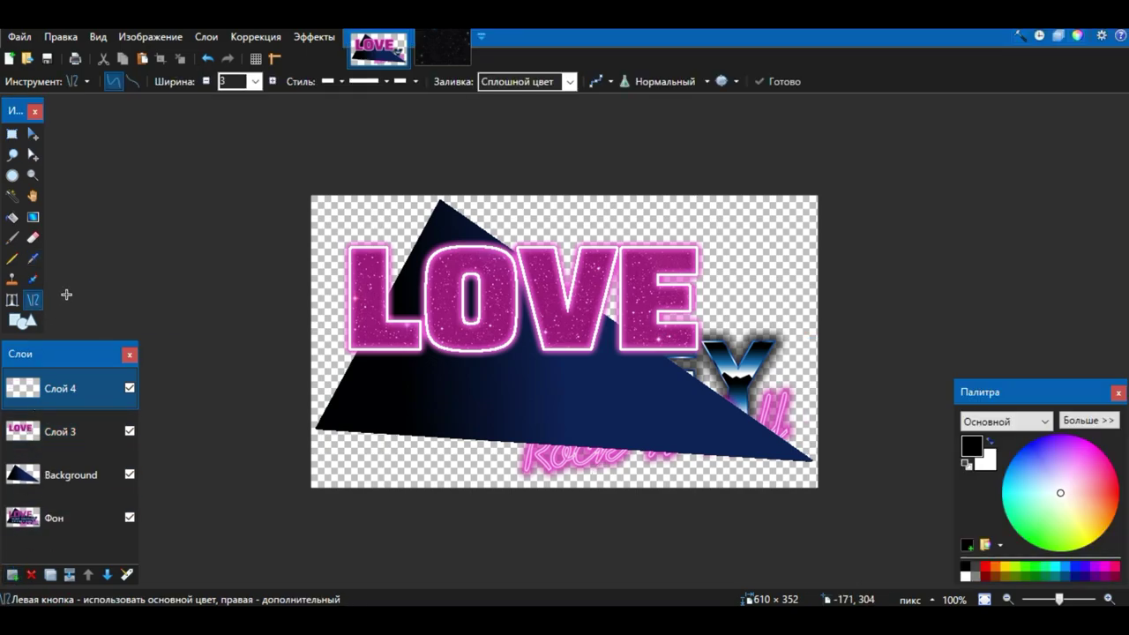
{"action": "left_click", "coordinate": [12, 300]}
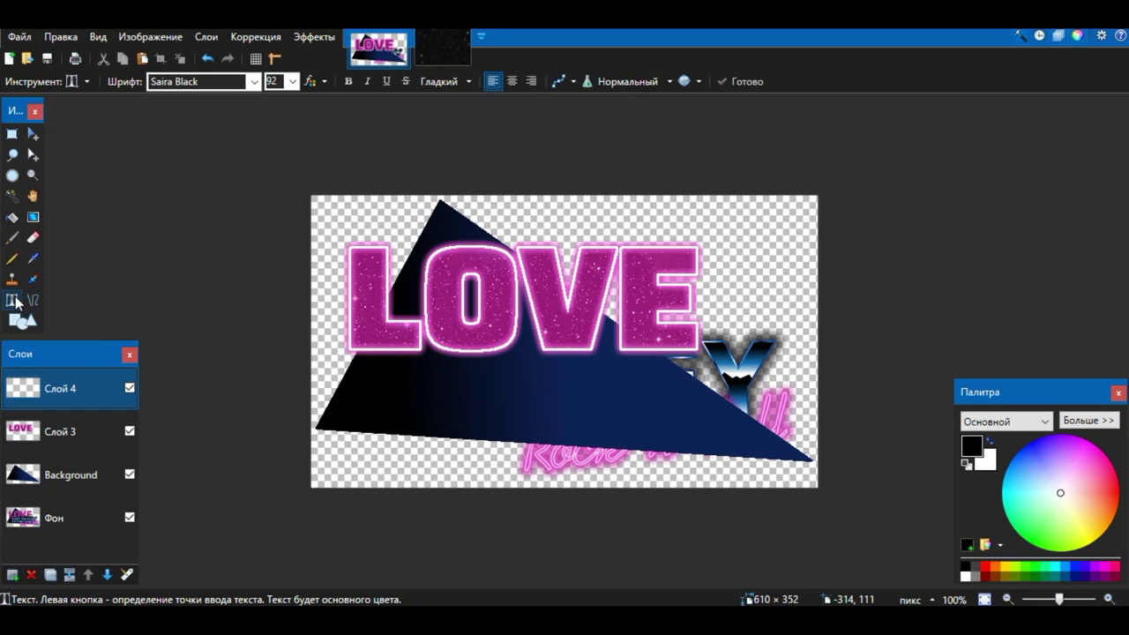
{"action": "left_click", "coordinate": [392, 396]}
{"action": "type", "text": "M"}
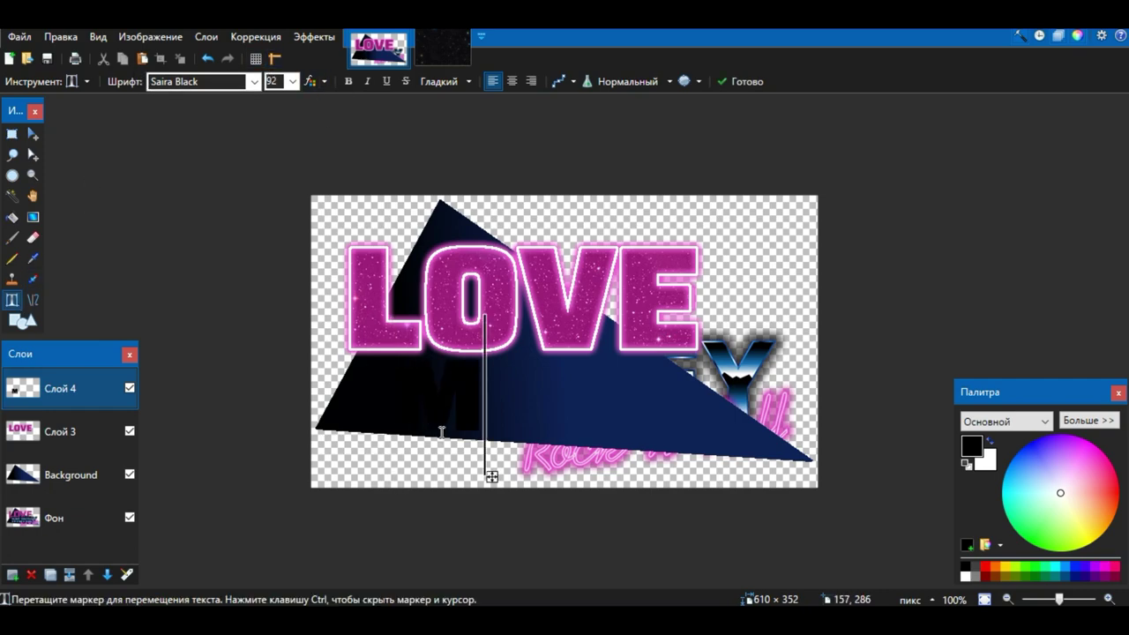
{"action": "type", "text": "ONEY"}
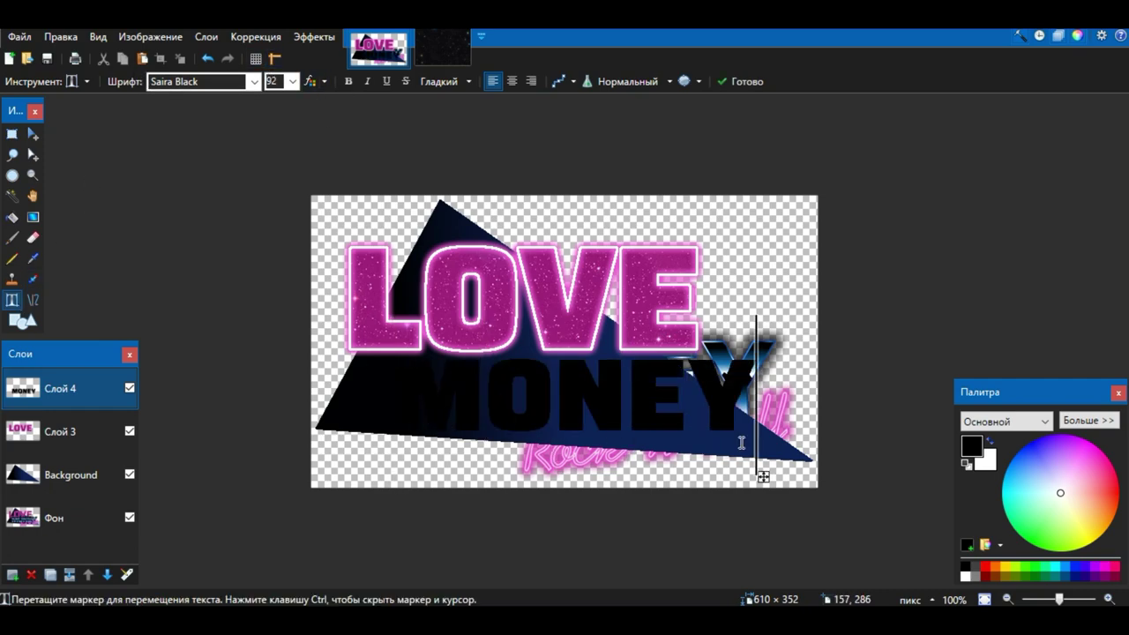
{"action": "left_click_drag", "start_coordinate": [763, 476], "coordinate": [780, 463]}
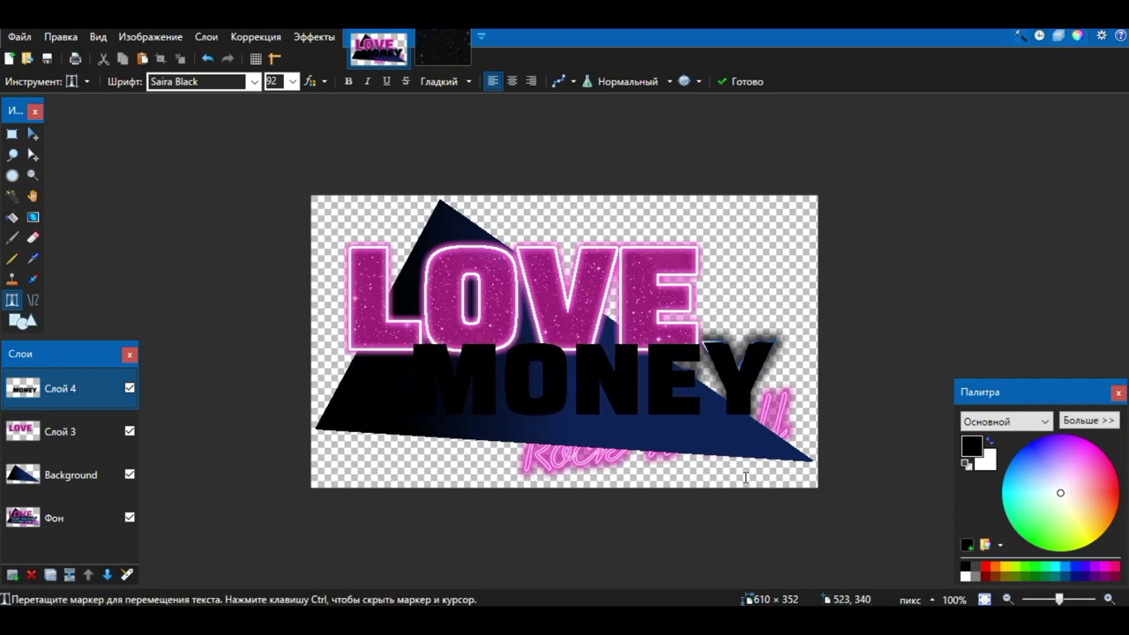
Step: Outline the MONEY text in white using Outline Object with width 3 and softness 0
{"action": "left_click", "coordinate": [322, 38]}
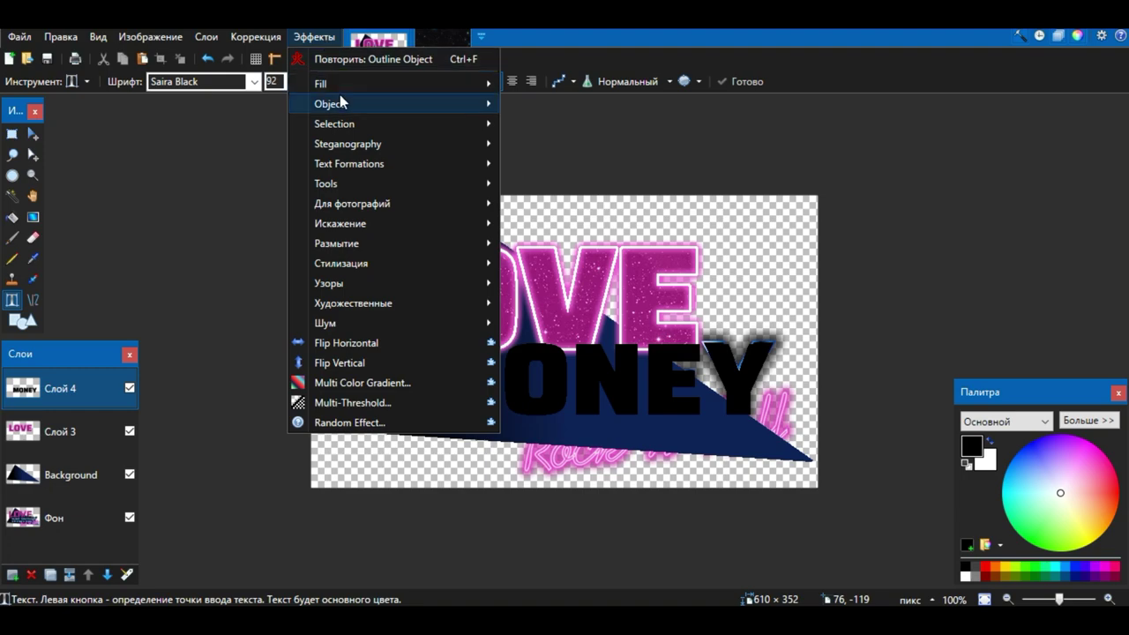
{"action": "mouse_move", "coordinate": [340, 104]}
{"action": "left_click", "coordinate": [551, 192]}
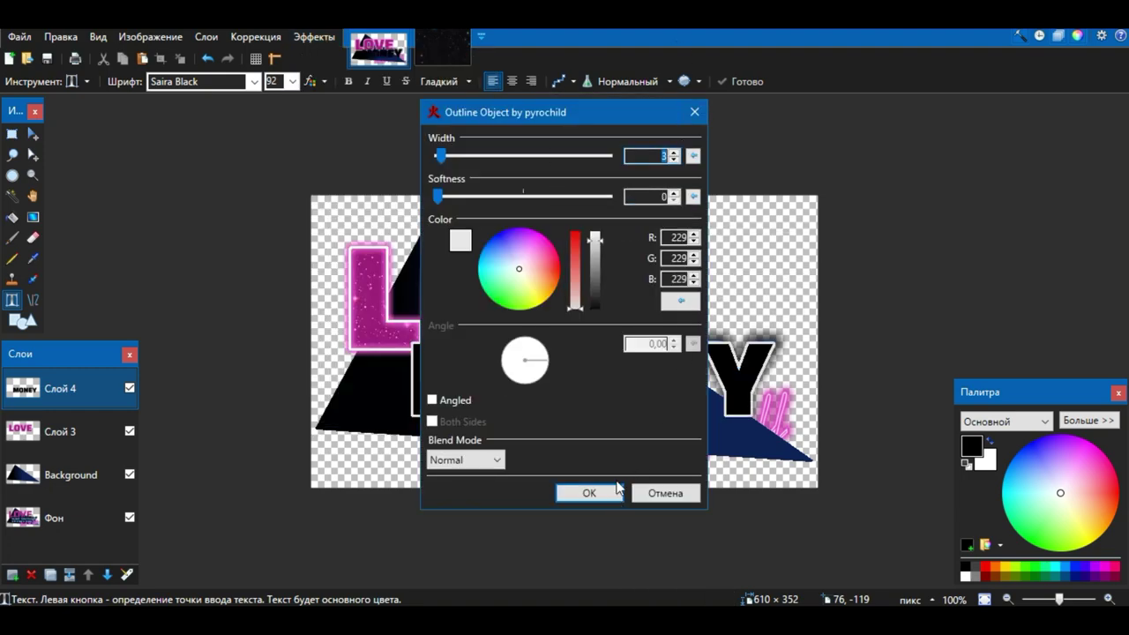
{"action": "left_click_drag", "start_coordinate": [598, 239], "coordinate": [616, 199]}
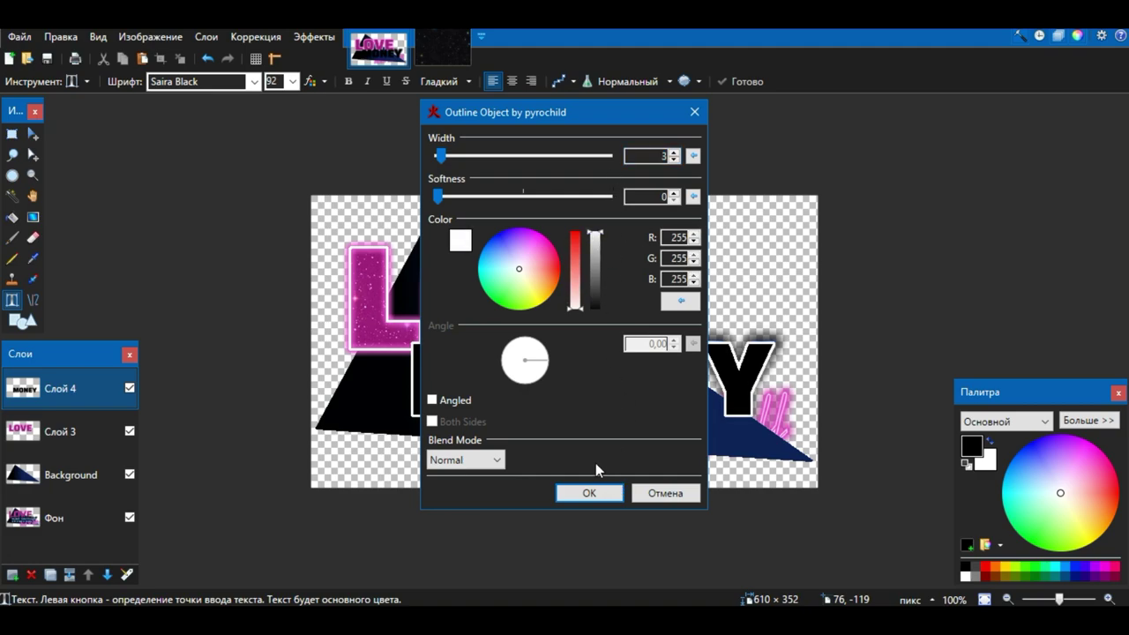
{"action": "left_click", "coordinate": [578, 492]}
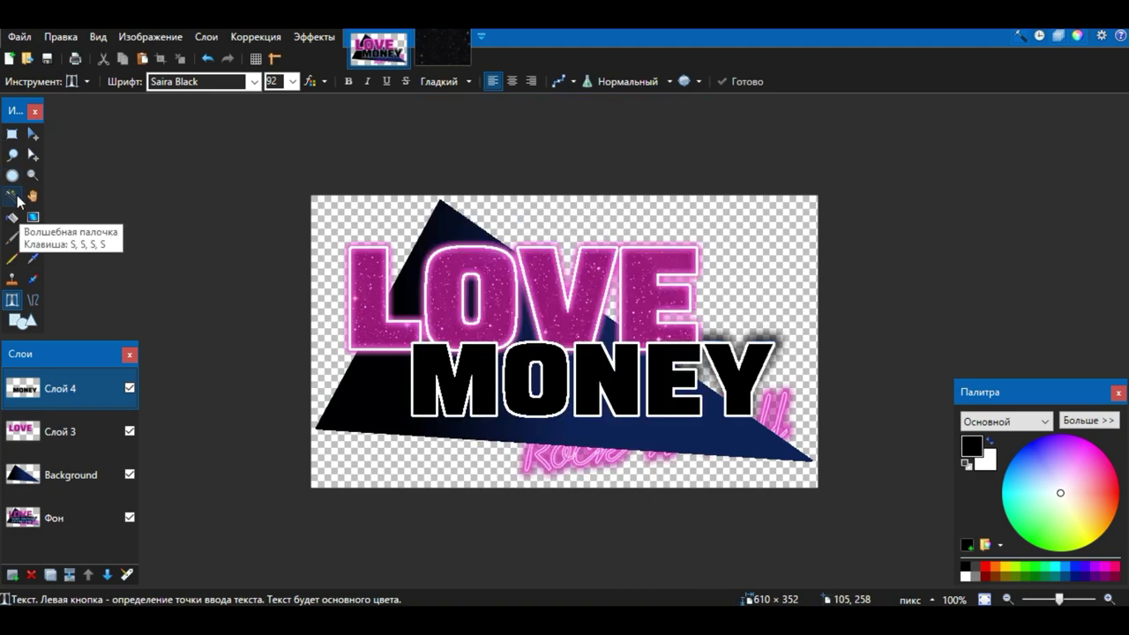
Step: Select the black fill of the MONEY letters with the Magic Wand and delete it, leaving only the white outline
{"action": "left_click", "coordinate": [13, 195]}
{"action": "left_click", "coordinate": [428, 381]}
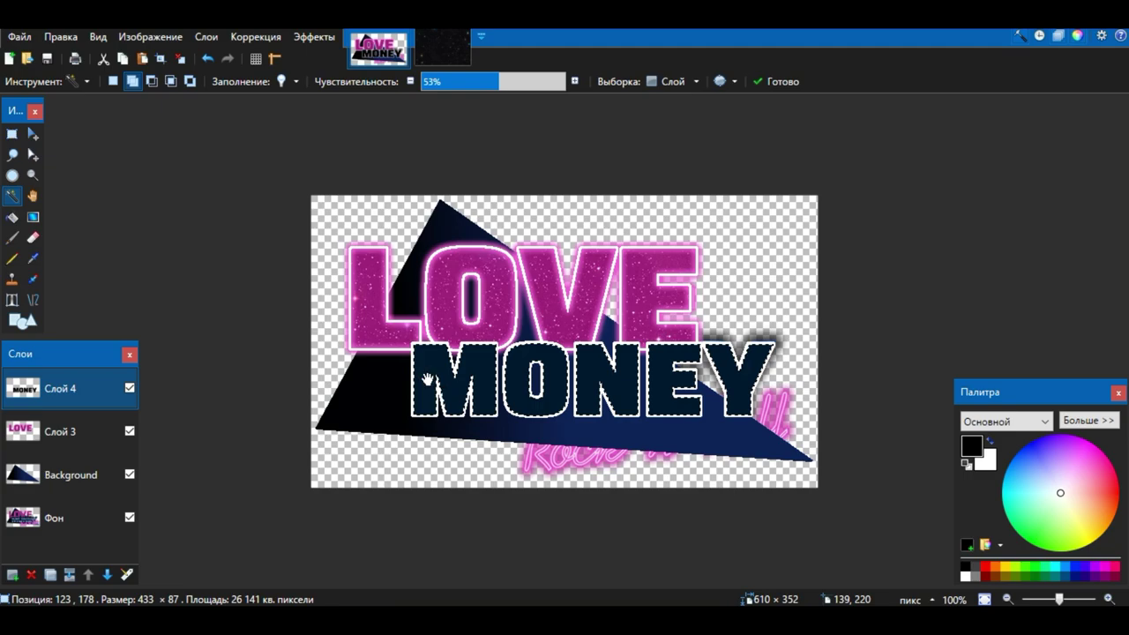
{"action": "key", "text": "Delete"}
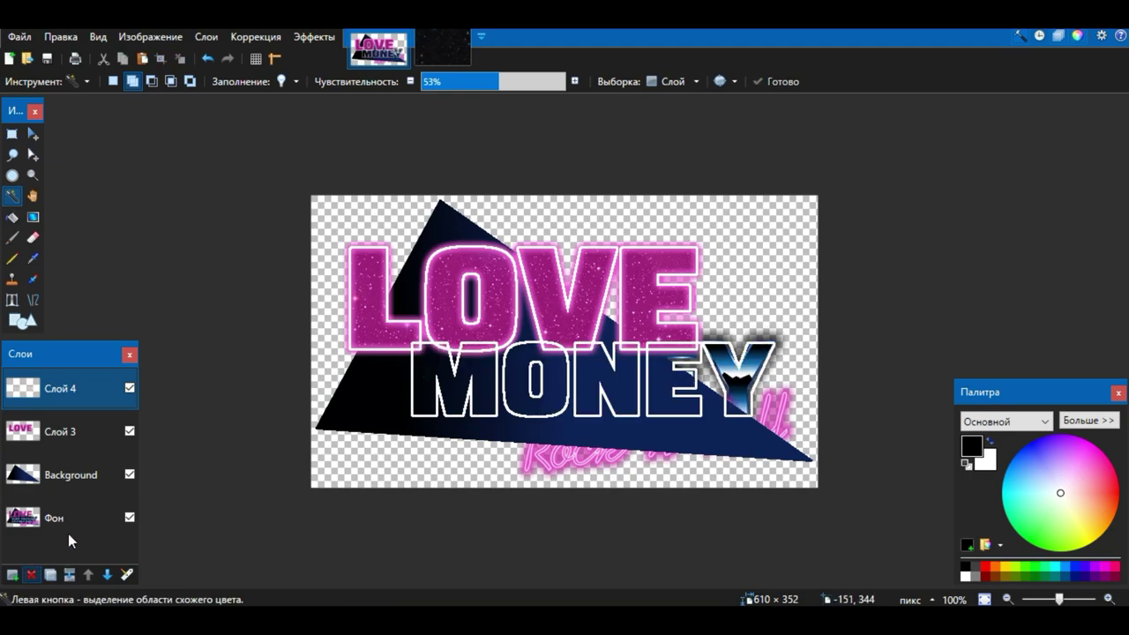
Step: Select the insides of the MONEY letters by subtracting the outer area, and add a new layer directly below Слой 4
{"action": "left_click", "coordinate": [421, 368]}
{"action": "left_click", "coordinate": [361, 305]}
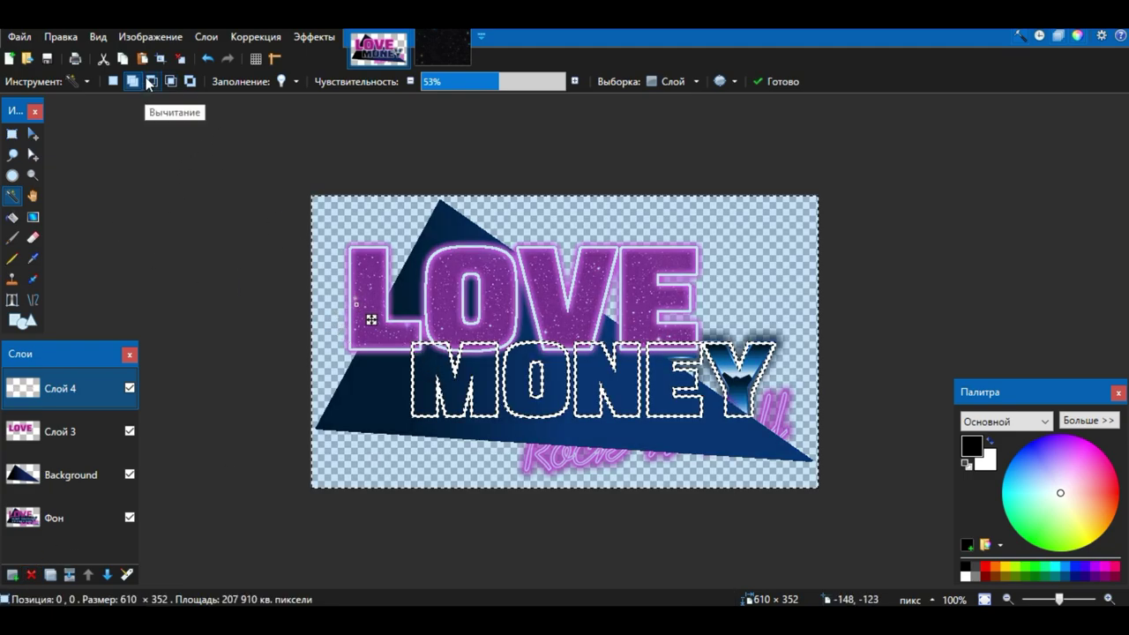
{"action": "left_click", "coordinate": [152, 81]}
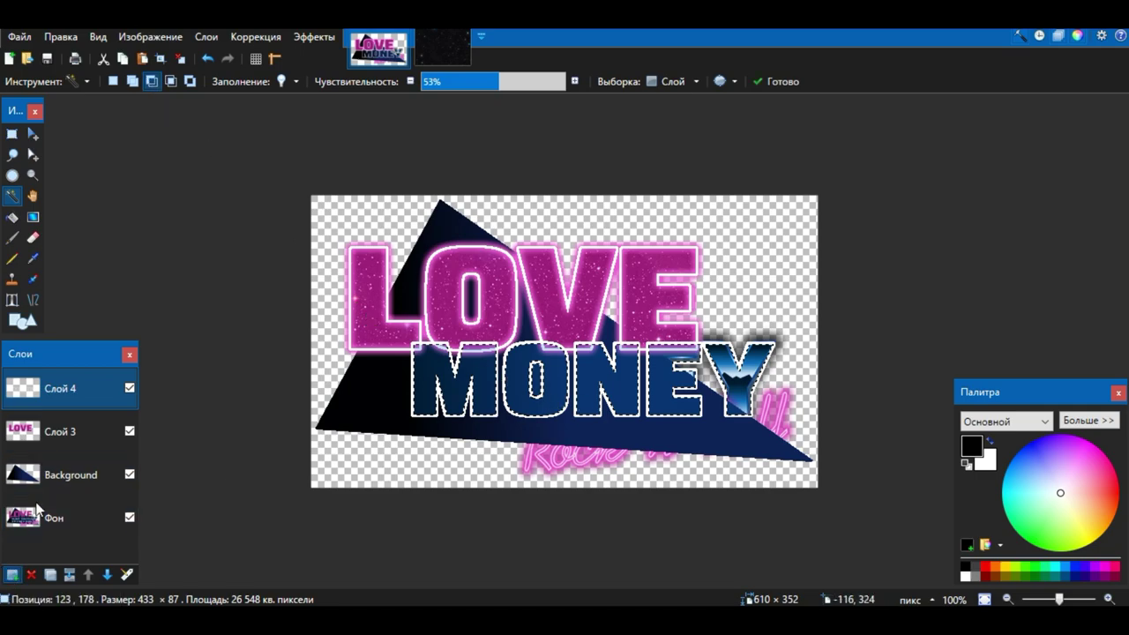
{"action": "left_click", "coordinate": [8, 574]}
{"action": "left_click_drag", "start_coordinate": [75, 394], "coordinate": [75, 432]}
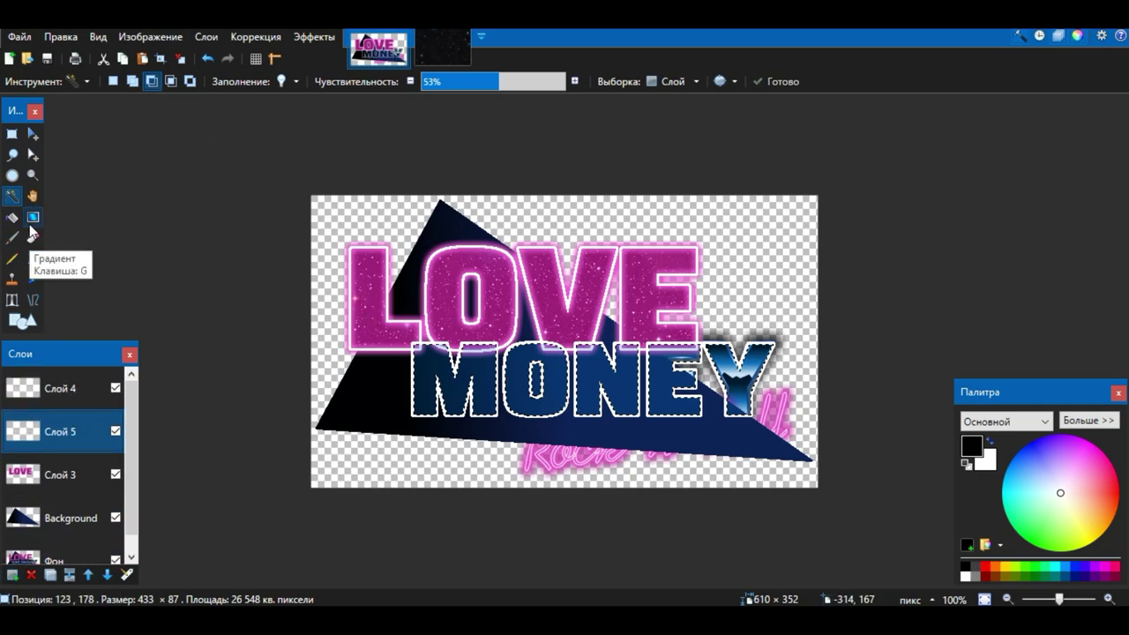
Step: Draw a black horizontal line 3 px wide and about 418 px long through the middle of the selected MONEY letters on Слой 5
{"action": "left_click", "coordinate": [33, 300]}
{"action": "scroll", "coordinate": [411, 389], "scroll_direction": "up", "scroll_amount": 5}
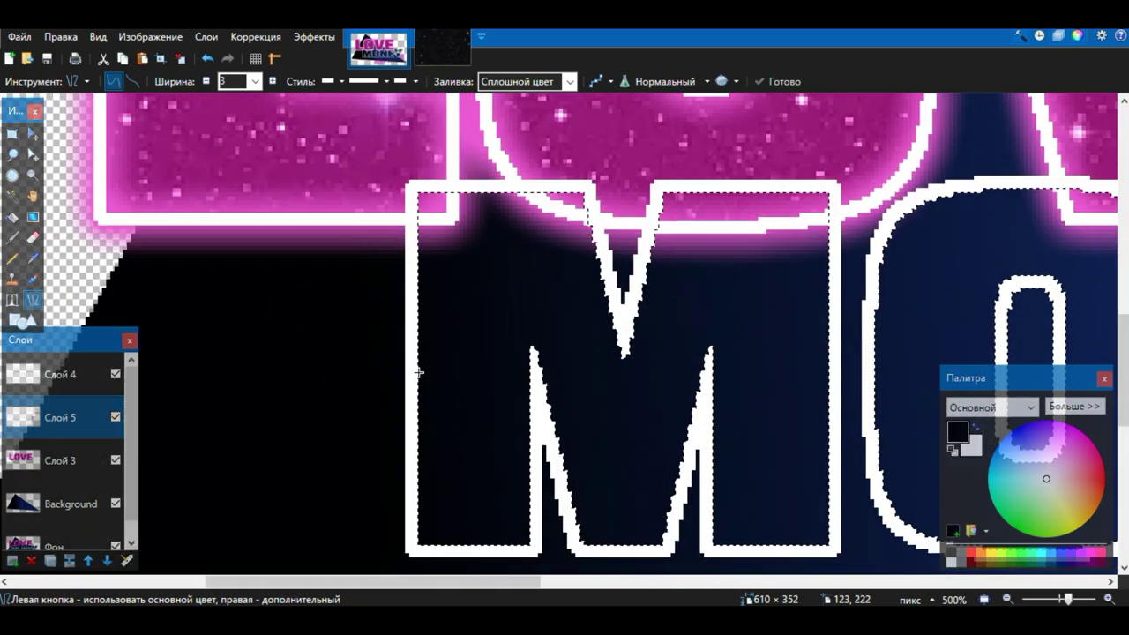
{"action": "left_click_drag", "start_coordinate": [412, 369], "coordinate": [676, 374]}
{"action": "scroll", "coordinate": [632, 391], "scroll_direction": "right", "scroll_amount": 10}
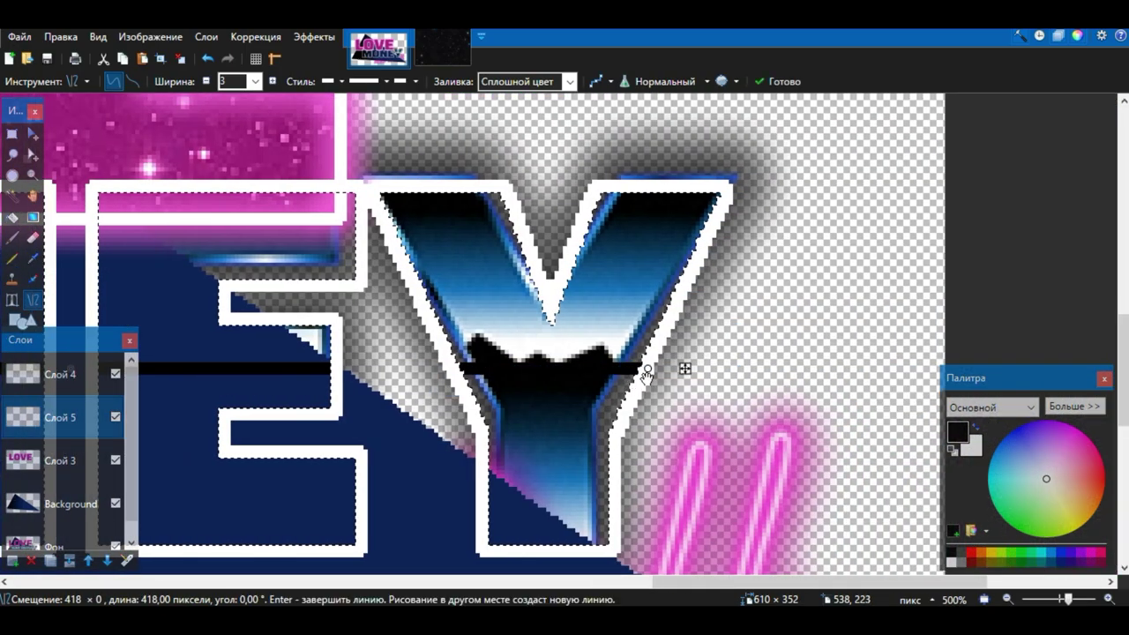
{"action": "scroll", "coordinate": [675, 377], "scroll_direction": "down", "scroll_amount": 3}
{"action": "scroll", "coordinate": [676, 378], "scroll_direction": "down", "scroll_amount": 4}
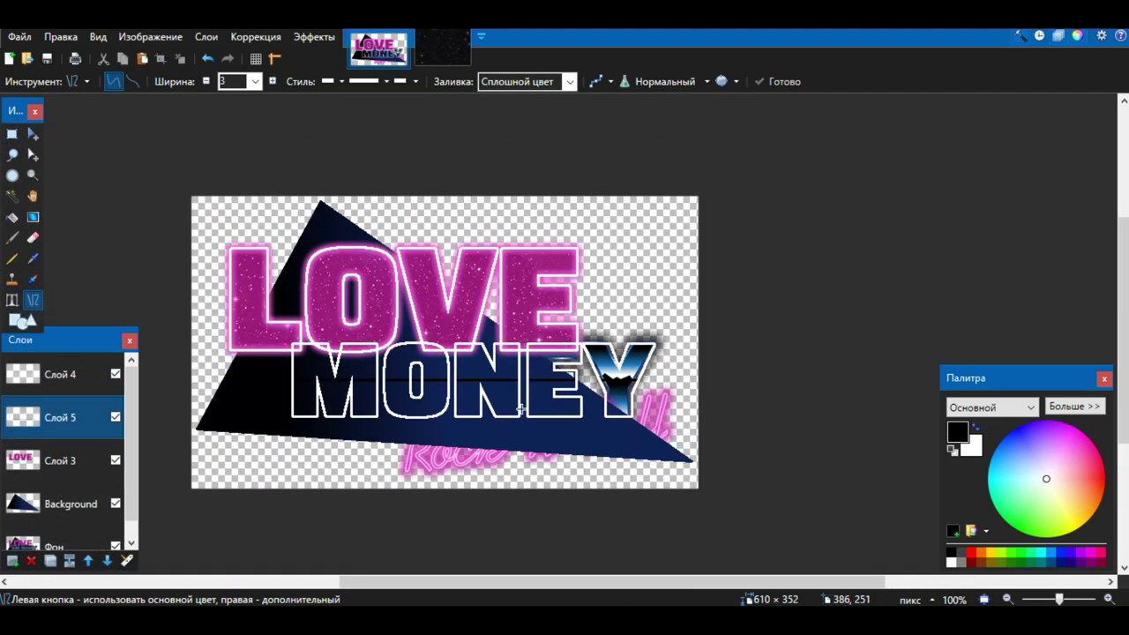
{"action": "scroll", "coordinate": [418, 385], "scroll_direction": "up", "scroll_amount": 1}
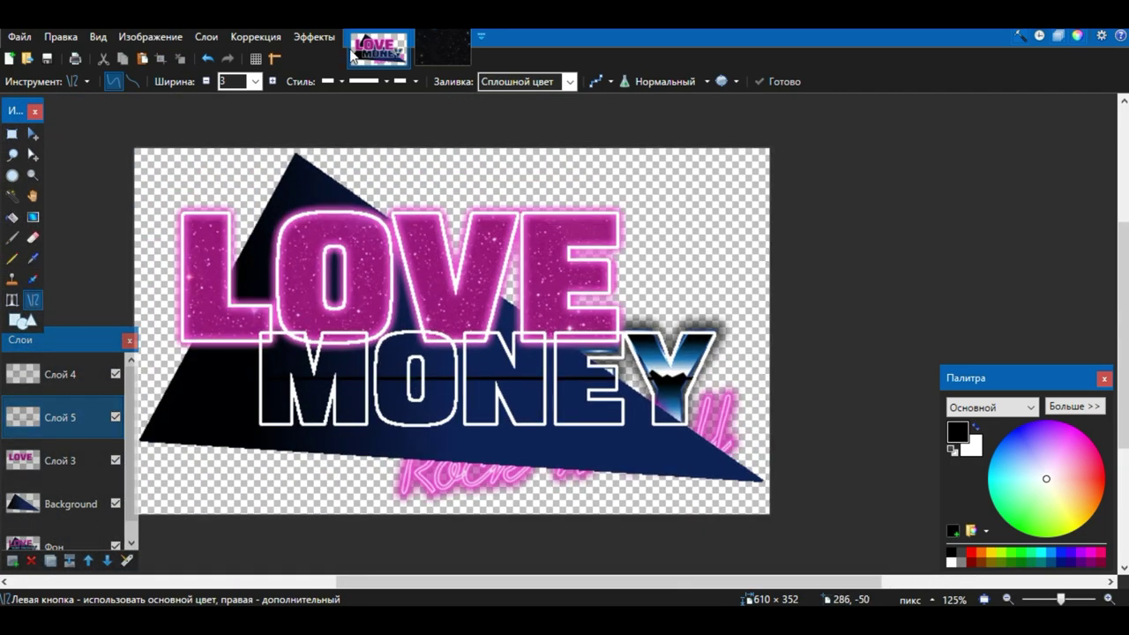
Step: Apply the TR's ZigZag distortion to the black line with Carrier Frequency 24 and Carrier Amplitude 0.19
{"action": "left_click", "coordinate": [314, 36]}
{"action": "mouse_move", "coordinate": [379, 226]}
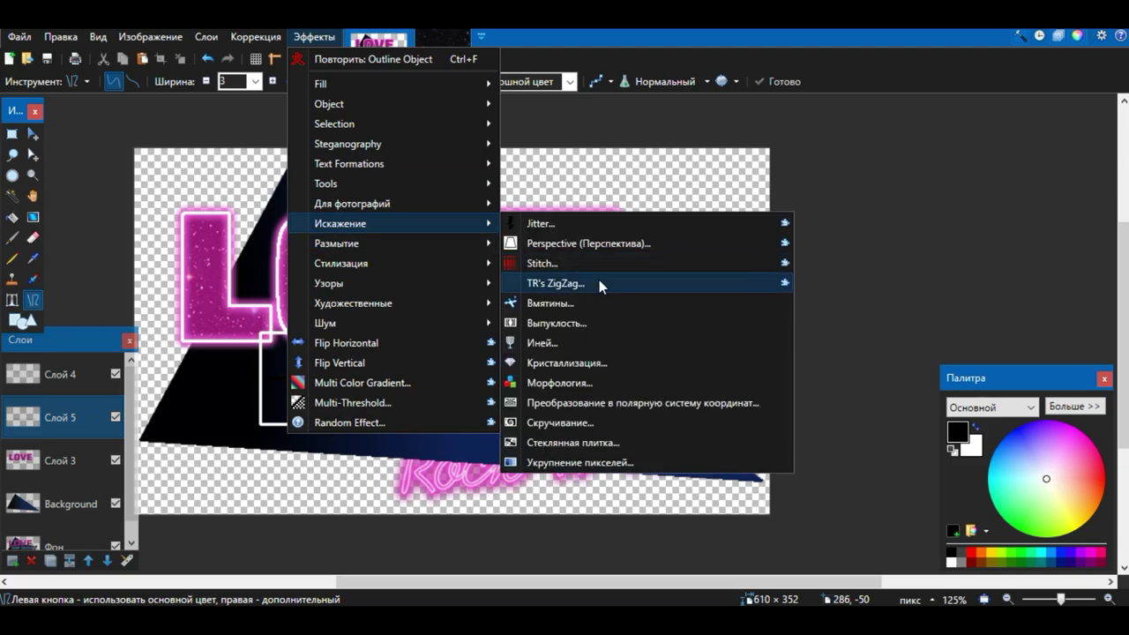
{"action": "left_click", "coordinate": [611, 281]}
{"action": "left_click_drag", "start_coordinate": [512, 152], "coordinate": [879, 131]}
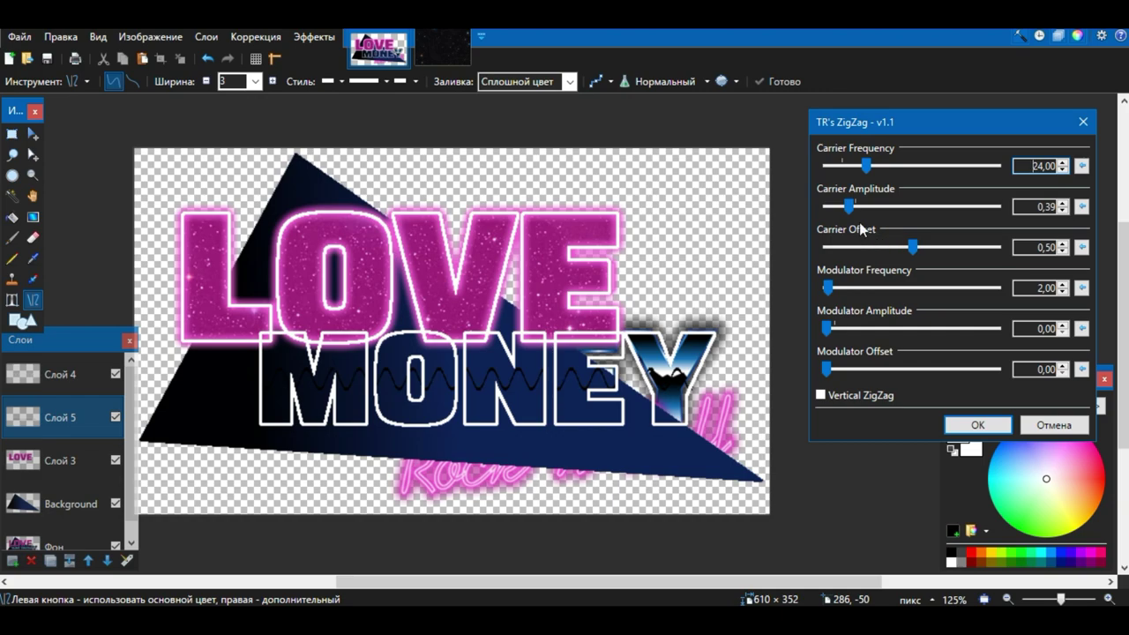
{"action": "left_click_drag", "start_coordinate": [850, 204], "coordinate": [840, 208]}
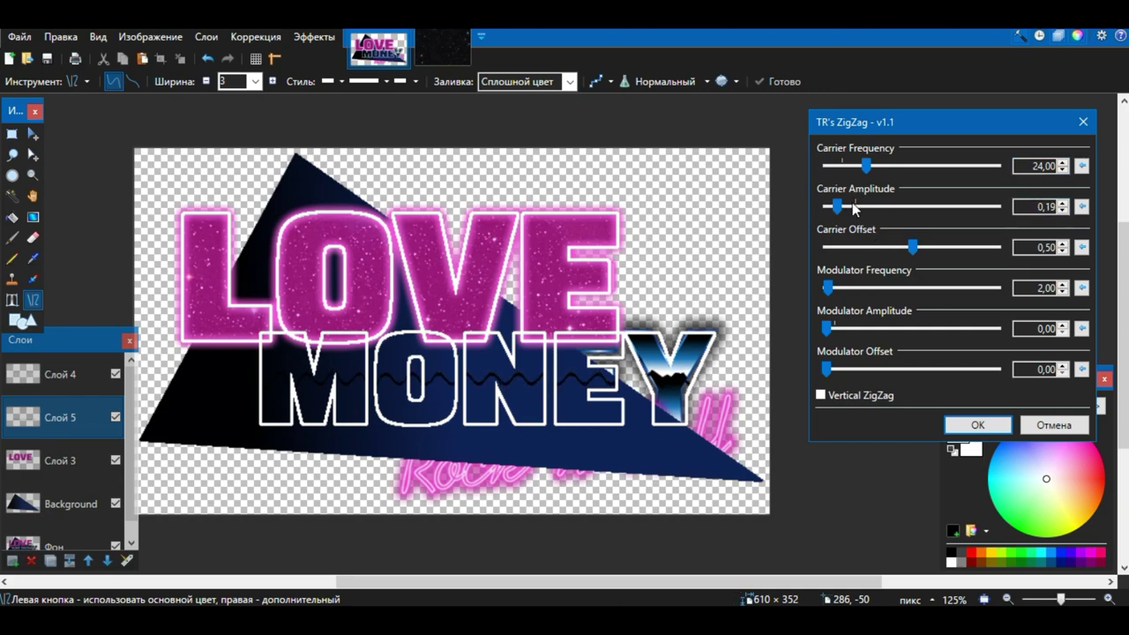
{"action": "left_click", "coordinate": [963, 424]}
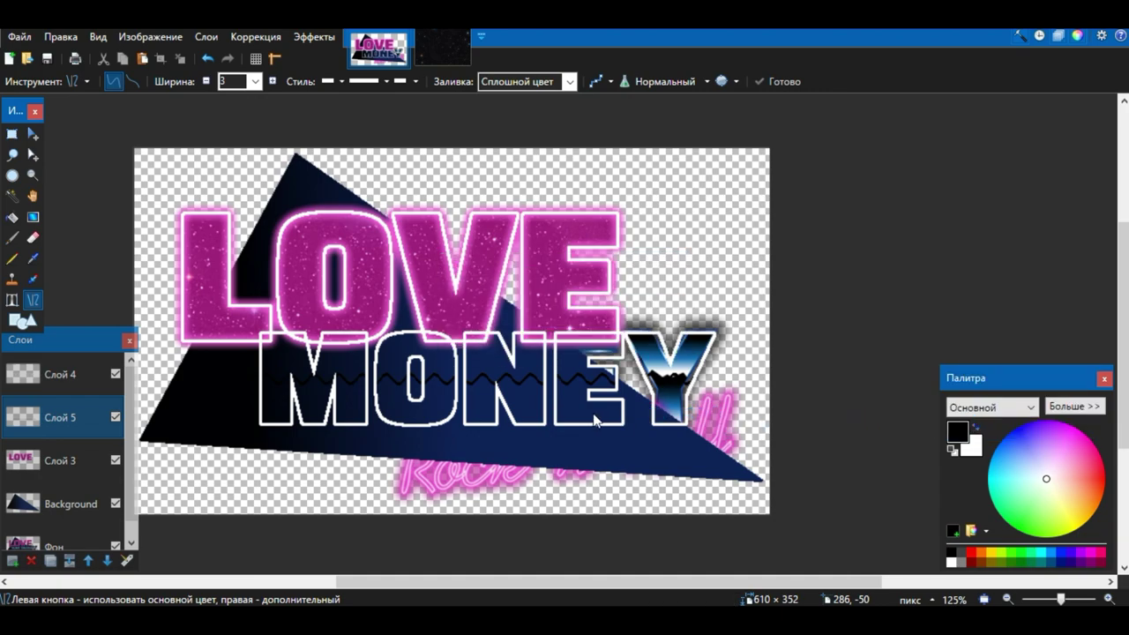
{"action": "left_click", "coordinate": [16, 199]}
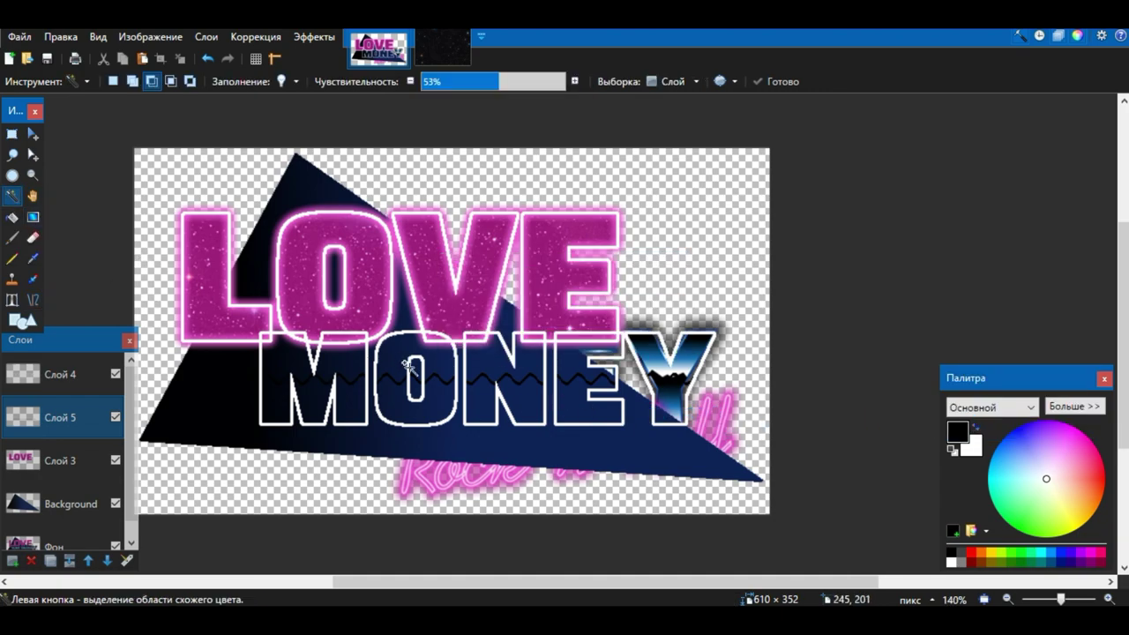
{"action": "scroll", "coordinate": [384, 413], "scroll_direction": "up", "scroll_amount": 8}
{"action": "left_click", "coordinate": [378, 430]}
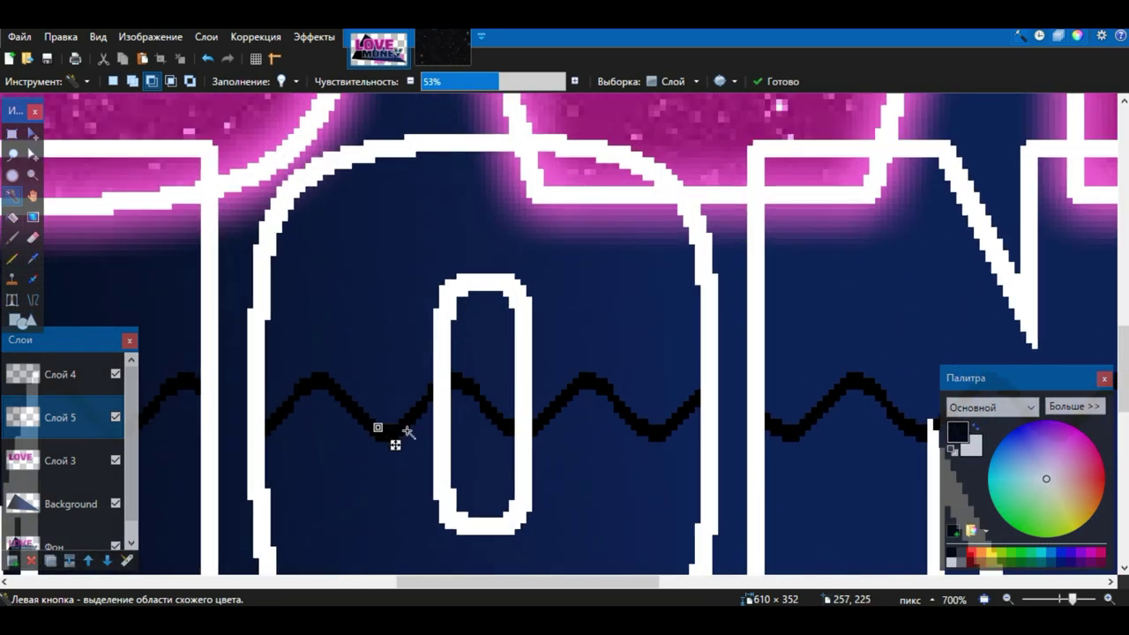
{"action": "left_click", "coordinate": [133, 81]}
{"action": "scroll", "coordinate": [373, 330], "scroll_direction": "down", "scroll_amount": 5}
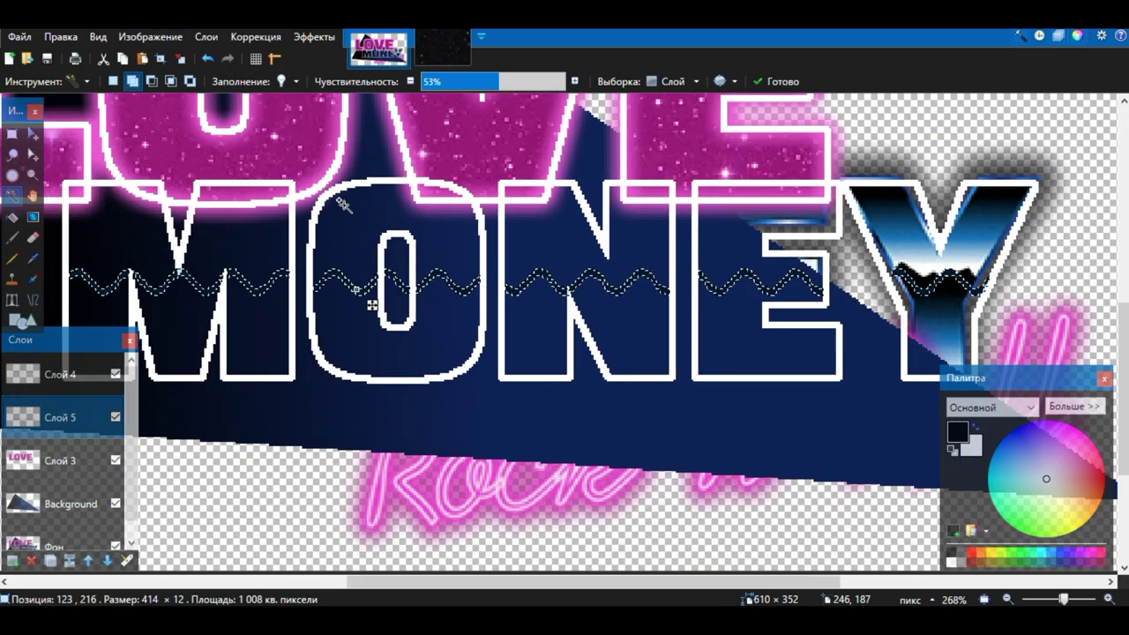
{"action": "scroll", "coordinate": [721, 244], "scroll_direction": "up", "scroll_amount": 6}
{"action": "scroll", "coordinate": [720, 243], "scroll_direction": "right", "scroll_amount": 3}
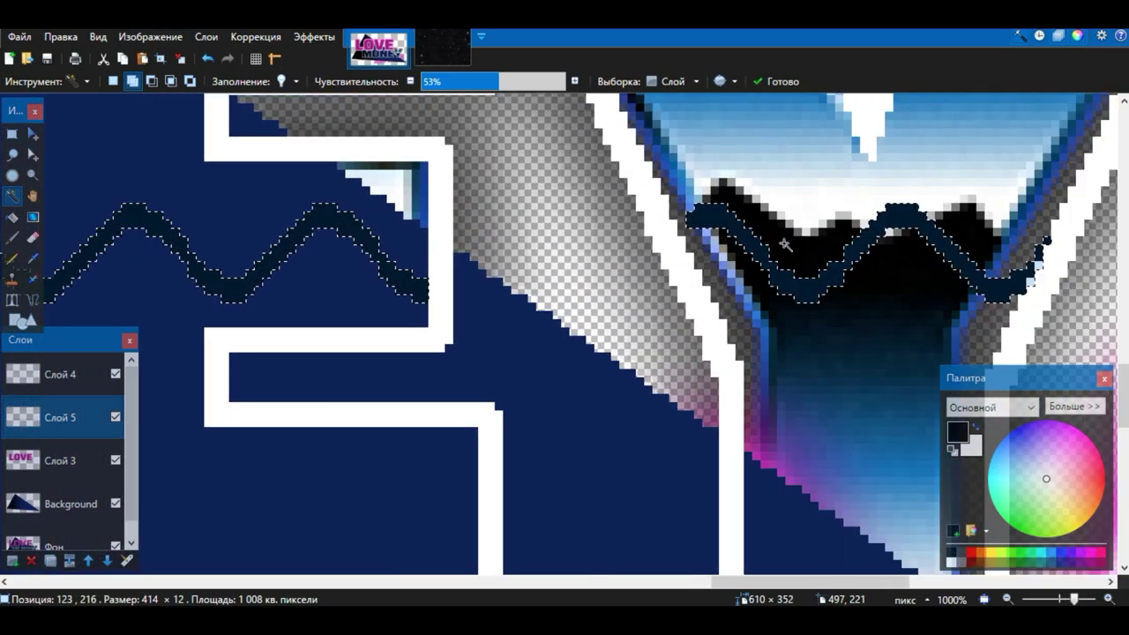
{"action": "scroll", "coordinate": [702, 227], "scroll_direction": "up", "scroll_amount": 3}
{"action": "key", "text": "ctrl+d"}
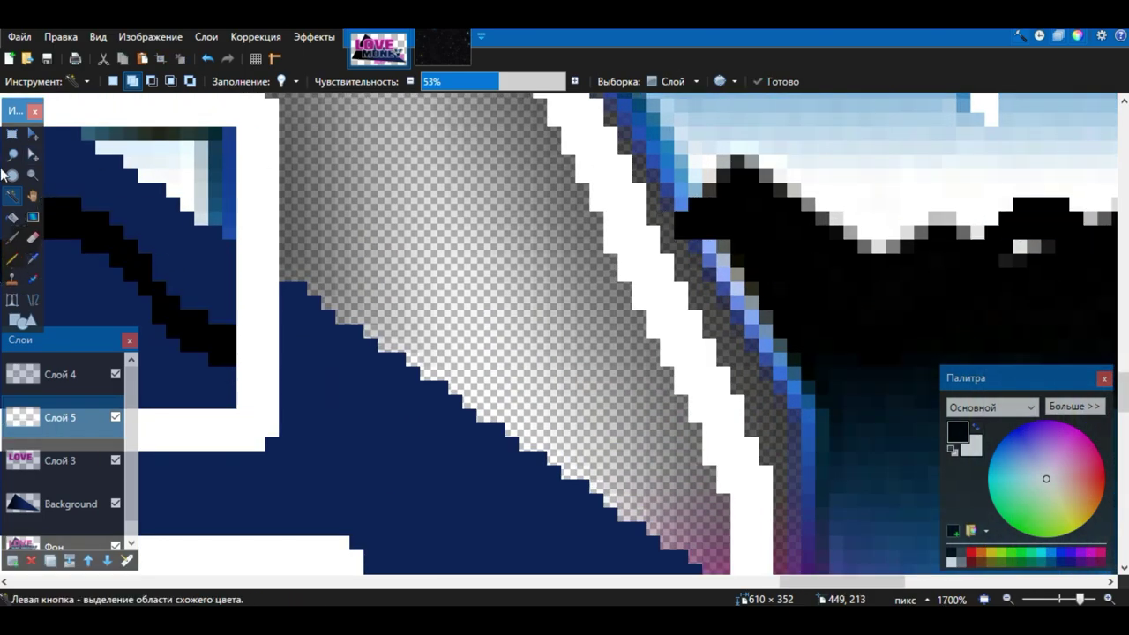
Step: Extend the black zigzag line to the Y's white outline with the Pencil
{"action": "left_click", "coordinate": [13, 258]}
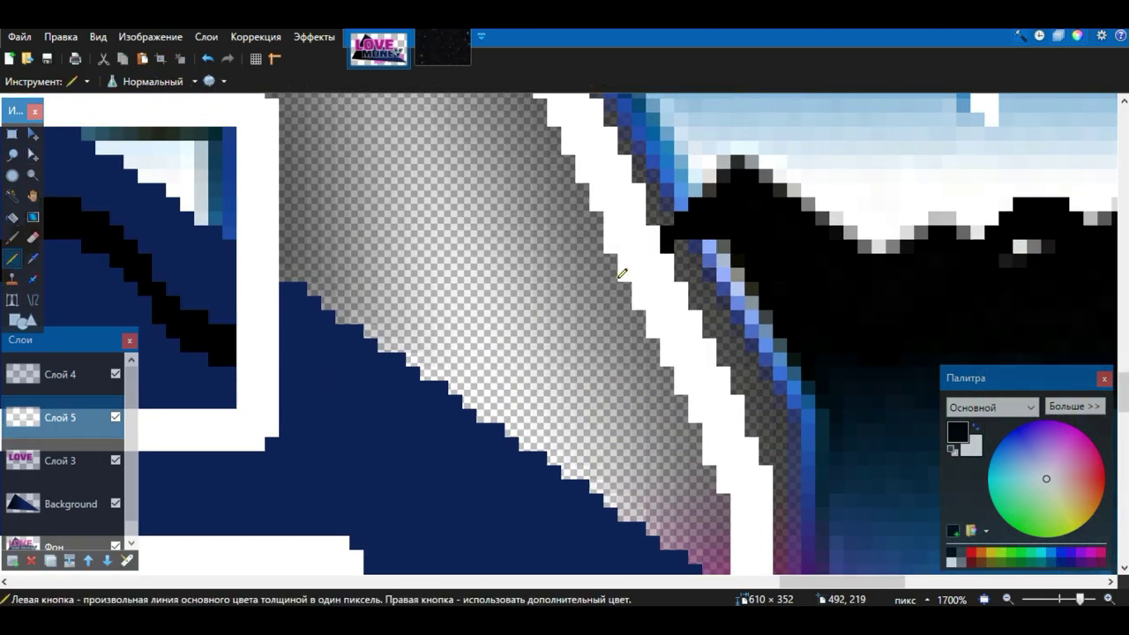
{"action": "scroll", "coordinate": [587, 285], "scroll_direction": "left", "scroll_amount": 10}
{"action": "scroll", "coordinate": [587, 287], "scroll_direction": "left", "scroll_amount": 15}
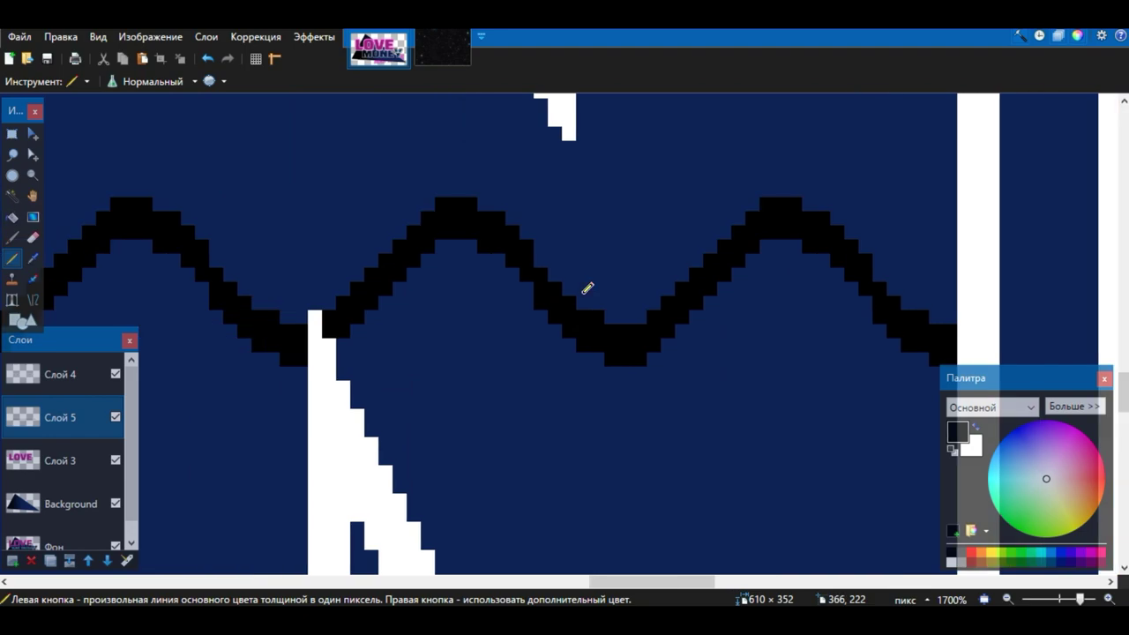
{"action": "scroll", "coordinate": [587, 288], "scroll_direction": "down", "scroll_amount": 4}
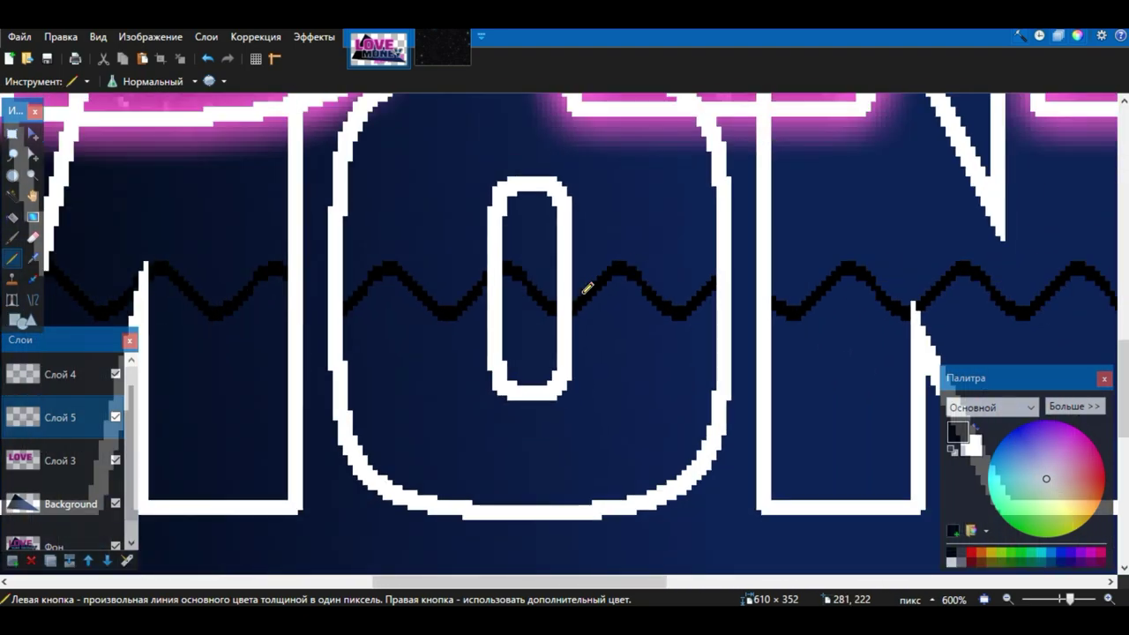
{"action": "left_click", "coordinate": [12, 194]}
{"action": "left_click", "coordinate": [522, 275]}
{"action": "key", "text": "ctrl+d"}
{"action": "scroll", "coordinate": [601, 327], "scroll_direction": "left", "scroll_amount": 4}
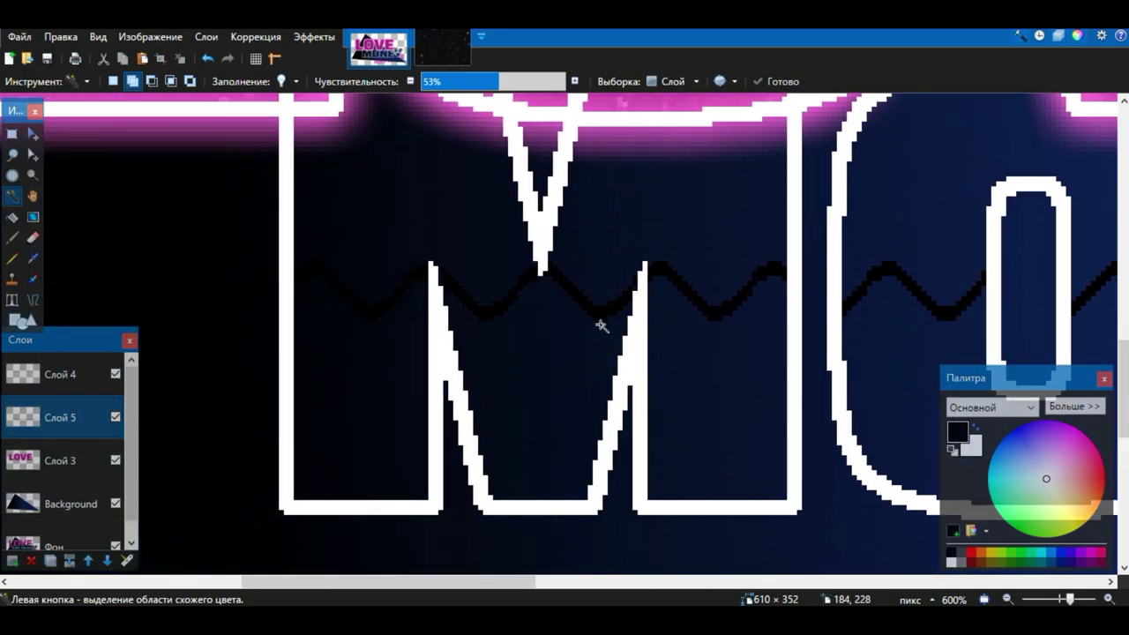
{"action": "left_click", "coordinate": [394, 341]}
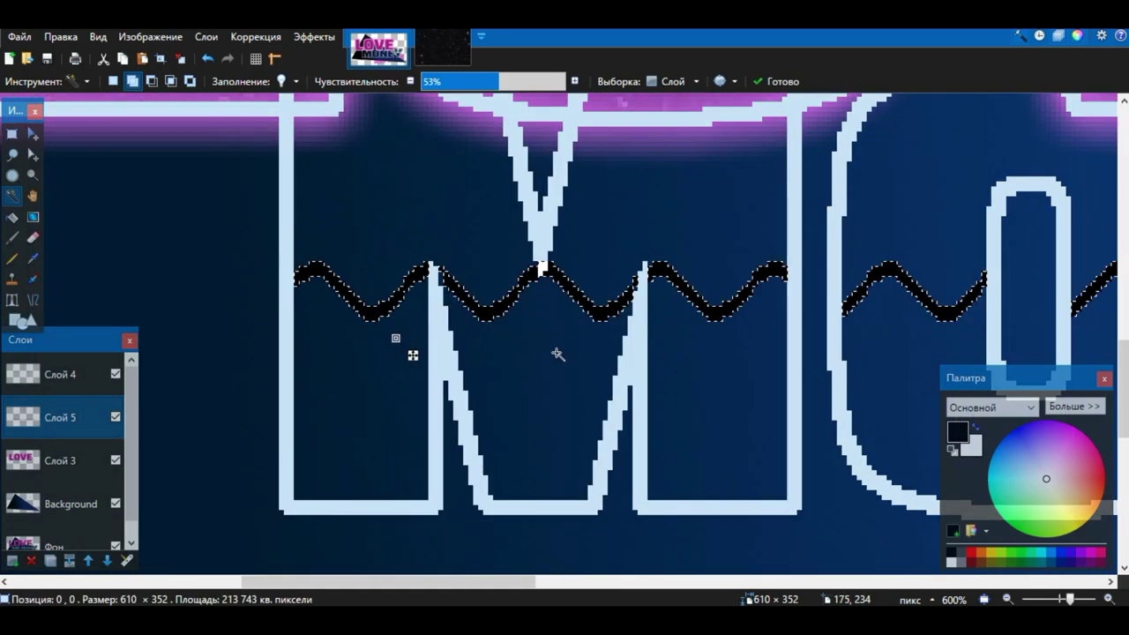
{"action": "key", "text": "ctrl+d"}
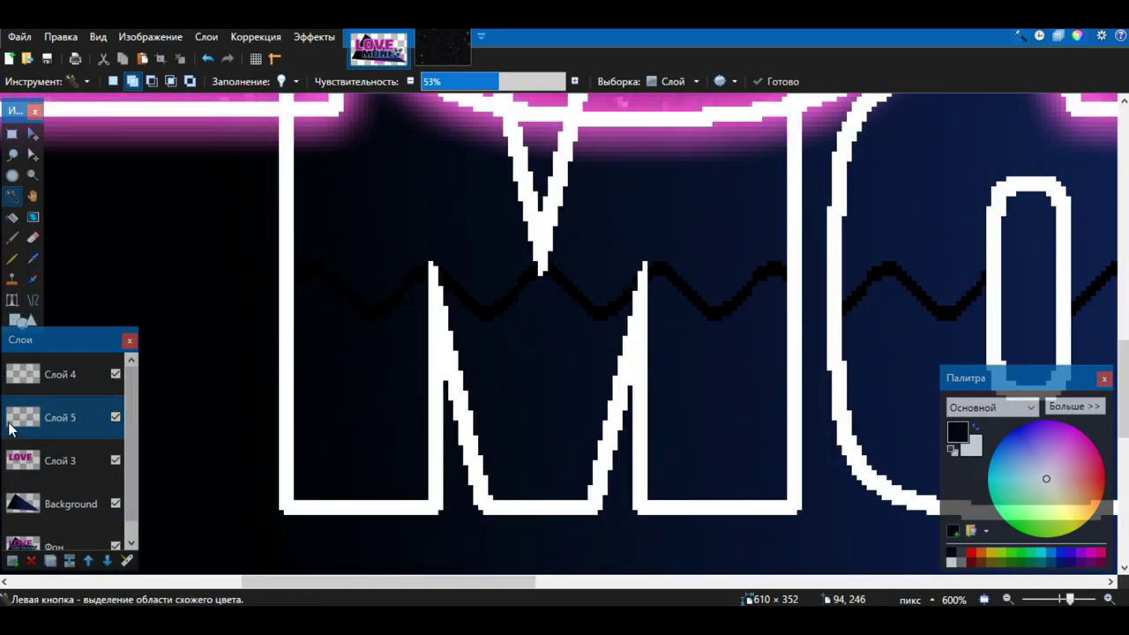
Step: Duplicate the MONEY outline layer Слой 4 and merge the copy down into the zigzag layer Слой 5
{"action": "left_click", "coordinate": [60, 374]}
{"action": "left_click", "coordinate": [50, 560]}
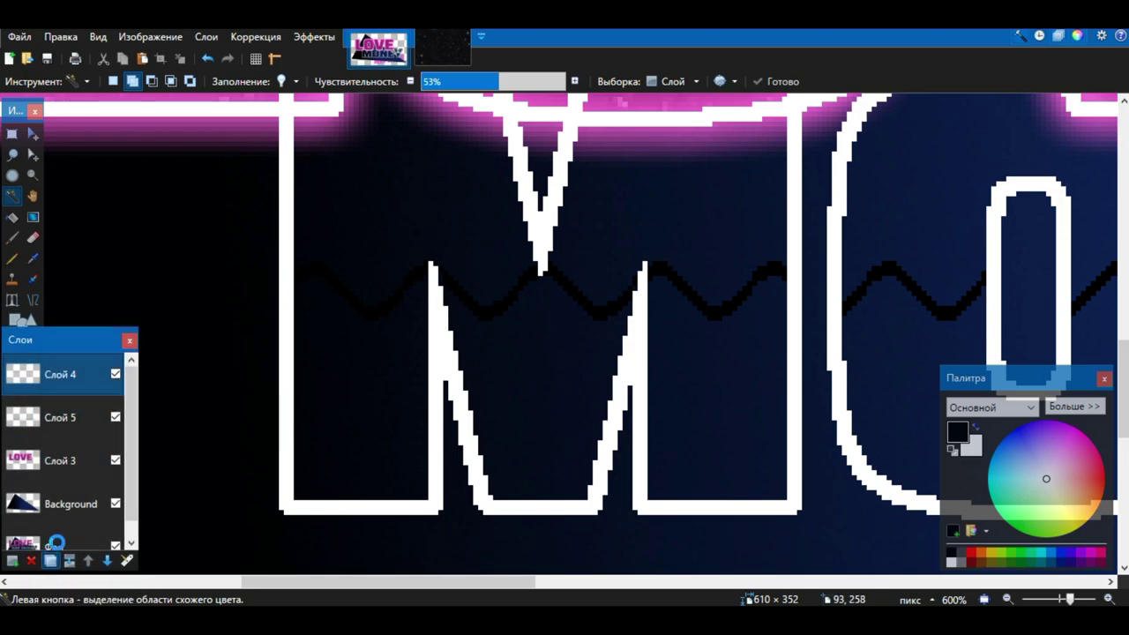
{"action": "left_click", "coordinate": [56, 432]}
{"action": "left_click", "coordinate": [69, 561]}
{"action": "left_click", "coordinate": [394, 354]}
{"action": "left_click", "coordinate": [538, 388]}
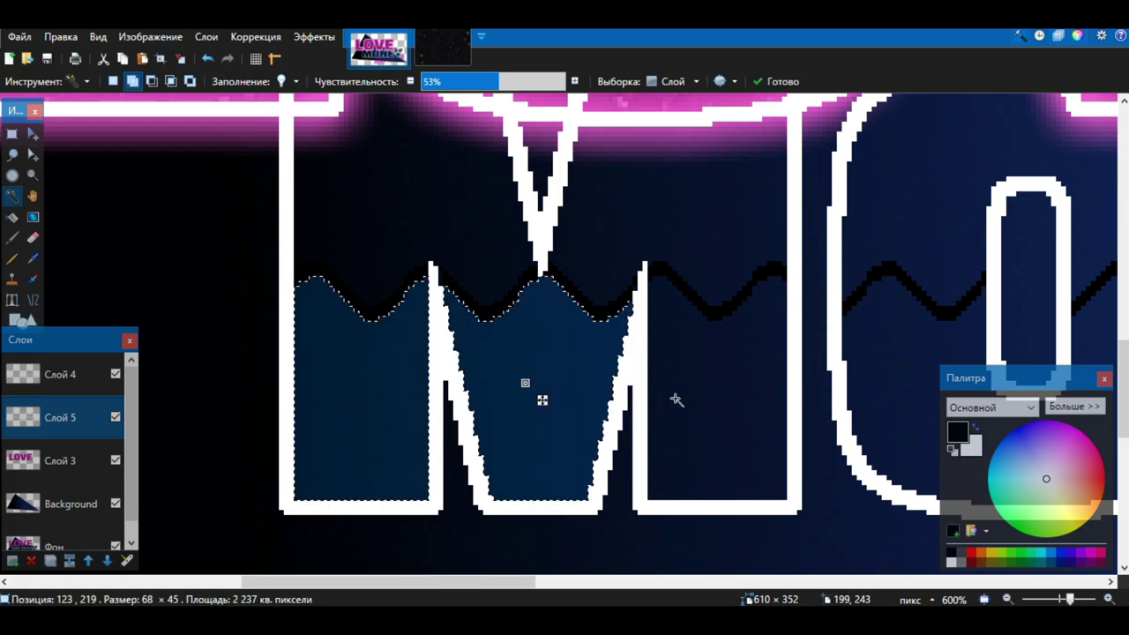
{"action": "left_click", "coordinate": [676, 398]}
{"action": "scroll", "coordinate": [676, 397], "scroll_direction": "right", "scroll_amount": 5}
{"action": "left_click", "coordinate": [653, 432]}
{"action": "scroll", "coordinate": [653, 432], "scroll_direction": "right", "scroll_amount": 2}
{"action": "left_click", "coordinate": [713, 408]}
{"action": "scroll", "coordinate": [785, 411], "scroll_direction": "right", "scroll_amount": 5}
{"action": "left_click", "coordinate": [632, 415]}
{"action": "scroll", "coordinate": [676, 396], "scroll_direction": "down", "scroll_amount": 4}
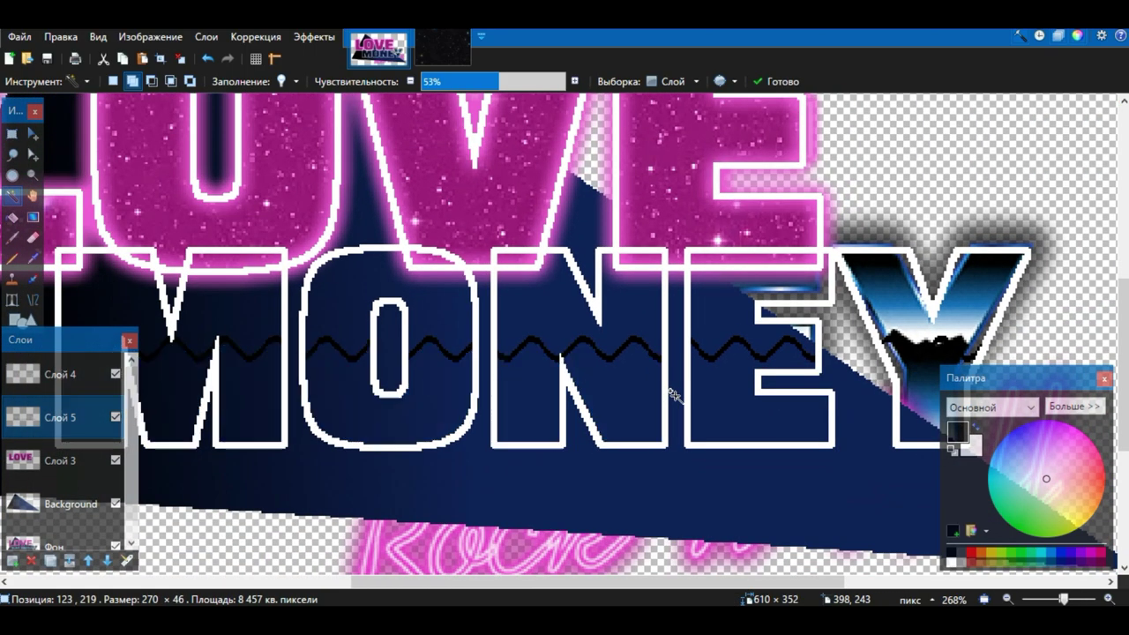
Step: Select the zigzag line with the Magic Wand, fill it with bright green 00FF00, and clear the selection
{"action": "left_click", "coordinate": [250, 356]}
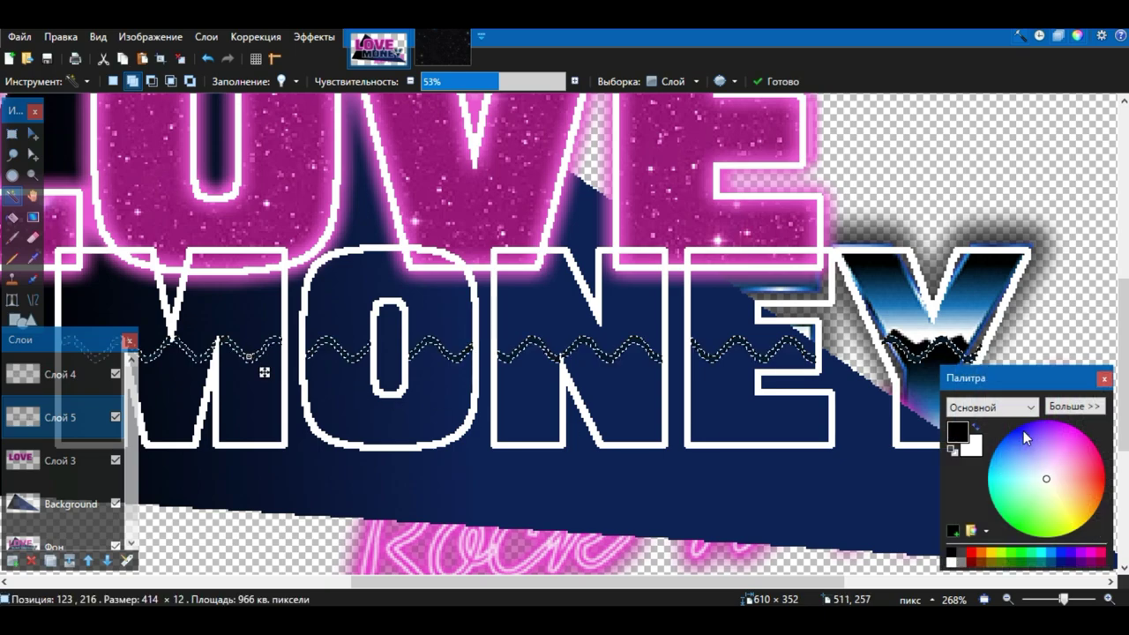
{"action": "left_click", "coordinate": [1074, 406]}
{"action": "left_click_drag", "start_coordinate": [1027, 399], "coordinate": [1059, 399]}
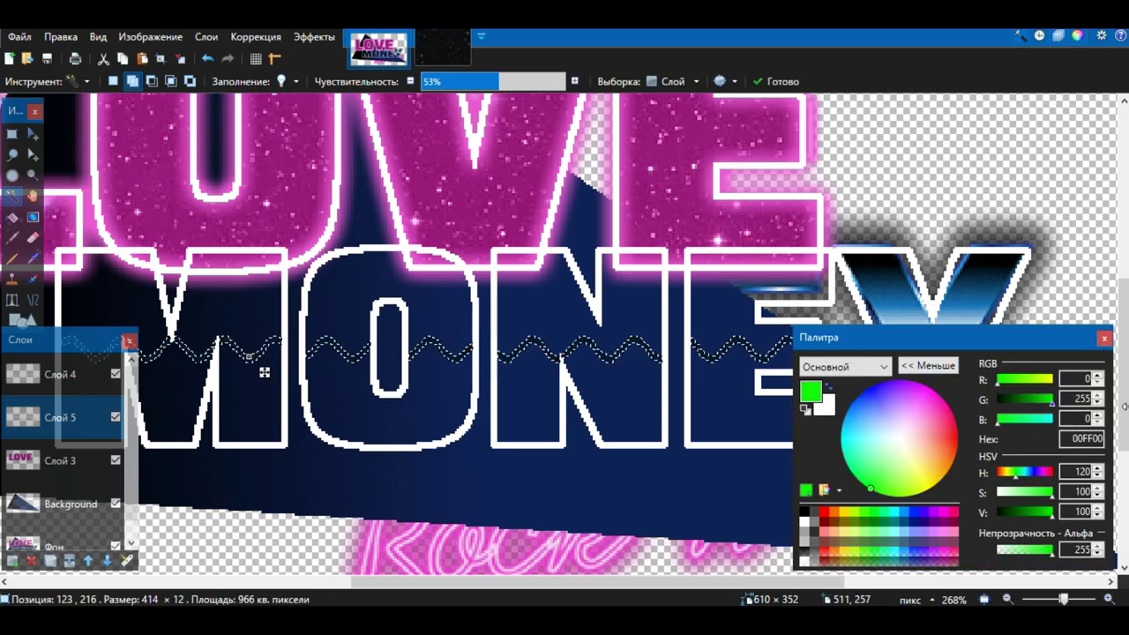
{"action": "left_click", "coordinate": [928, 365]}
{"action": "scroll", "coordinate": [757, 371], "scroll_direction": "down", "scroll_amount": 2}
{"action": "key", "text": "BackSpace"}
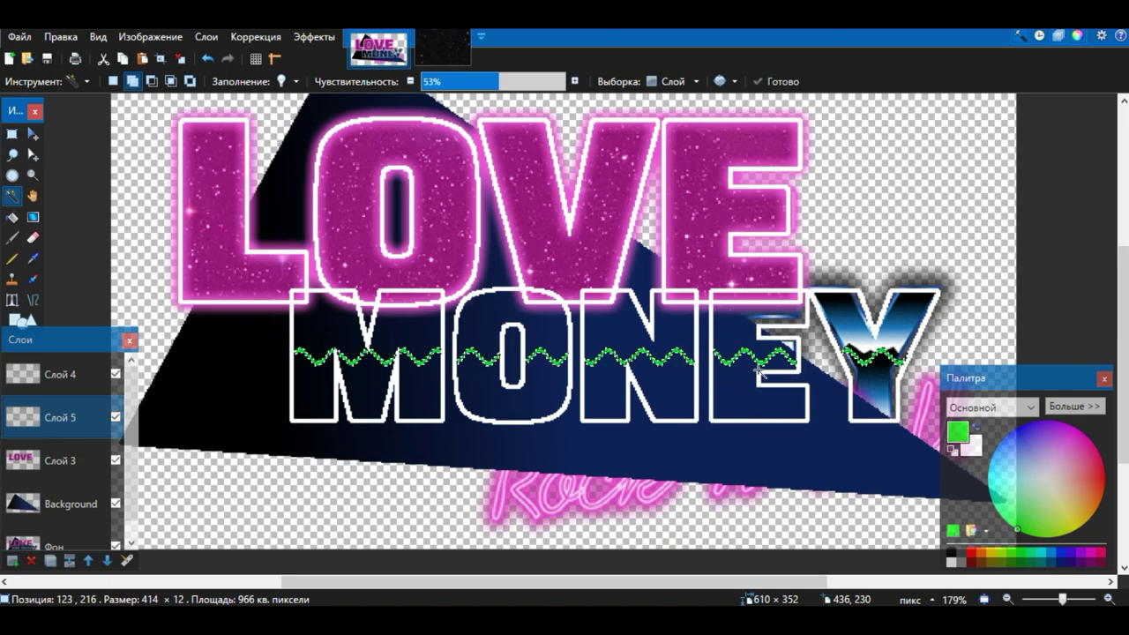
{"action": "key", "text": "ctrl+d"}
Step: Select the areas below the green zigzag line in every MONEY letter by adding them with the Magic Wand
{"action": "left_click", "coordinate": [373, 388]}
{"action": "key", "text": "ctrl+d"}
{"action": "left_click", "coordinate": [375, 392]}
{"action": "left_click", "coordinate": [413, 386]}
{"action": "left_click", "coordinate": [490, 404]}
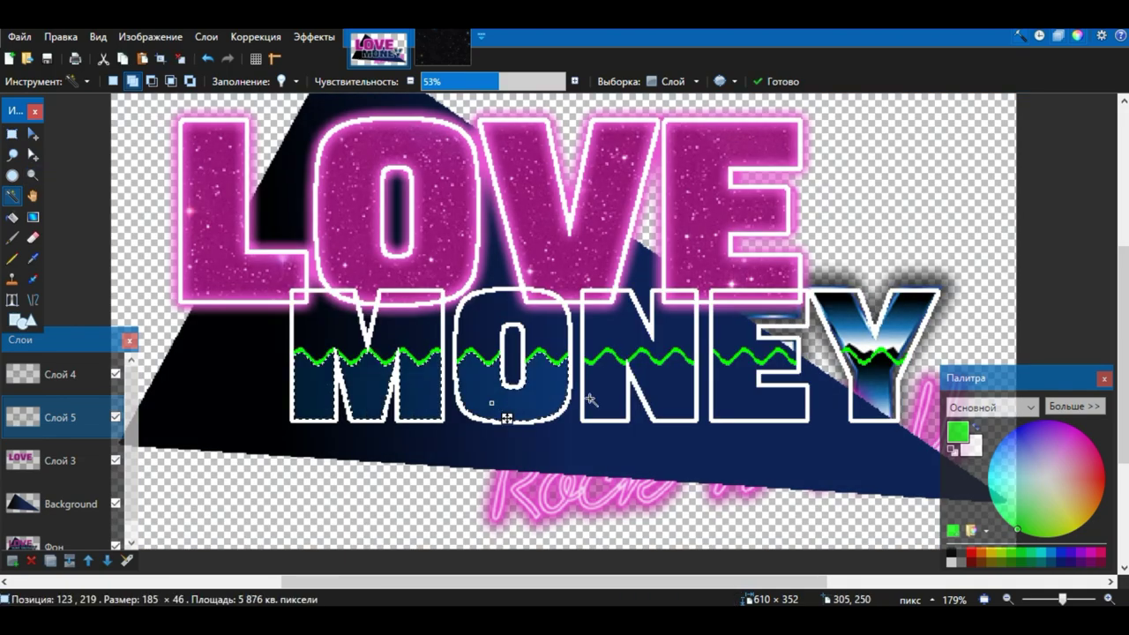
{"action": "left_click", "coordinate": [609, 401]}
{"action": "left_click", "coordinate": [662, 399]}
{"action": "left_click", "coordinate": [741, 397]}
{"action": "left_click", "coordinate": [863, 386]}
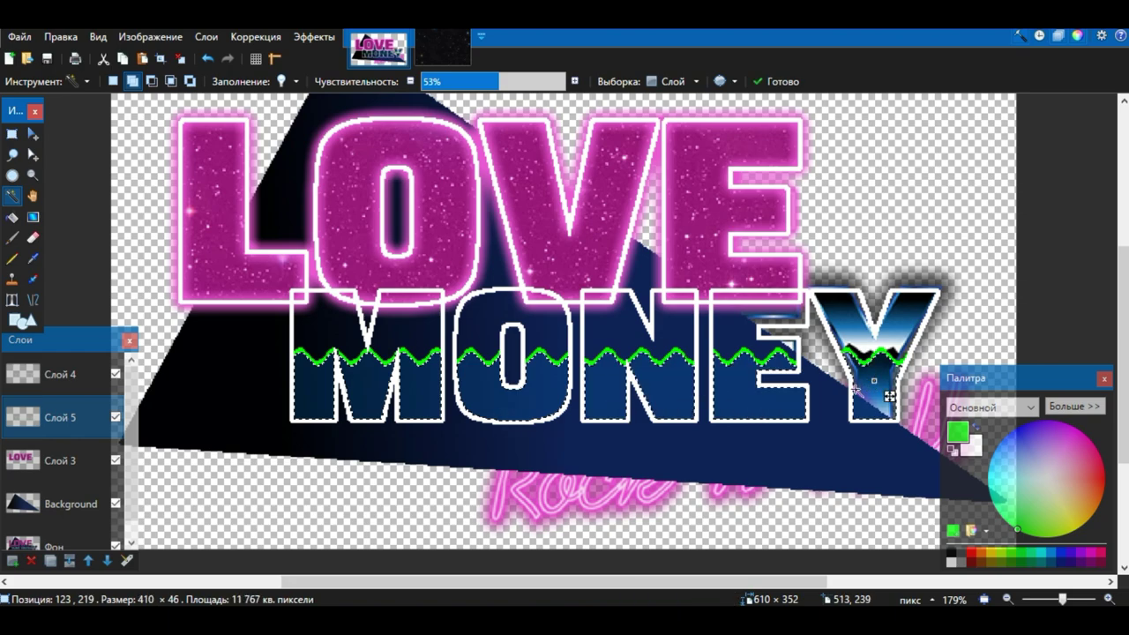
Step: Fill the selected lower letter parts with a vertical black-to-white linear gradient about 69 px long, keeping the selection active
{"action": "left_click", "coordinate": [951, 553]}
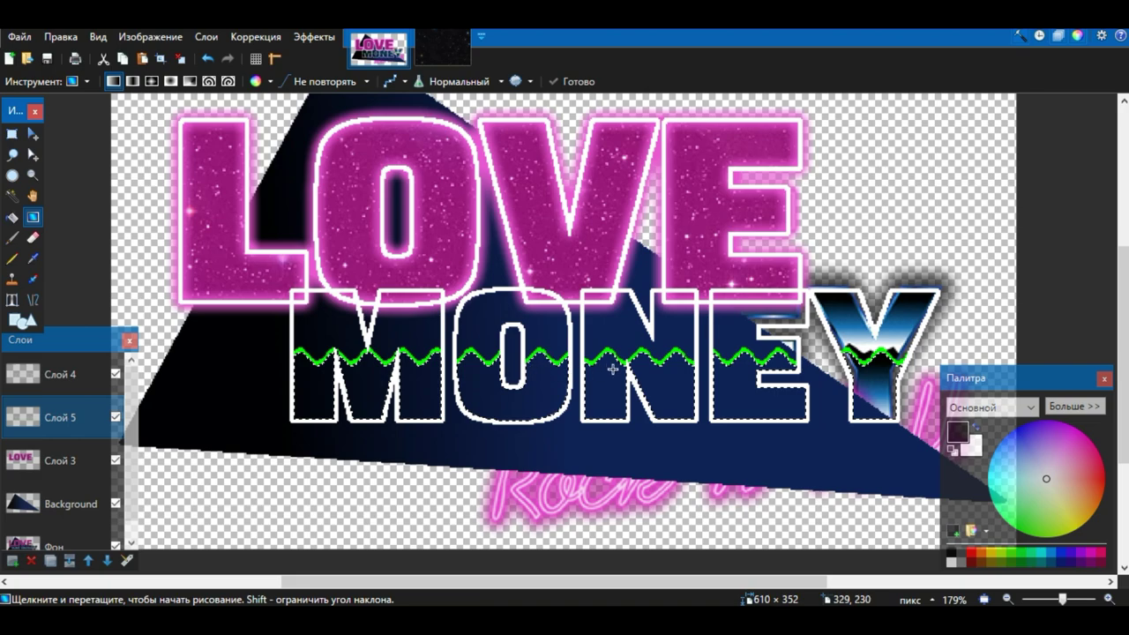
{"action": "left_click_drag", "start_coordinate": [639, 354], "coordinate": [639, 457]}
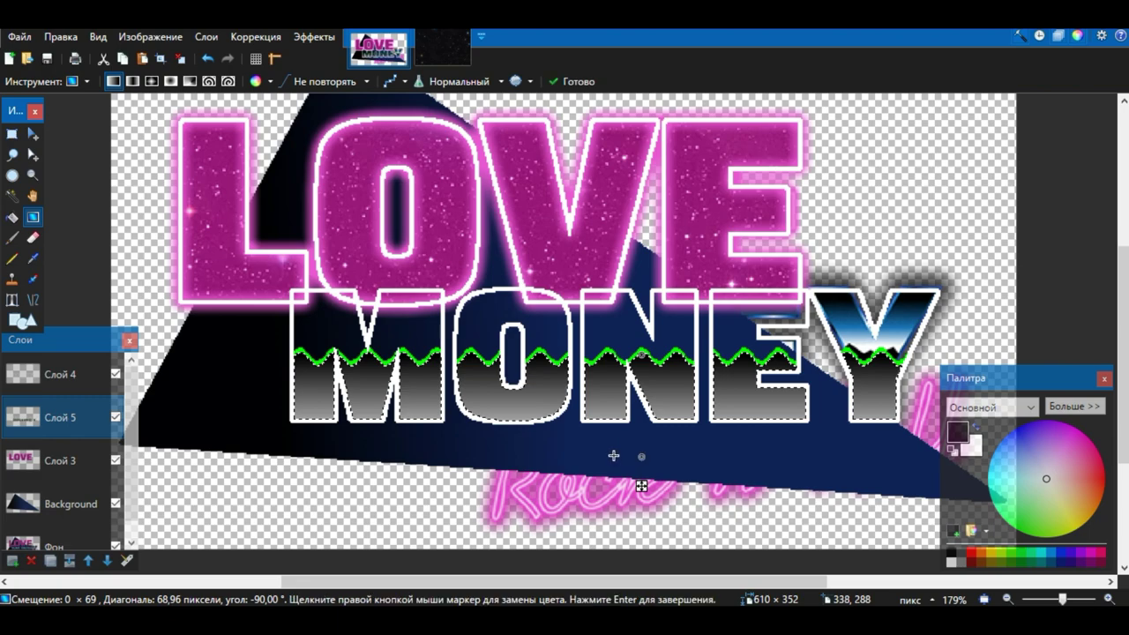
{"action": "key", "text": "ctrl+d"}
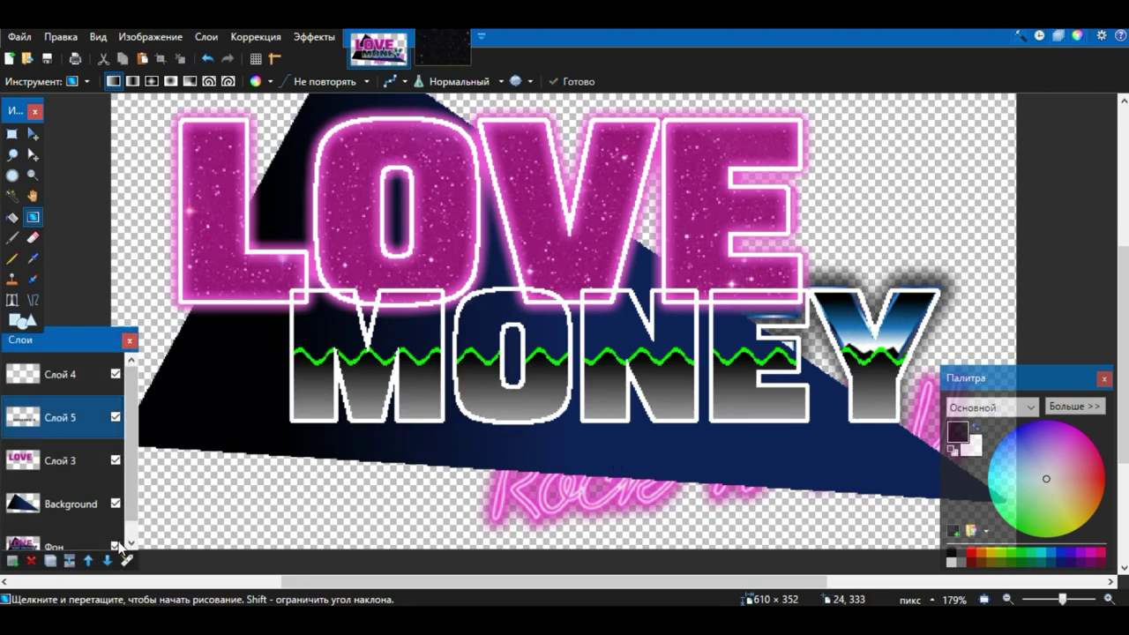
{"action": "key", "text": "ctrl+z"}
Step: Bring the Фон layer to the front, sample the blue from its MONEY letters as primary colour, and return it to the back
{"action": "left_click_drag", "start_coordinate": [48, 540], "coordinate": [86, 378]}
{"action": "left_click", "coordinate": [33, 259]}
{"action": "scroll", "coordinate": [505, 419], "scroll_direction": "up", "scroll_amount": 8}
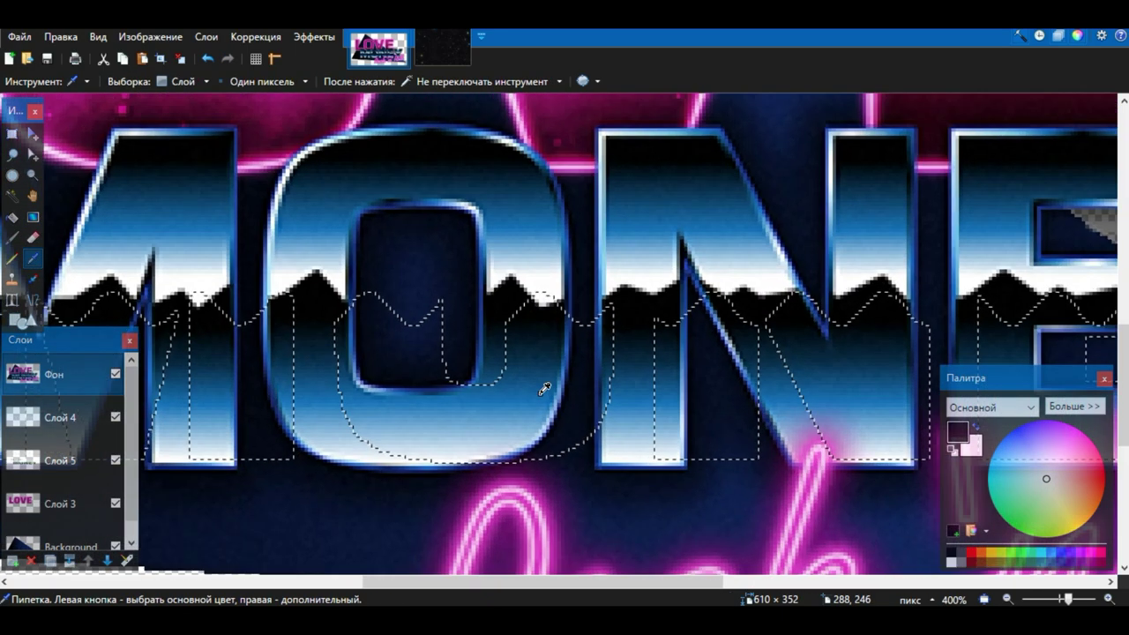
{"action": "left_click", "coordinate": [453, 403]}
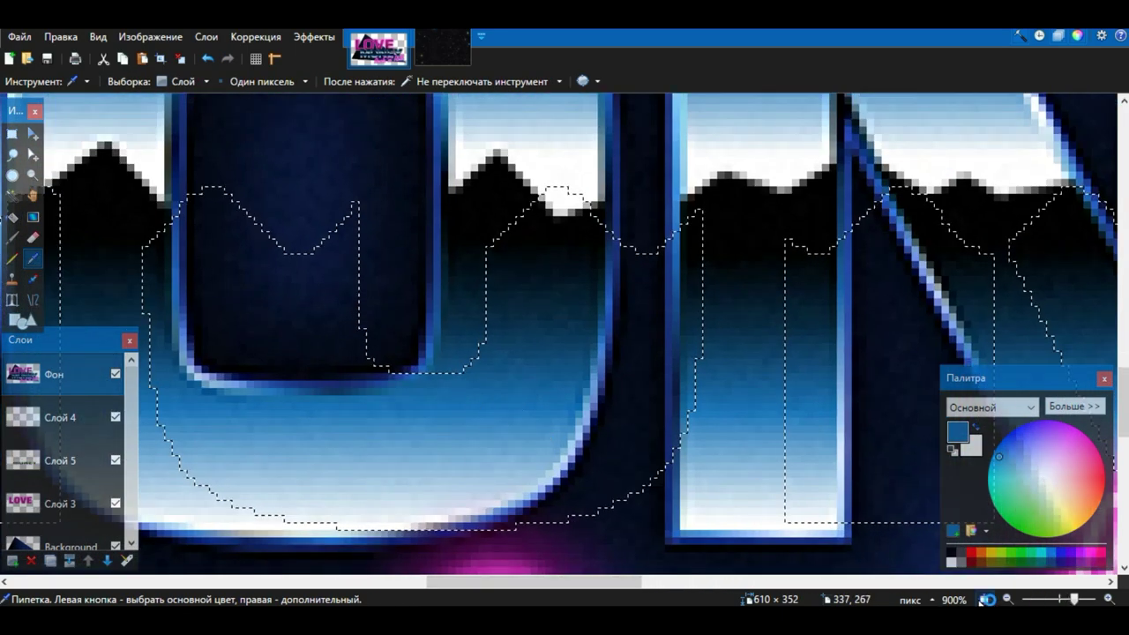
{"action": "key", "text": "ctrl+0"}
{"action": "left_click_drag", "start_coordinate": [53, 388], "coordinate": [53, 556]}
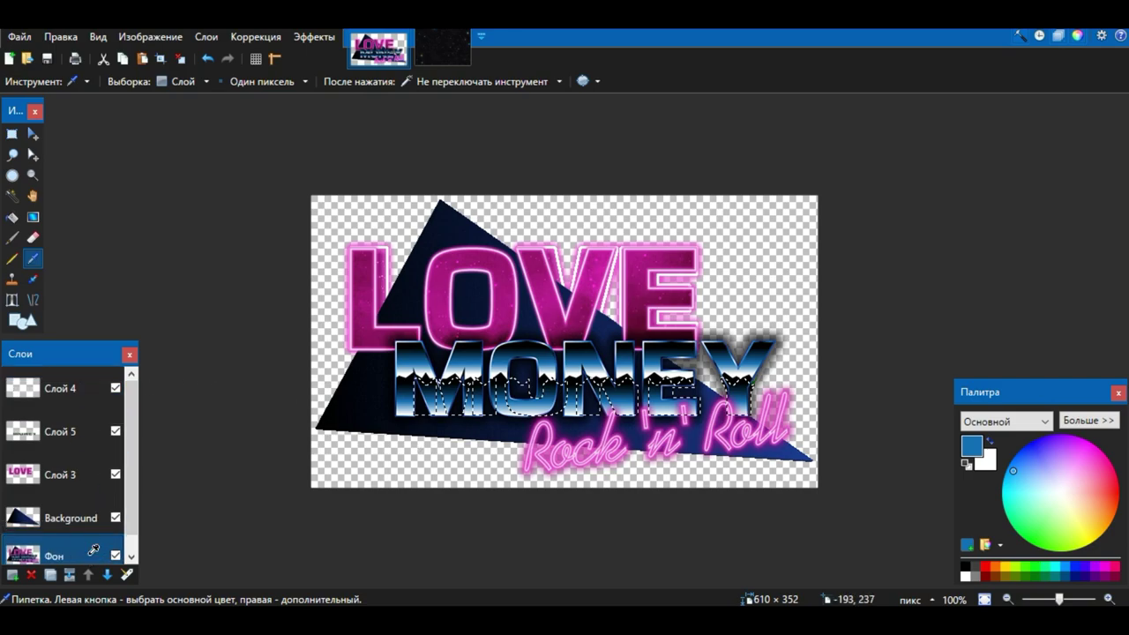
Step: Add a new layer directly above Слой 5 and below the MONEY outline layer Слой 4
{"action": "scroll", "coordinate": [591, 402], "scroll_direction": "up", "scroll_amount": 3}
{"action": "scroll", "coordinate": [68, 412], "scroll_direction": "up", "scroll_amount": 1}
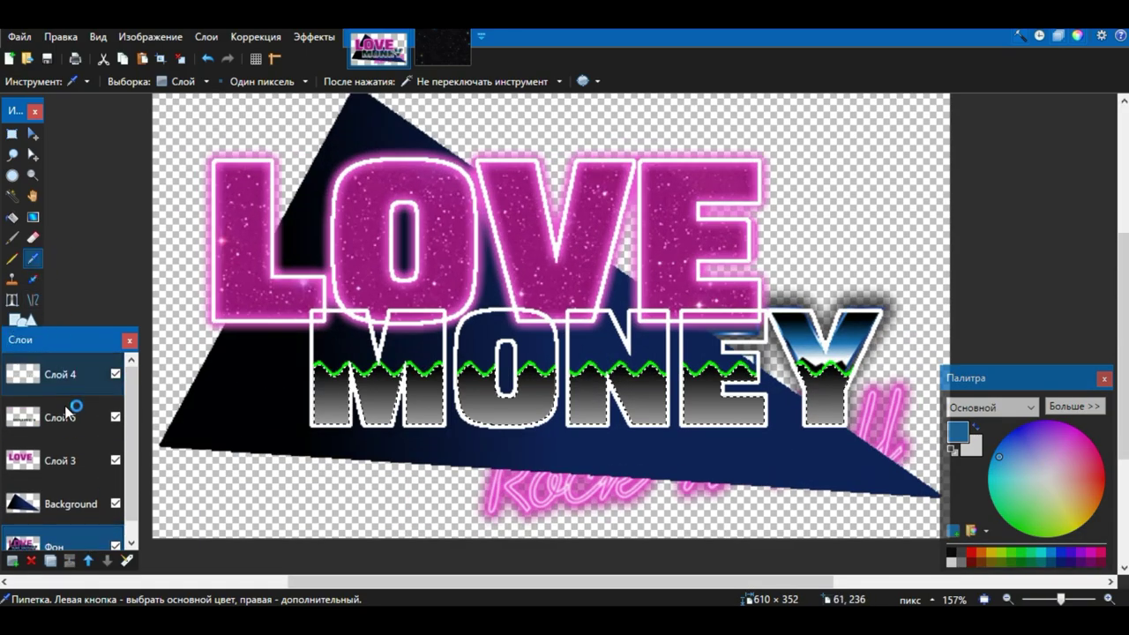
{"action": "left_click", "coordinate": [73, 387]}
{"action": "left_click", "coordinate": [68, 434]}
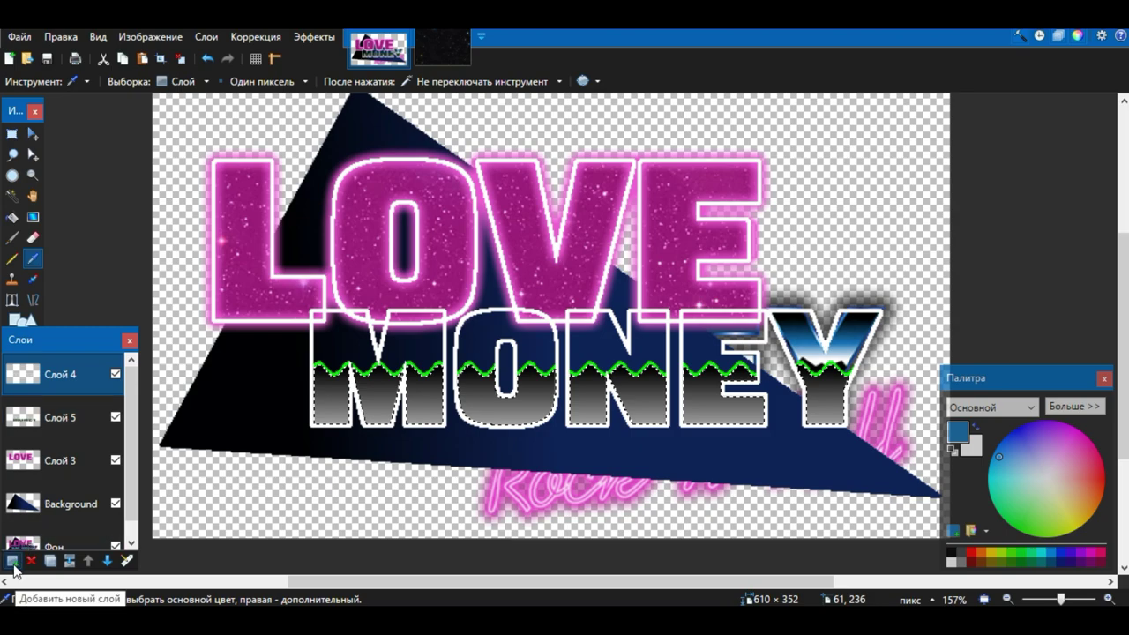
{"action": "key", "text": "ctrl+shift+n"}
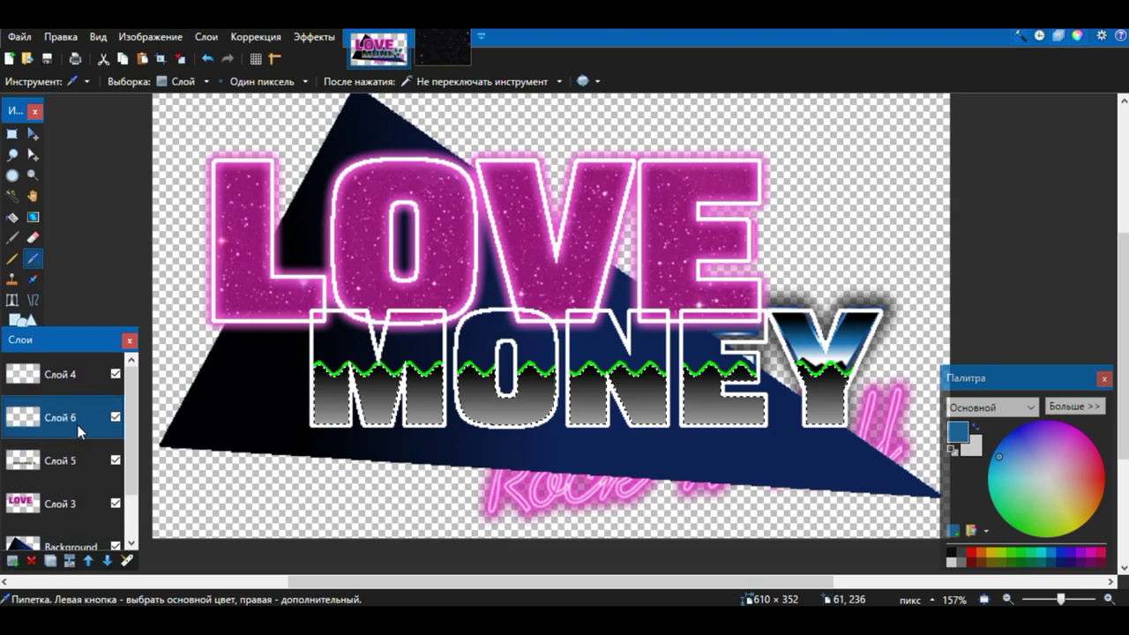
Step: Fill the selected lower letter parts on Слой 6 with a vertical blue-to-white linear gradient about 27 px long
{"action": "left_click", "coordinate": [32, 216]}
{"action": "scroll", "coordinate": [649, 357], "scroll_direction": "up", "scroll_amount": 2}
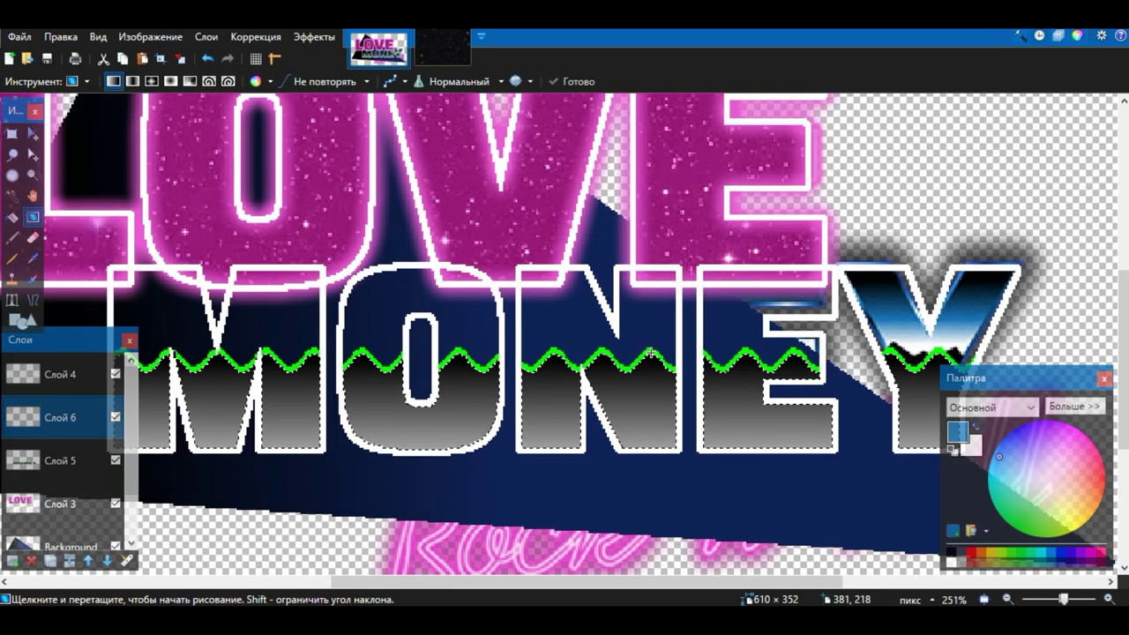
{"action": "left_click_drag", "start_coordinate": [650, 353], "coordinate": [650, 468]}
{"action": "left_click_drag", "start_coordinate": [650, 469], "coordinate": [650, 469]}
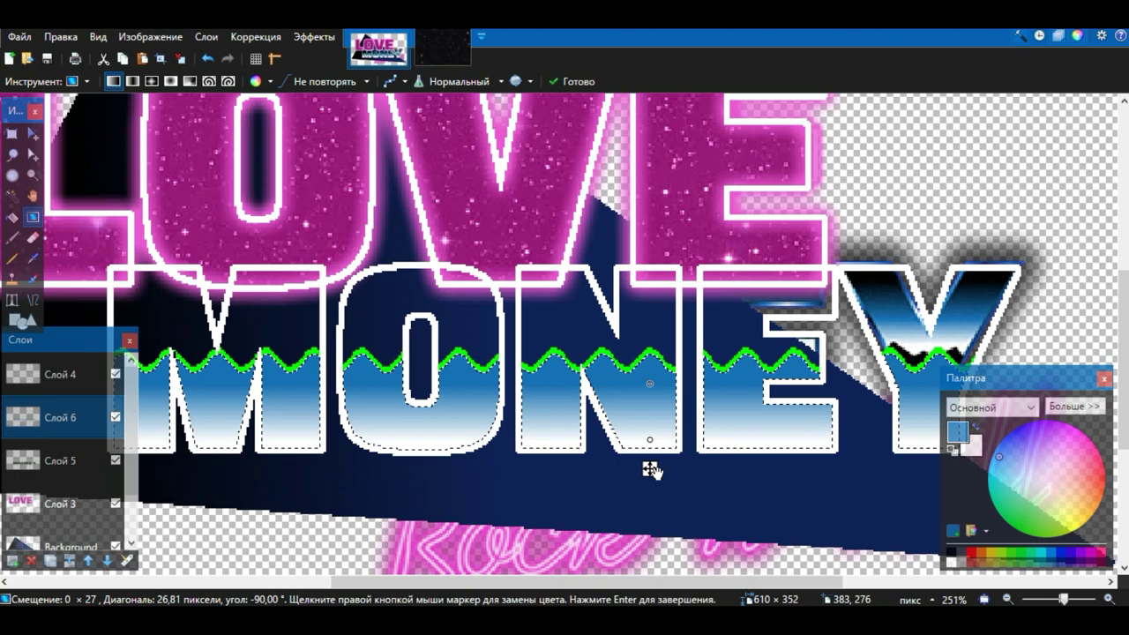
Step: Set the blend mode of Слой 6 to Осветление основы (Color Dodge)
{"action": "double_click", "coordinate": [87, 425]}
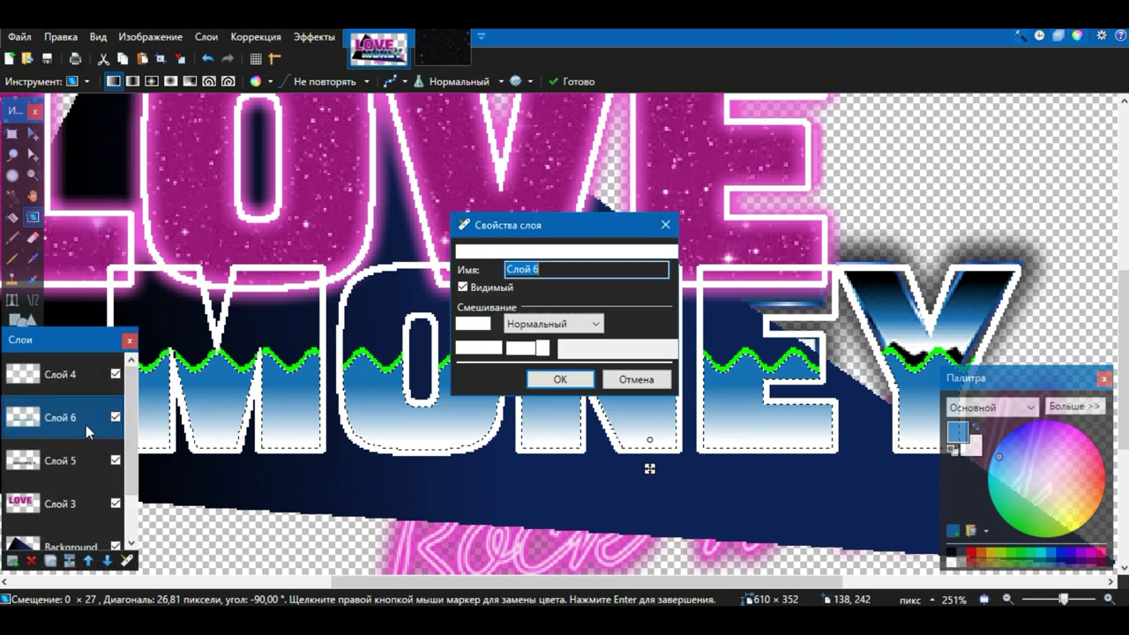
{"action": "left_click_drag", "start_coordinate": [577, 231], "coordinate": [807, 109]}
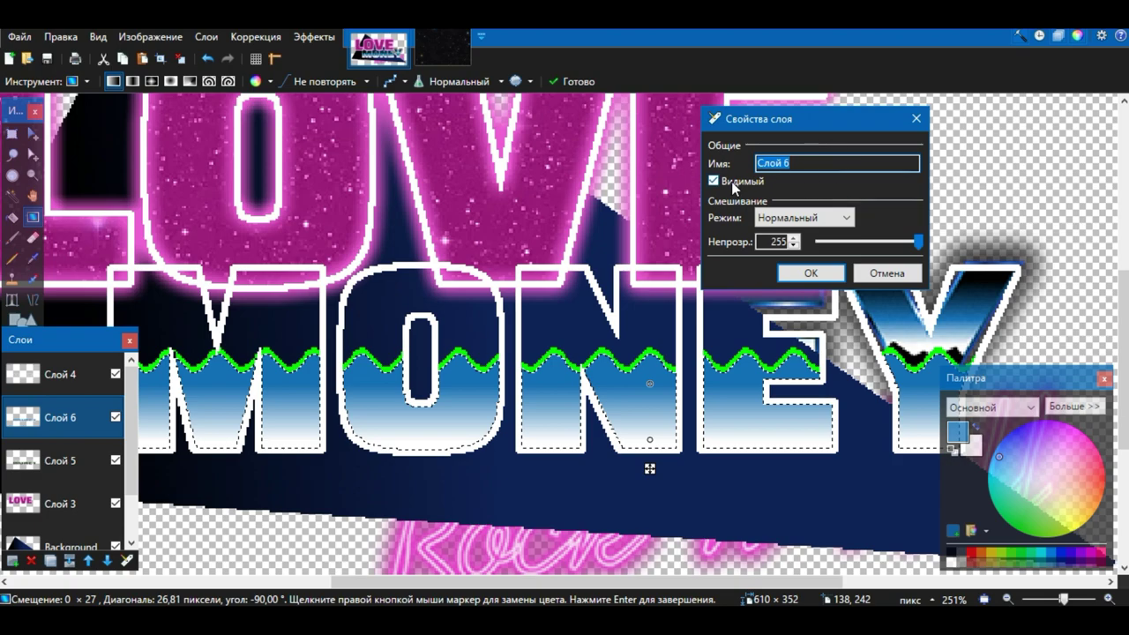
{"action": "left_click", "coordinate": [804, 217]}
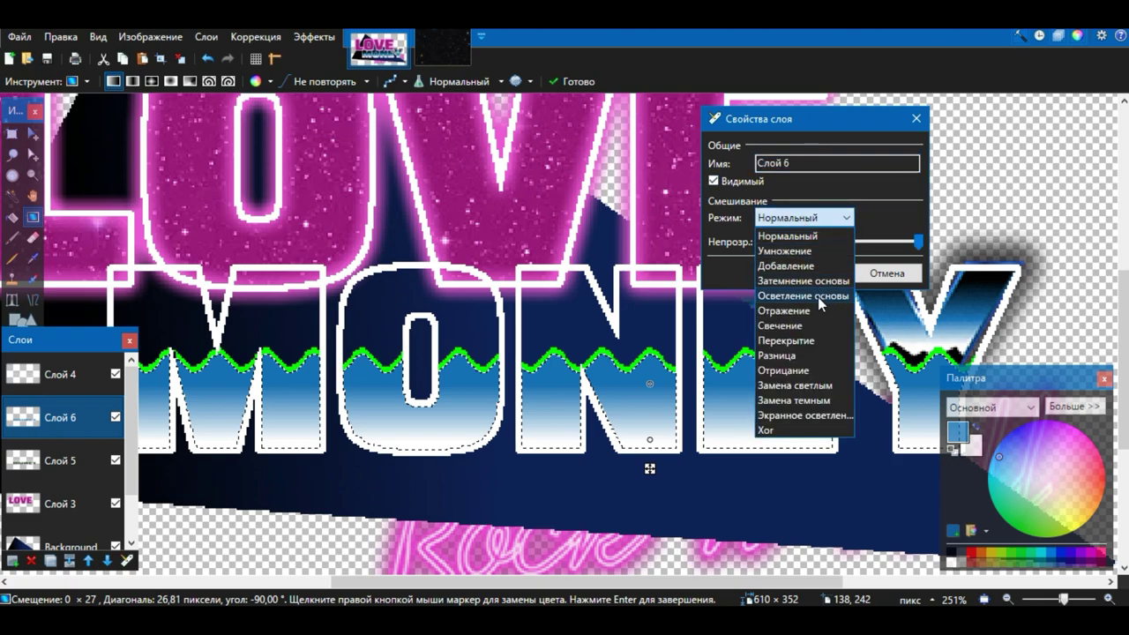
{"action": "left_click", "coordinate": [818, 295]}
{"action": "left_click", "coordinate": [813, 273]}
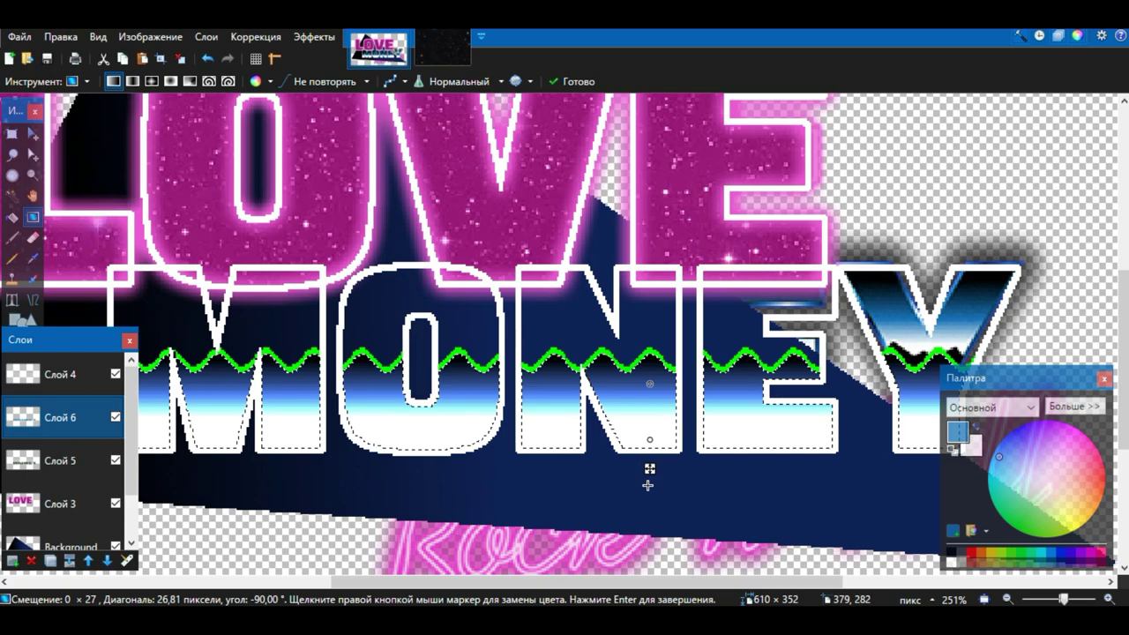
Step: Shift the blue-to-white gradient slightly downward in the lower letter parts, finish it and clear the selection
{"action": "left_click_drag", "start_coordinate": [649, 469], "coordinate": [644, 490]}
{"action": "key", "text": "Return"}
{"action": "scroll", "coordinate": [650, 481], "scroll_direction": "down", "scroll_amount": 3}
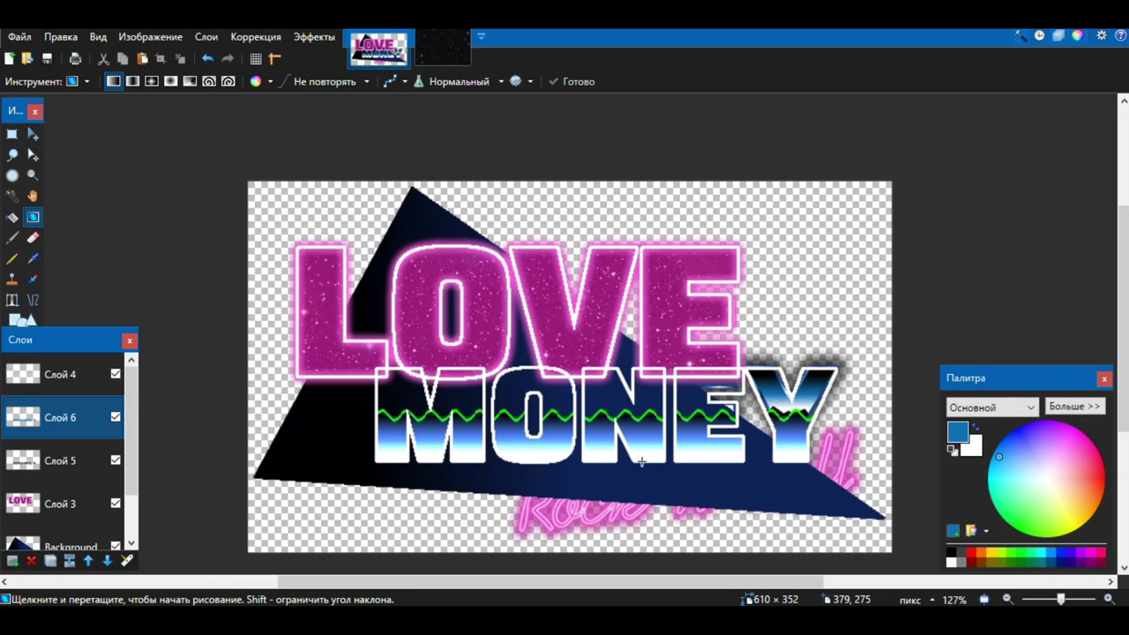
{"action": "scroll", "coordinate": [469, 405], "scroll_direction": "up", "scroll_amount": 2}
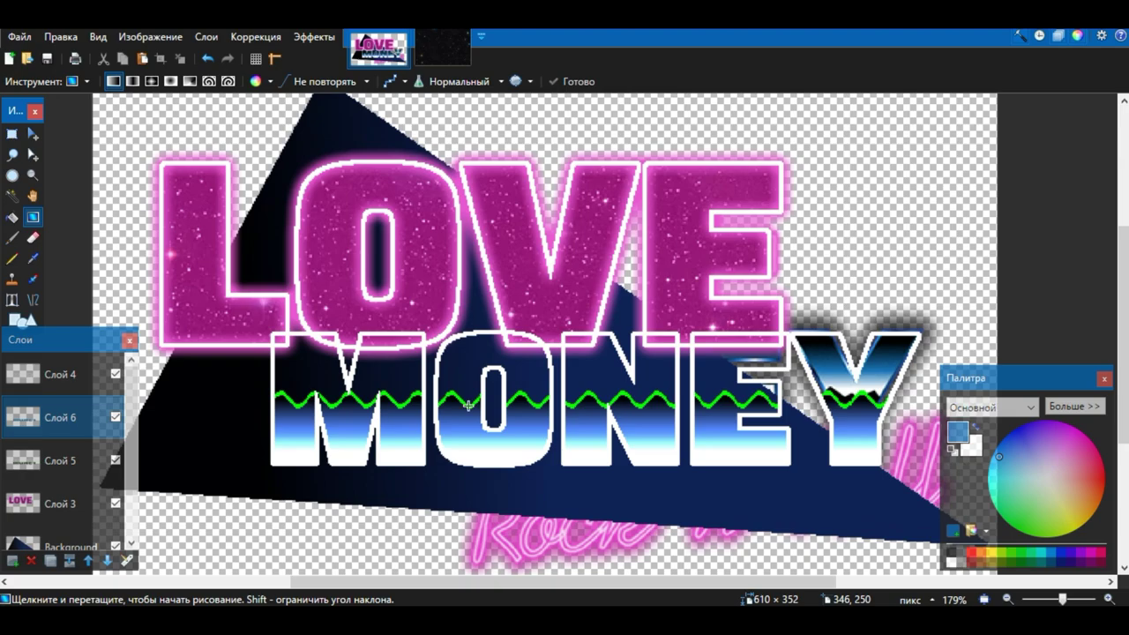
Step: Select the green zigzag line across MONEY on Слой 5 with the Magic Wand and delete it
{"action": "left_click", "coordinate": [13, 195]}
{"action": "scroll", "coordinate": [366, 388], "scroll_direction": "up", "scroll_amount": 3}
{"action": "left_click", "coordinate": [368, 388]}
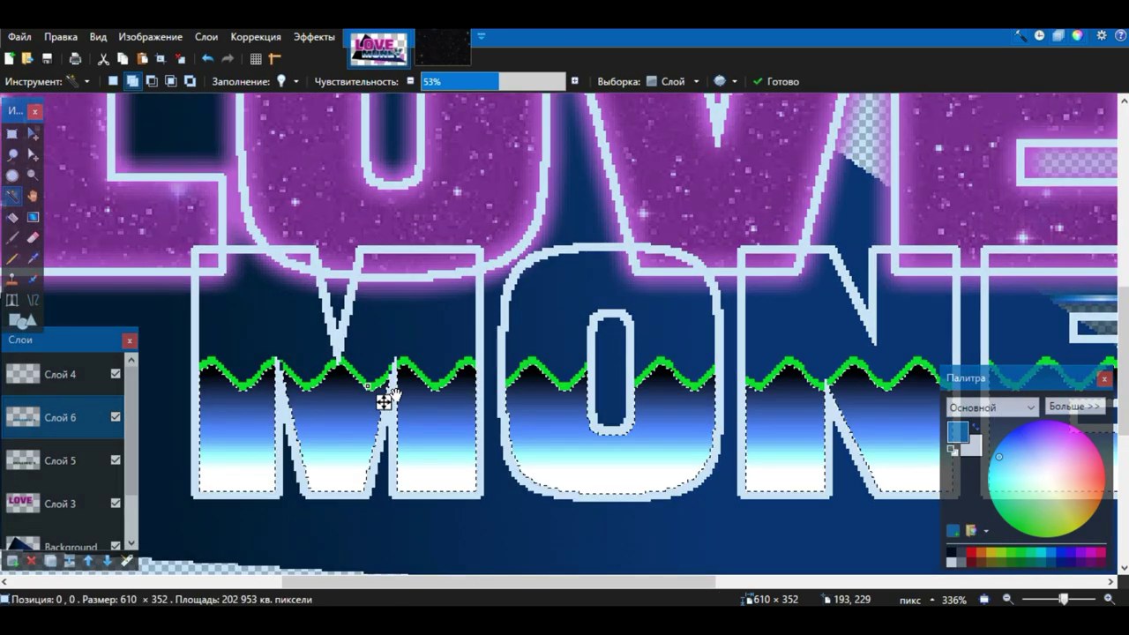
{"action": "scroll", "coordinate": [366, 392], "scroll_direction": "up", "scroll_amount": 4}
{"action": "scroll", "coordinate": [368, 388], "scroll_direction": "down", "scroll_amount": 4}
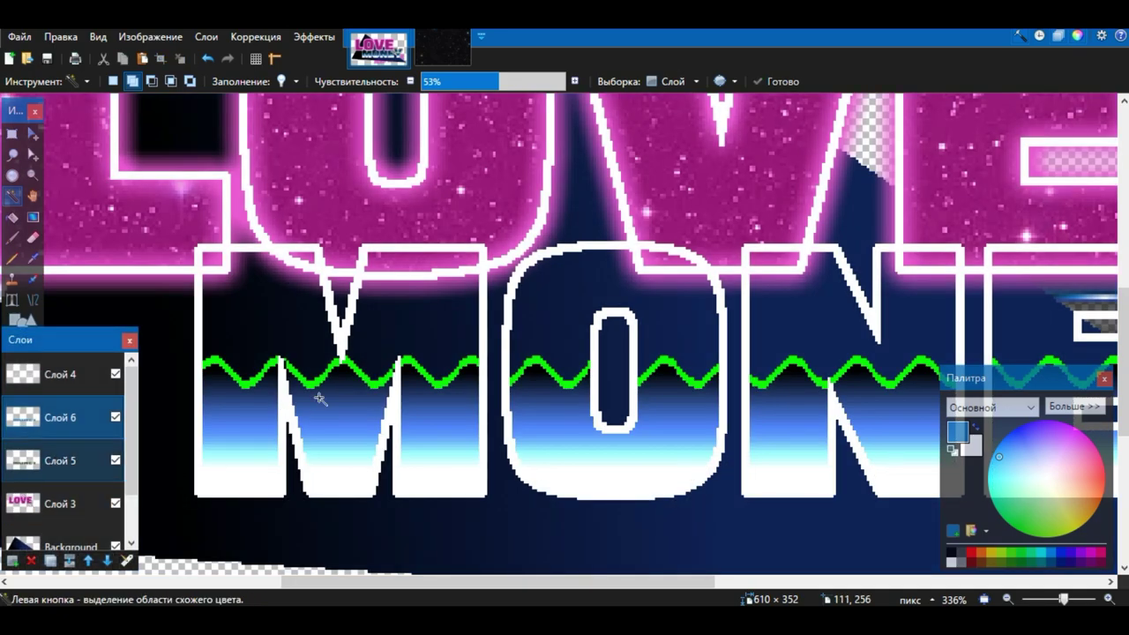
{"action": "left_click", "coordinate": [375, 385]}
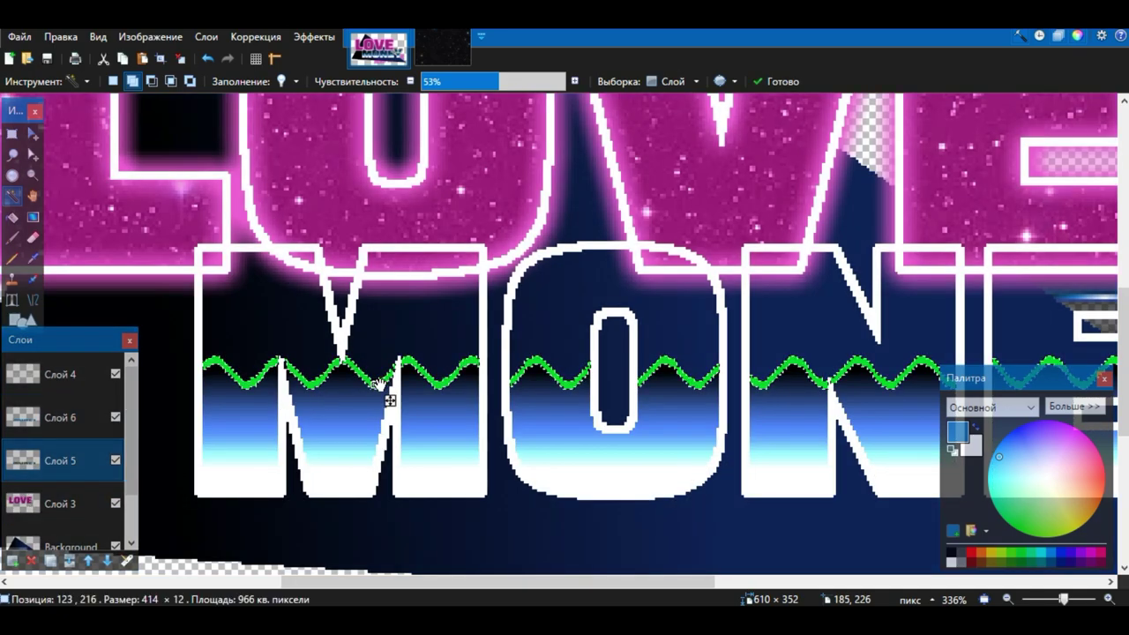
{"action": "scroll", "coordinate": [375, 386], "scroll_direction": "up", "scroll_amount": 4}
{"action": "key", "text": "Delete"}
{"action": "scroll", "coordinate": [377, 385], "scroll_direction": "down", "scroll_amount": 4}
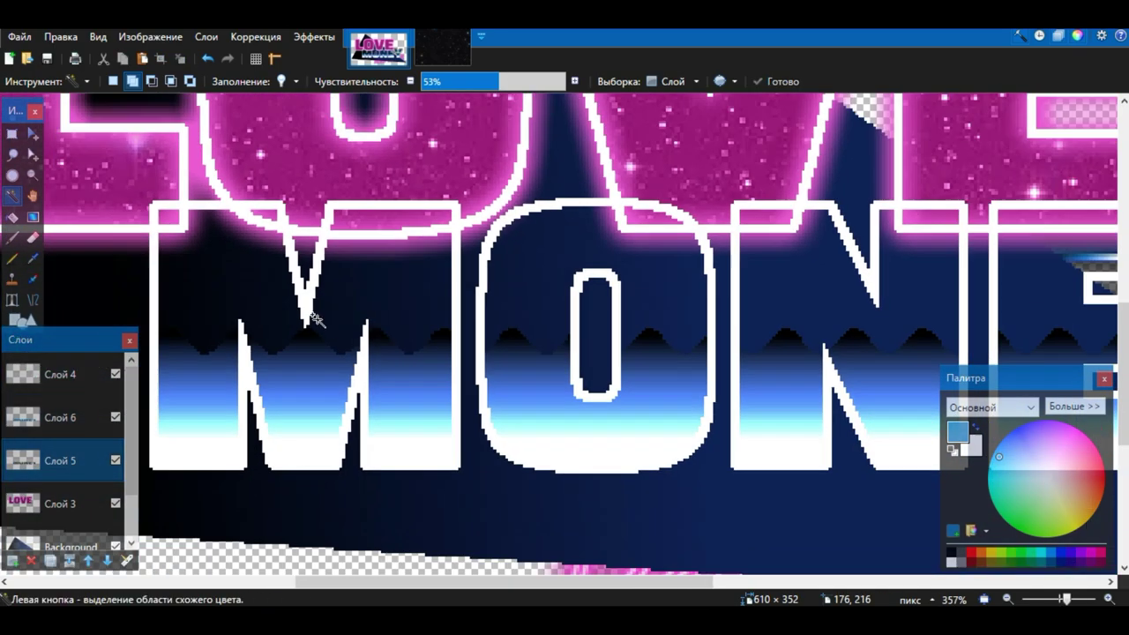
Step: Select the empty upper parts of all five MONEY letters on Слой 5 with the Magic Wand
{"action": "left_click", "coordinate": [258, 293]}
{"action": "left_click", "coordinate": [392, 269]}
{"action": "left_click", "coordinate": [564, 275]}
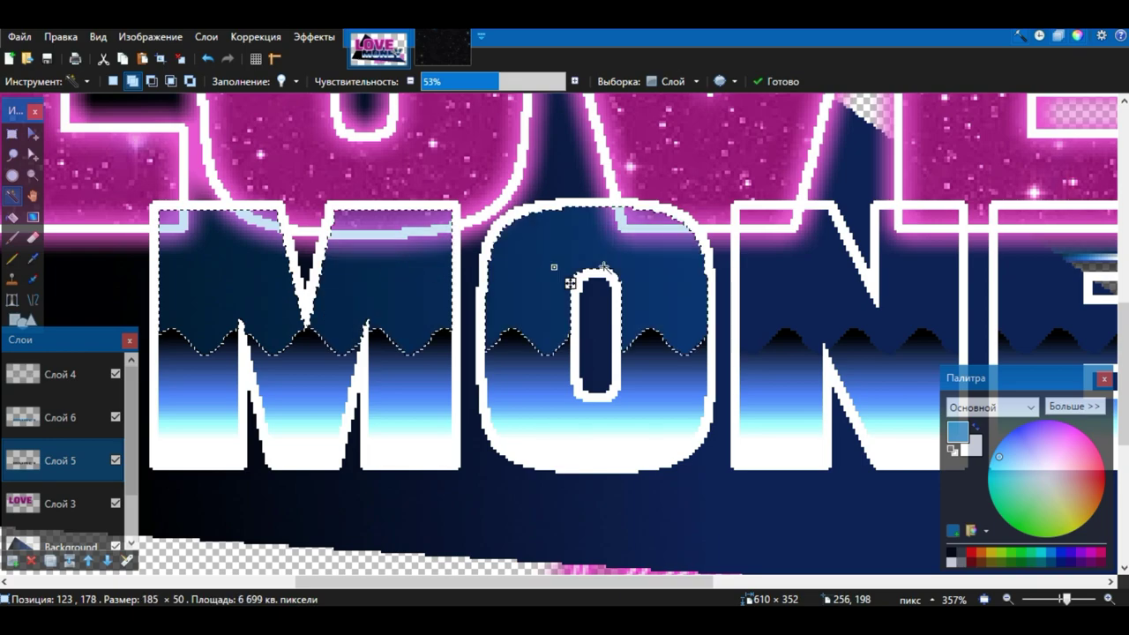
{"action": "left_click", "coordinate": [844, 285]}
{"action": "scroll", "coordinate": [793, 300], "scroll_direction": "right", "scroll_amount": 3}
{"action": "left_click", "coordinate": [729, 325]}
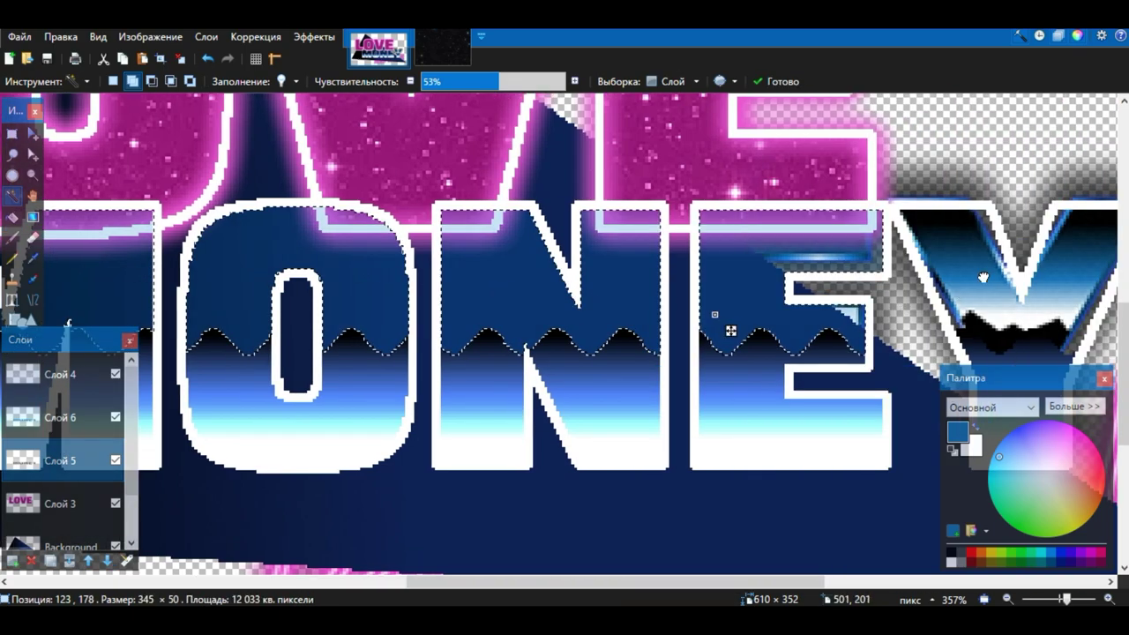
{"action": "left_click", "coordinate": [988, 282]}
{"action": "scroll", "coordinate": [988, 282], "scroll_direction": "down", "scroll_amount": 3}
{"action": "scroll", "coordinate": [865, 310], "scroll_direction": "up", "scroll_amount": 1}
Step: Fill the selected upper letter parts with a vertical black-to-white linear gradient about 43 px long, keeping the selection active
{"action": "left_click", "coordinate": [952, 553]}
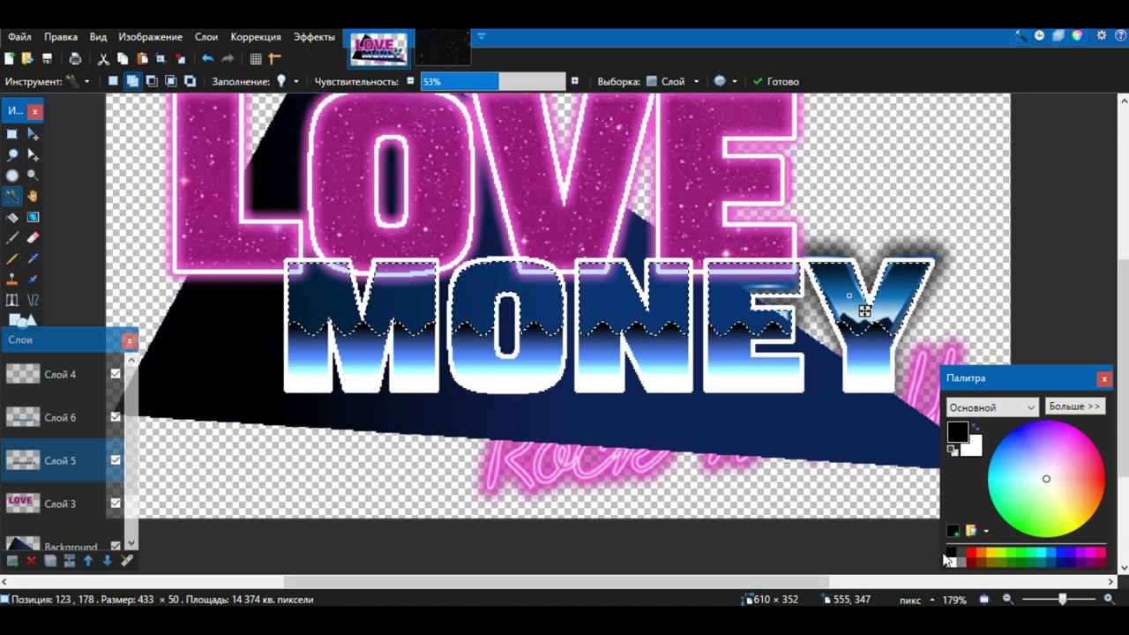
{"action": "left_click", "coordinate": [32, 217]}
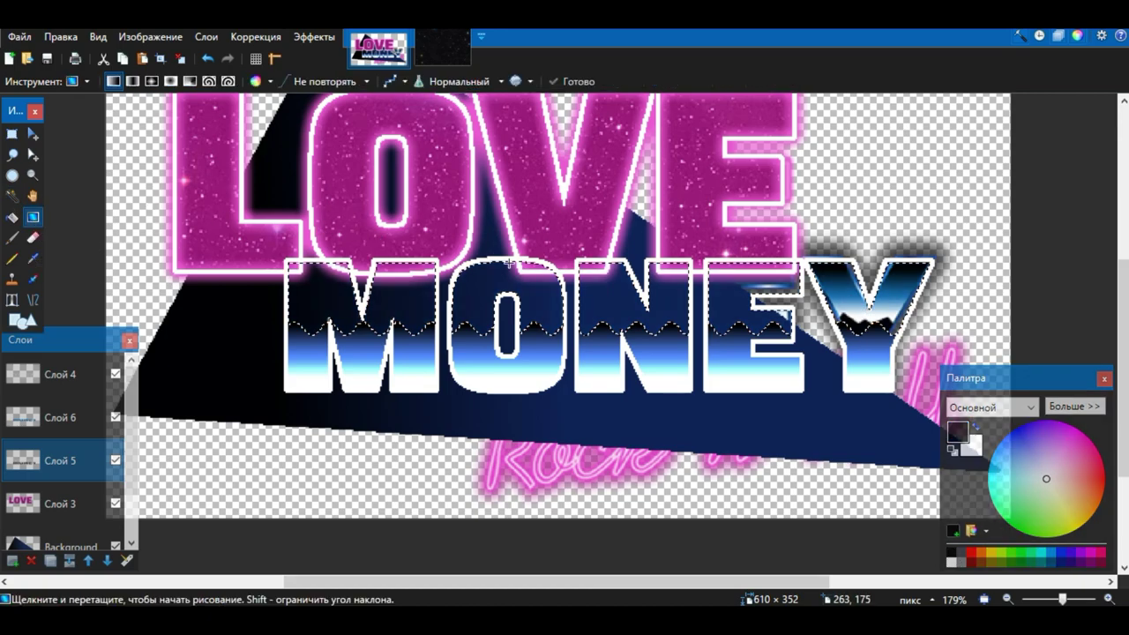
{"action": "scroll", "coordinate": [498, 260], "scroll_direction": "up", "scroll_amount": 5}
{"action": "left_click_drag", "start_coordinate": [495, 258], "coordinate": [488, 457]}
{"action": "scroll", "coordinate": [487, 388], "scroll_direction": "down", "scroll_amount": 4}
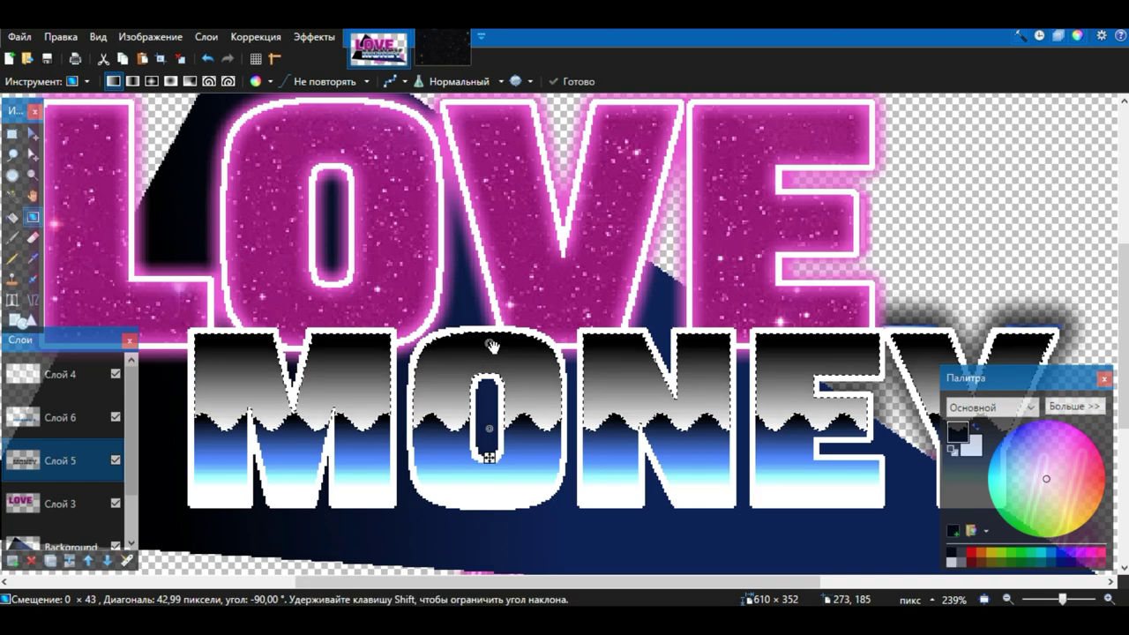
{"action": "key", "text": "Return"}
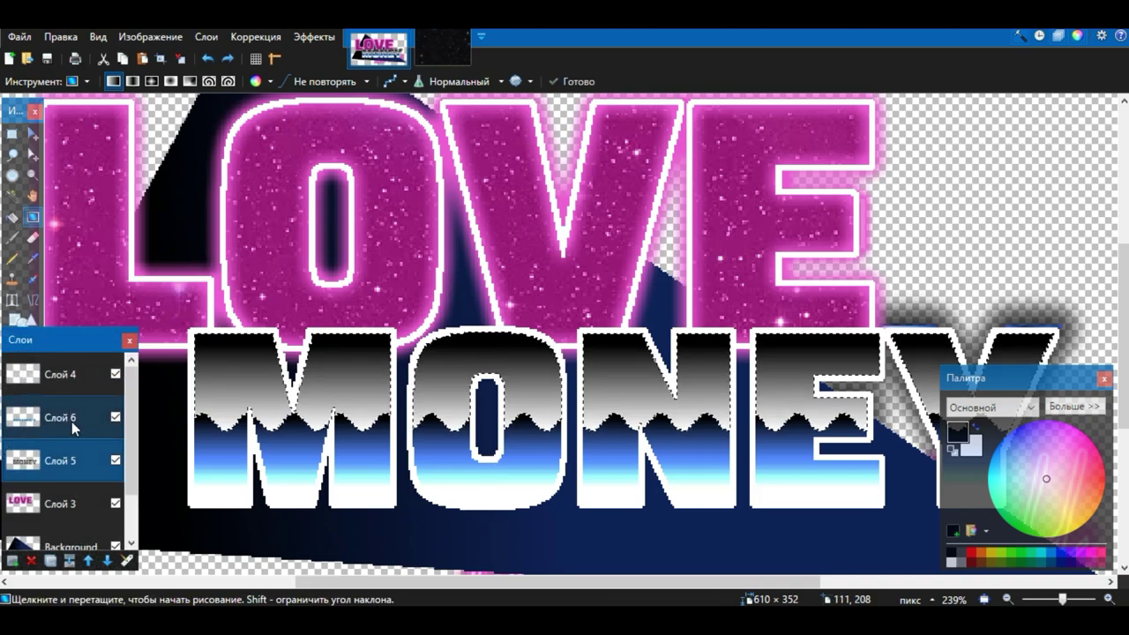
Step: Make Слой 6 active and sample the blue from its lower letter fill as the primary colour
{"action": "left_click", "coordinate": [72, 420]}
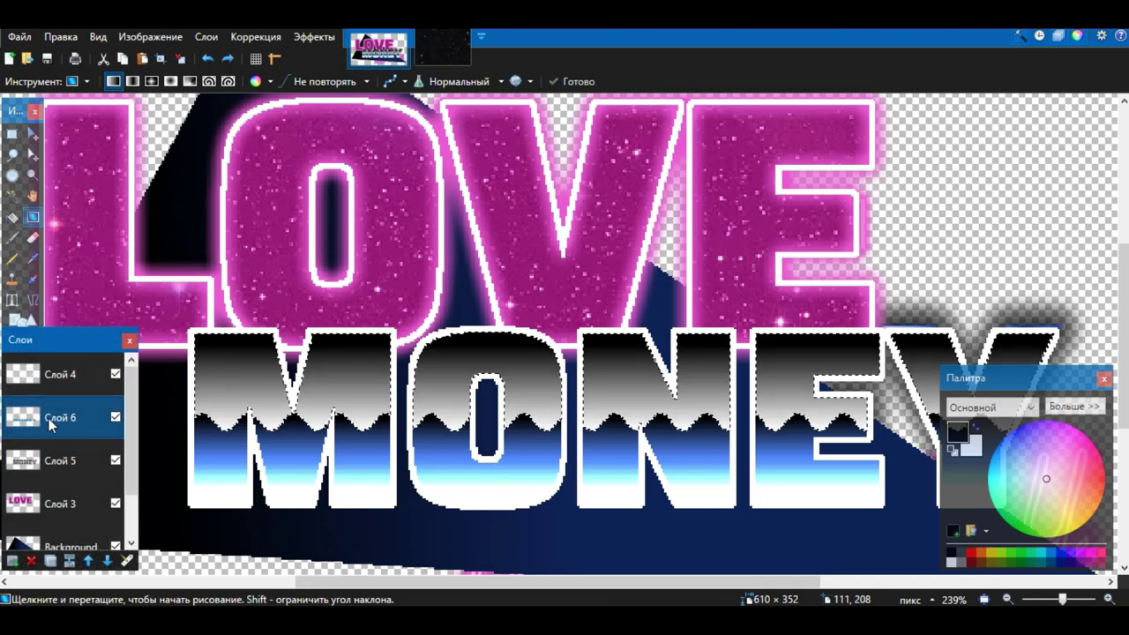
{"action": "left_click", "coordinate": [33, 258]}
{"action": "scroll", "coordinate": [637, 429], "scroll_direction": "up", "scroll_amount": 7}
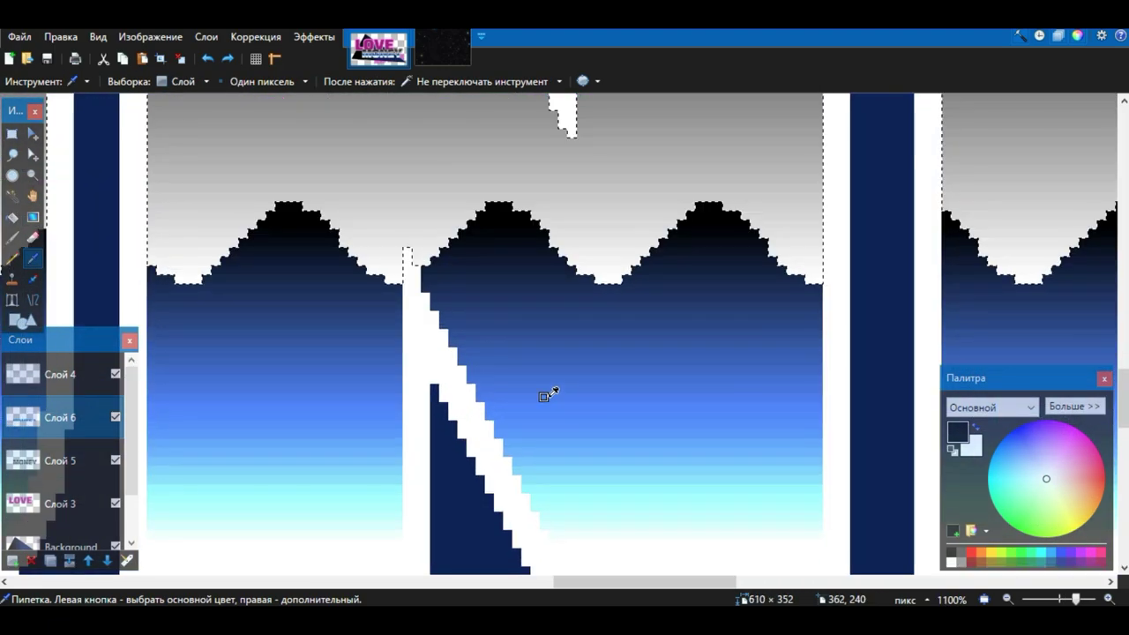
{"action": "left_click", "coordinate": [545, 397]}
{"action": "scroll", "coordinate": [544, 397], "scroll_direction": "down", "scroll_amount": 6}
{"action": "scroll", "coordinate": [441, 302], "scroll_direction": "up", "scroll_amount": 2}
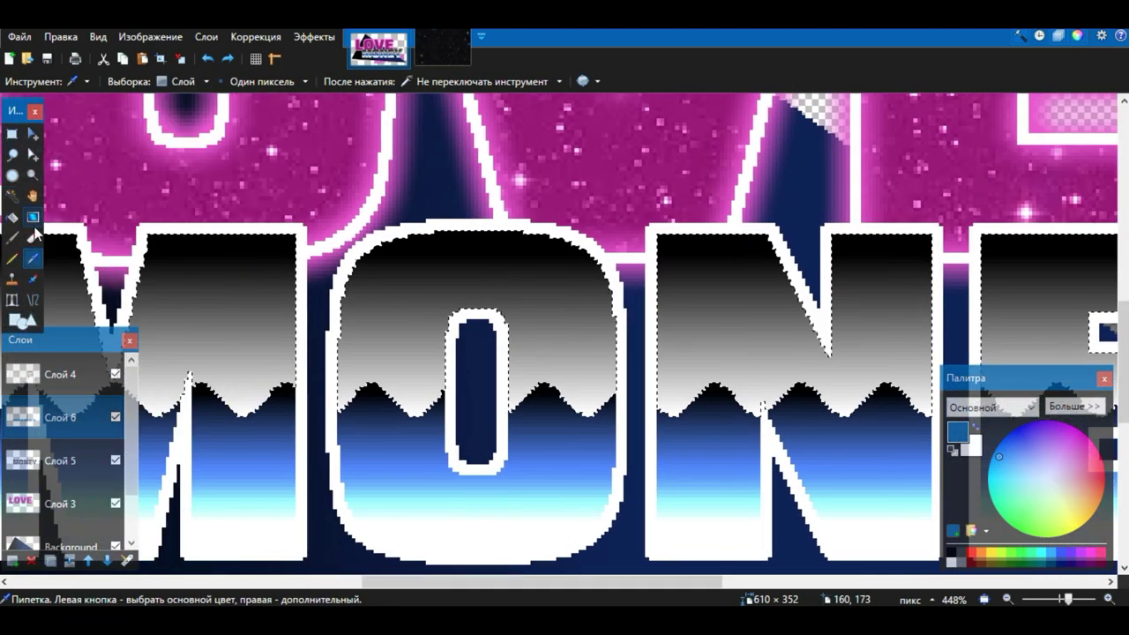
Step: Fill the selected upper letter parts on Слой 6 with a vertical blue-to-white linear gradient about 34 px long and clear the selection
{"action": "left_click", "coordinate": [33, 217]}
{"action": "left_click_drag", "start_coordinate": [505, 235], "coordinate": [508, 351]}
{"action": "left_click_drag", "start_coordinate": [517, 396], "coordinate": [534, 481]}
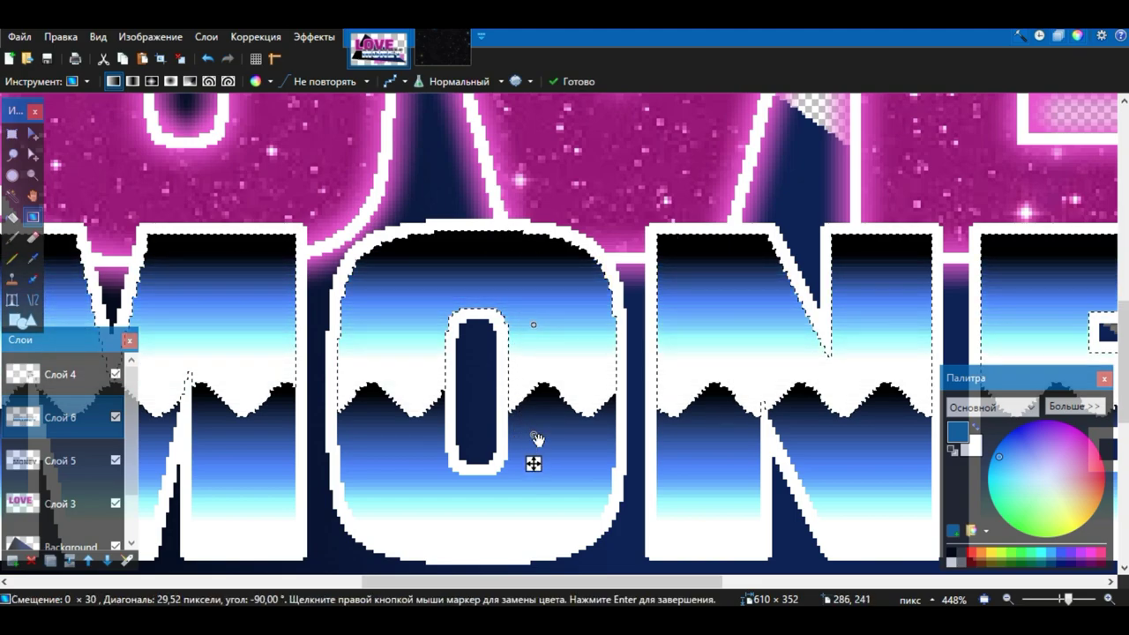
{"action": "left_click_drag", "start_coordinate": [532, 323], "coordinate": [531, 357]}
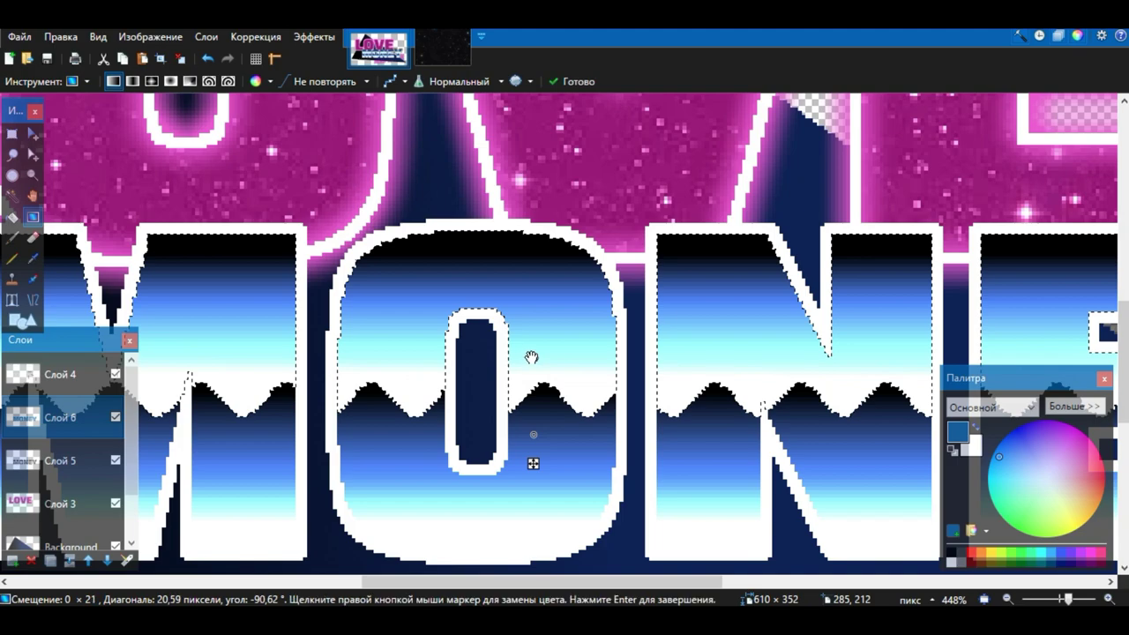
{"action": "mouse_move", "coordinate": [532, 435]}
{"action": "left_mouse_down"}
{"action": "mouse_move", "coordinate": [545, 395]}
{"action": "mouse_move", "coordinate": [533, 391]}
{"action": "mouse_move", "coordinate": [527, 440]}
{"action": "left_mouse_up"}
{"action": "scroll", "coordinate": [533, 392], "scroll_direction": "down", "scroll_amount": 2}
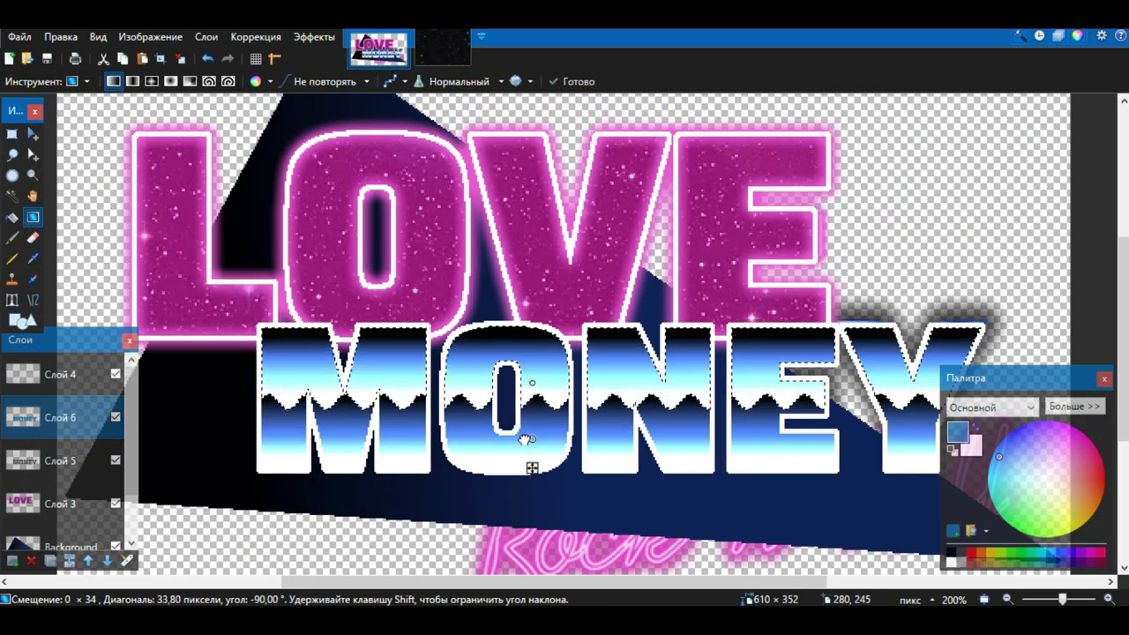
{"action": "key", "text": "Return"}
Step: Merge Слой 6 down into Слой 5
{"action": "scroll", "coordinate": [525, 438], "scroll_direction": "down", "scroll_amount": 3}
{"action": "scroll", "coordinate": [526, 434], "scroll_direction": "up", "scroll_amount": 2}
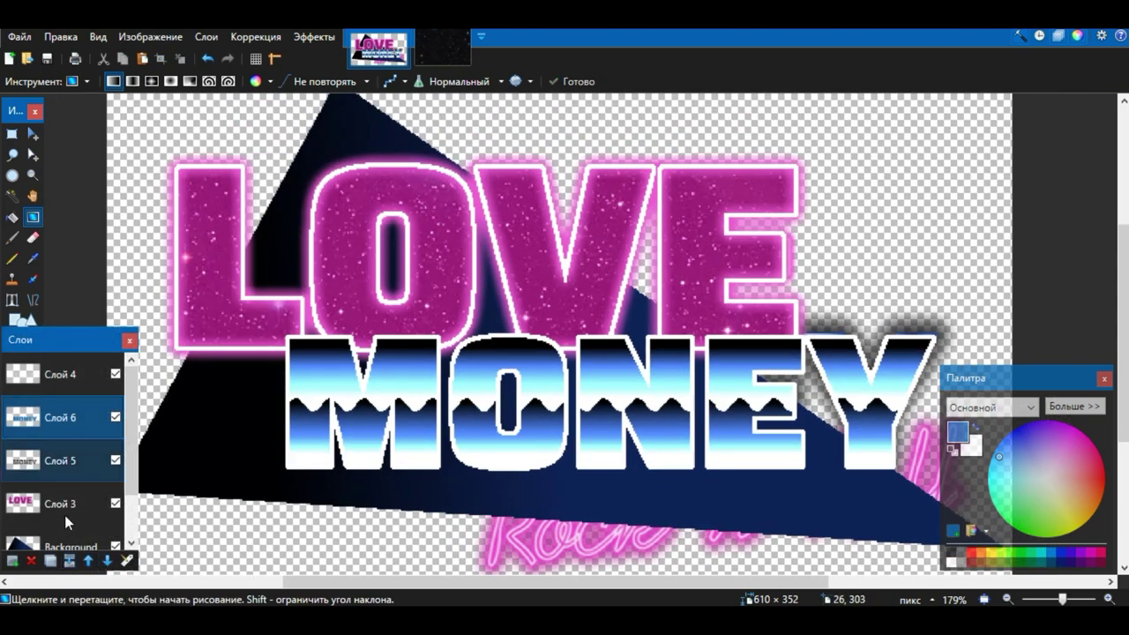
{"action": "left_click", "coordinate": [70, 560]}
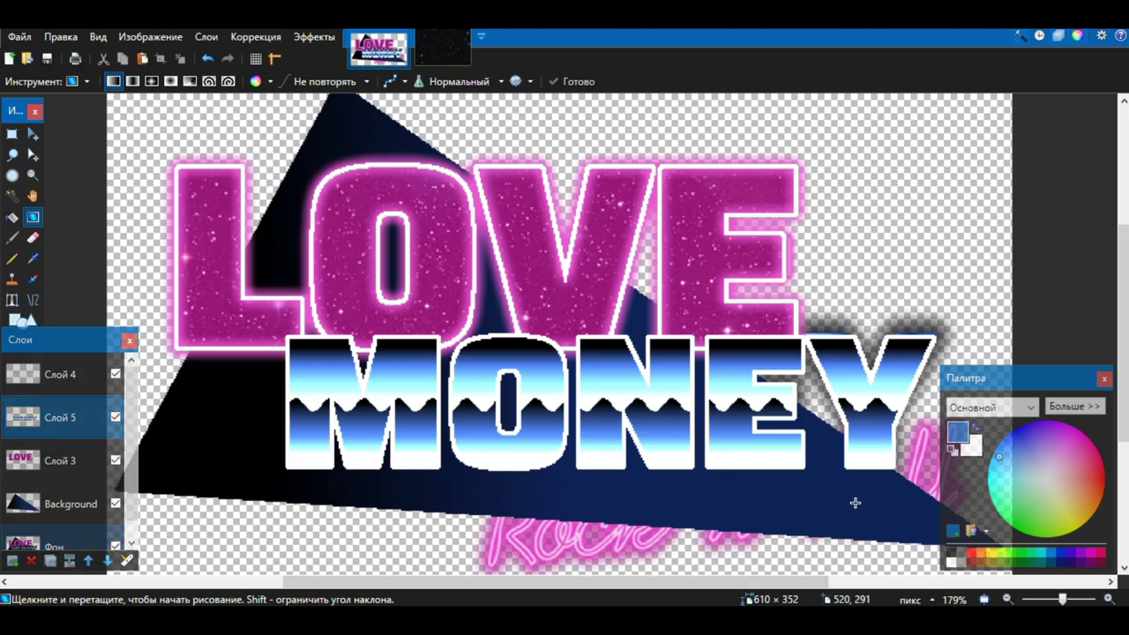
Step: Select the whole white MONEY outline on Слой 4 with the Magic Wand
{"action": "left_click", "coordinate": [60, 374]}
{"action": "left_click", "coordinate": [12, 196]}
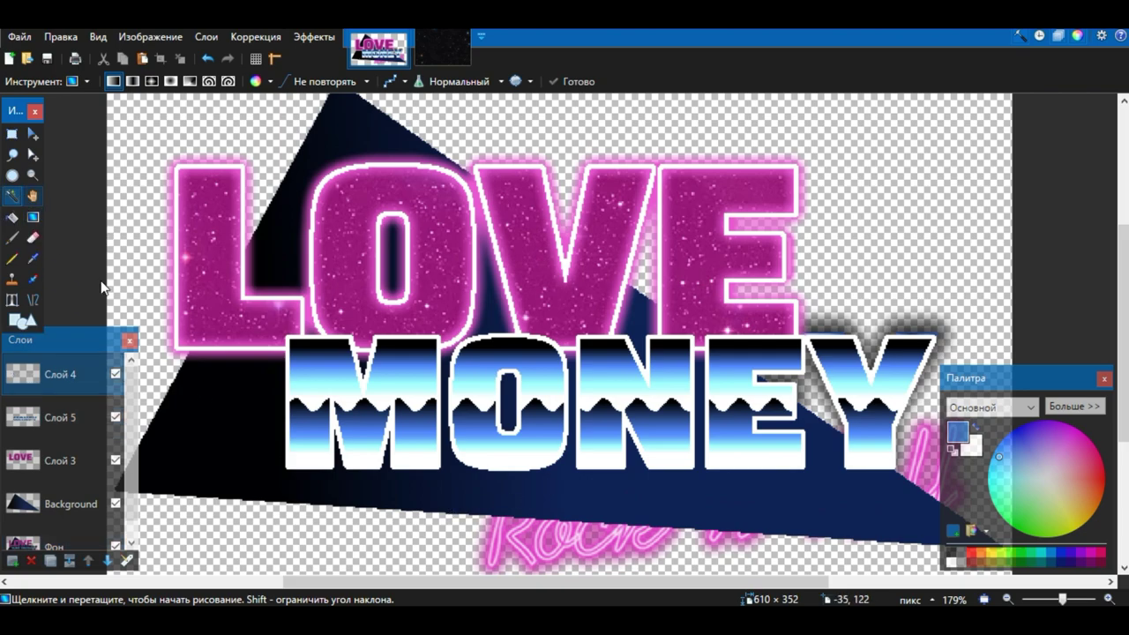
{"action": "scroll", "coordinate": [309, 333], "scroll_direction": "up", "scroll_amount": 3}
{"action": "left_click", "coordinate": [313, 333]}
{"action": "scroll", "coordinate": [419, 332], "scroll_direction": "down", "scroll_amount": 2}
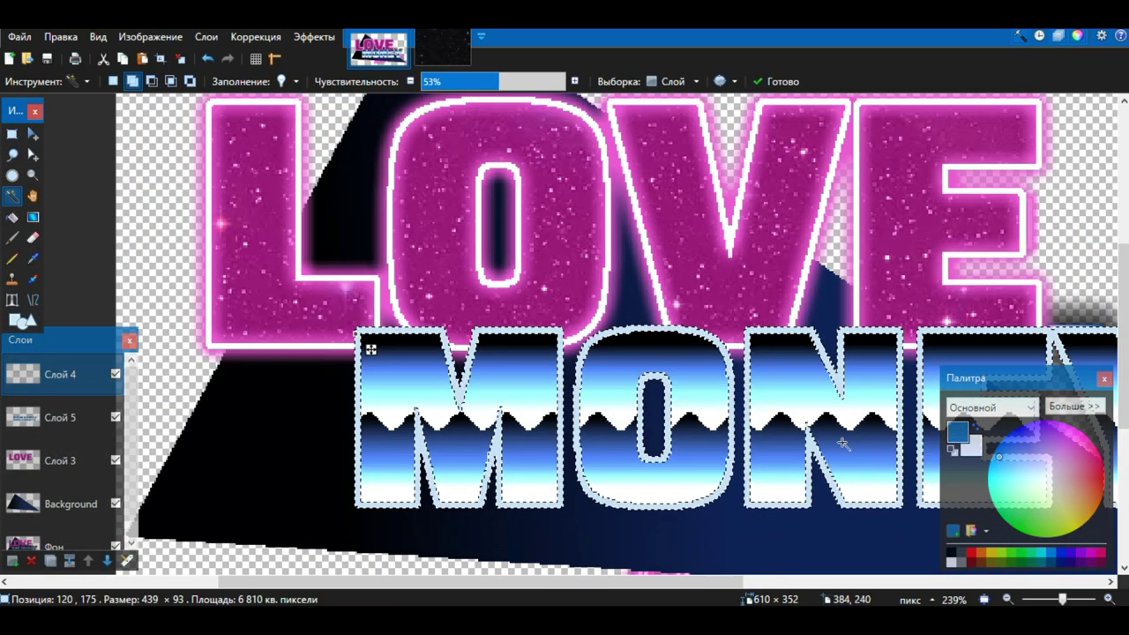
Step: Draw a black-to-white counter-clockwise spiral gradient about 23 px long over the selected MONEY outline, starting near the letter N
{"action": "left_click", "coordinate": [951, 555]}
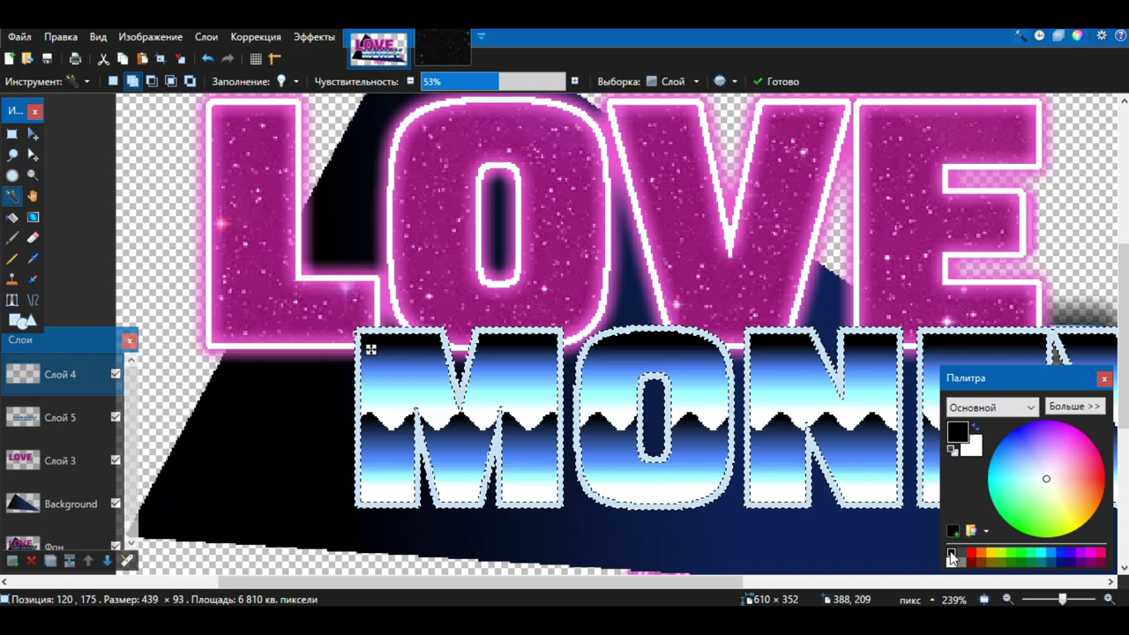
{"action": "left_click", "coordinate": [34, 216]}
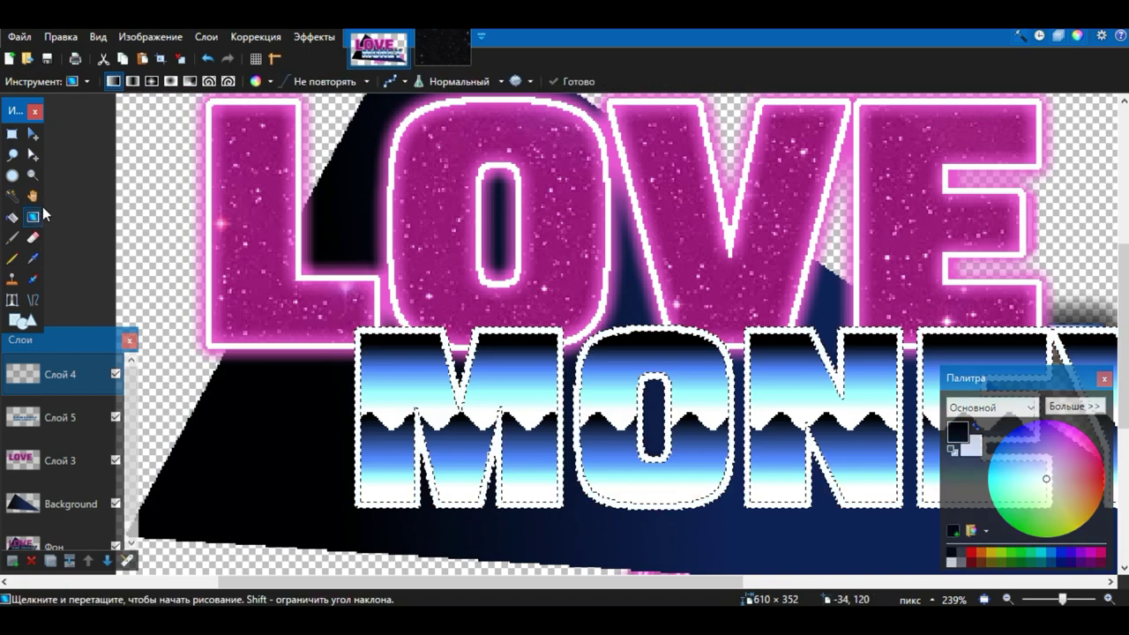
{"action": "left_click", "coordinate": [226, 85]}
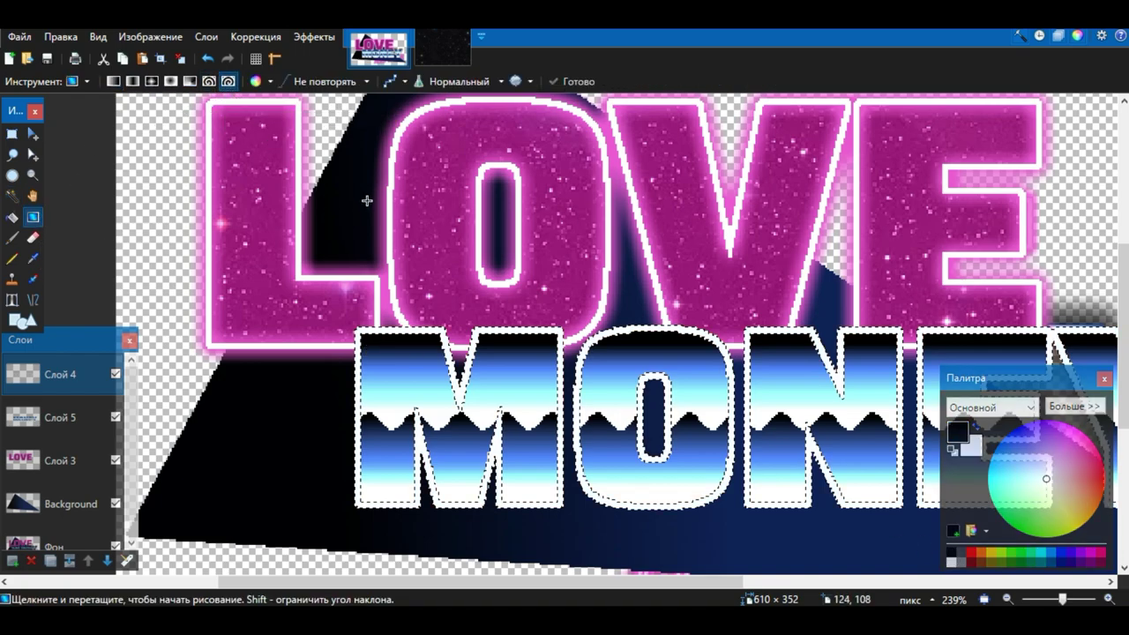
{"action": "scroll", "coordinate": [344, 307], "scroll_direction": "down", "scroll_amount": 2}
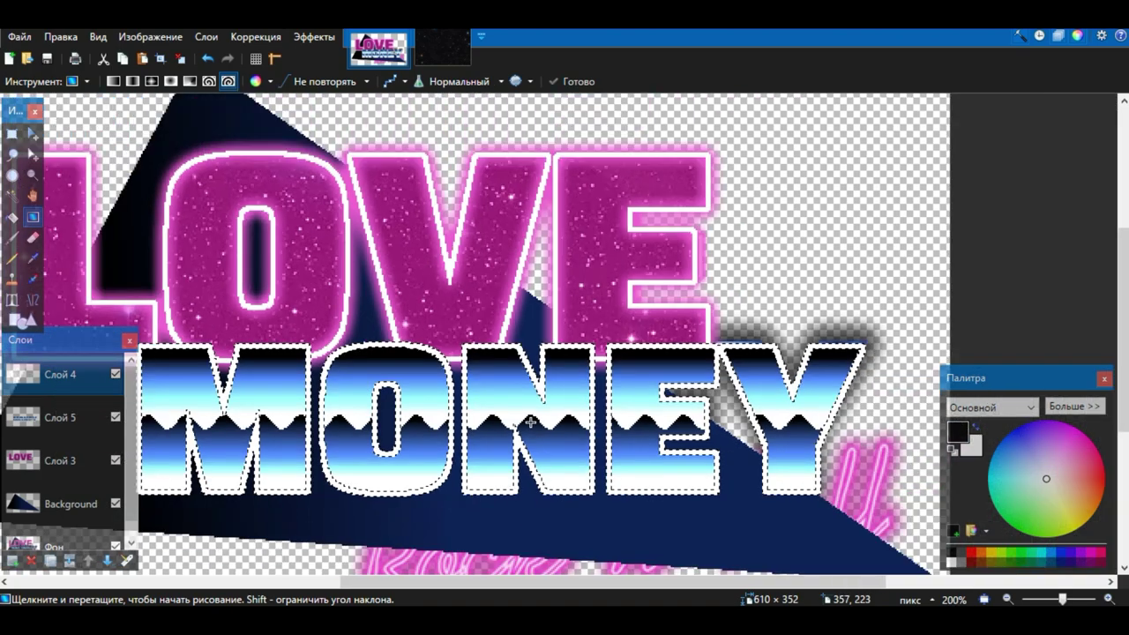
{"action": "scroll", "coordinate": [530, 422], "scroll_direction": "down", "scroll_amount": 1}
{"action": "left_click_drag", "start_coordinate": [537, 394], "coordinate": [547, 360]}
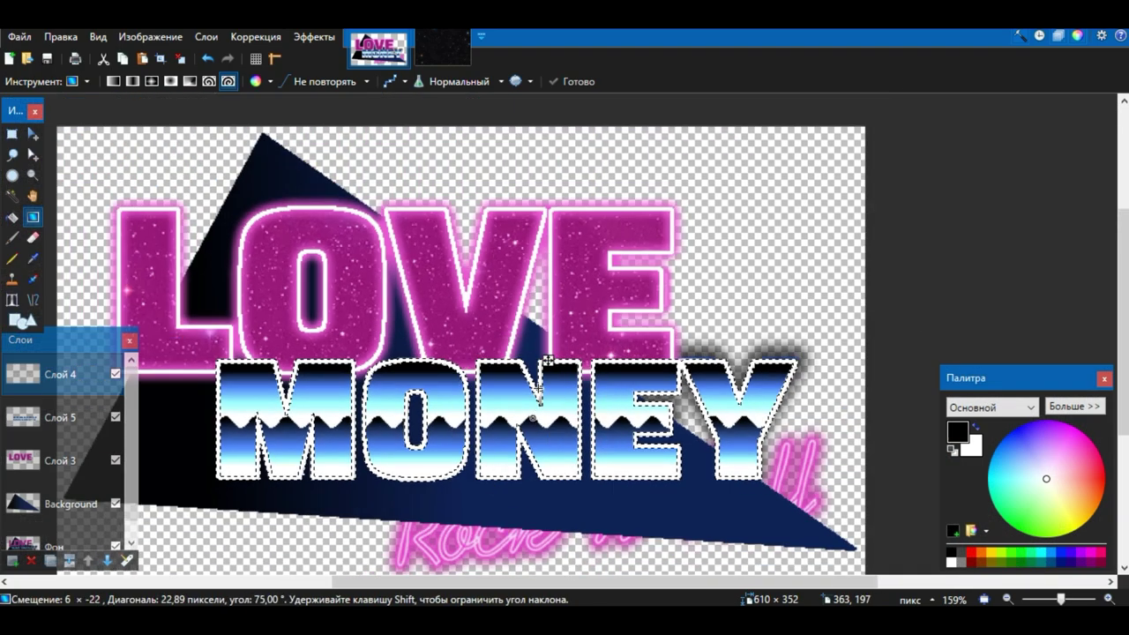
Step: Set the outline gradient's repeat mode to Отражать, adjust its length to about 20 px and finish it
{"action": "left_click", "coordinate": [333, 81]}
{"action": "left_click", "coordinate": [333, 79]}
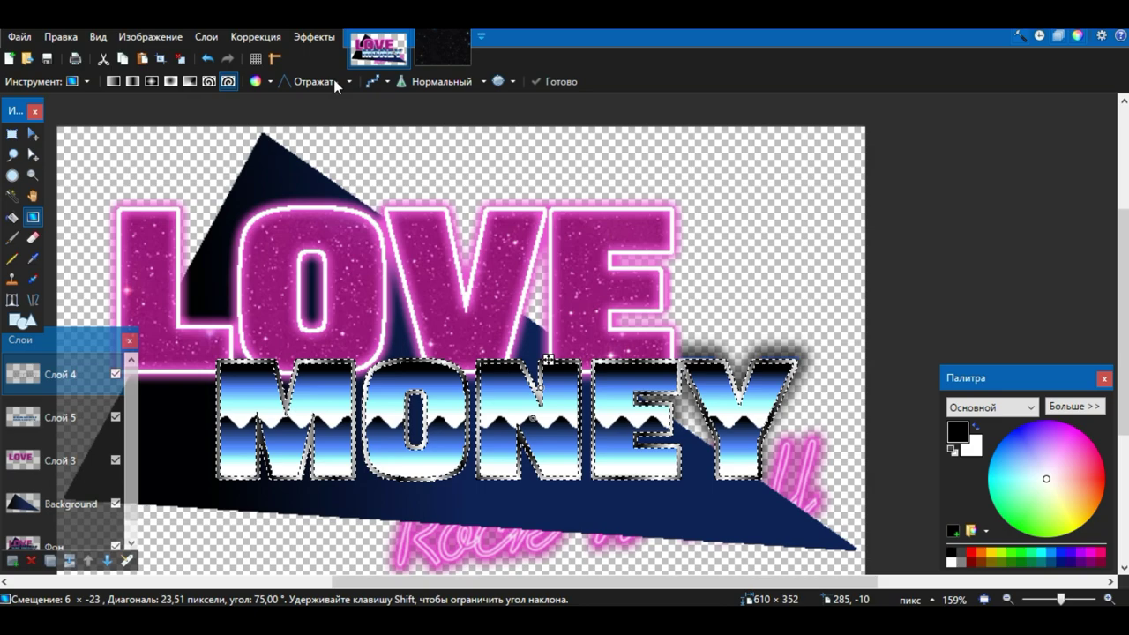
{"action": "scroll", "coordinate": [534, 388], "scroll_direction": "up", "scroll_amount": 1}
{"action": "left_click_drag", "start_coordinate": [534, 389], "coordinate": [542, 396]}
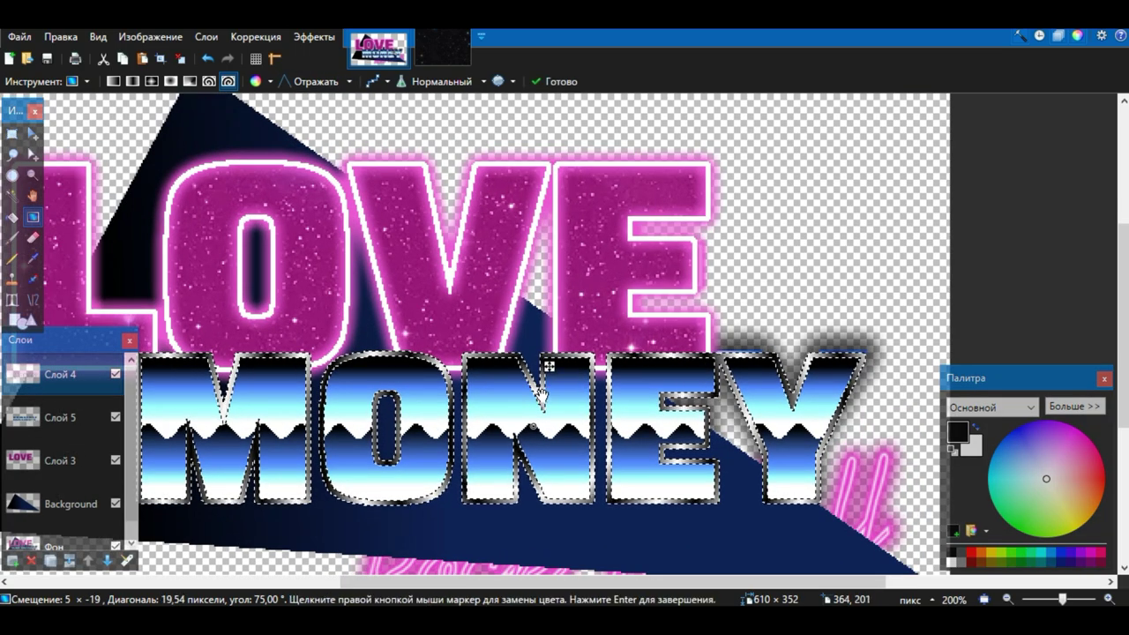
{"action": "key", "text": "Return"}
Step: Make Слой 5 active and sample the bright blue from the lower half of the MONEY letters as primary colour
{"action": "scroll", "coordinate": [536, 394], "scroll_direction": "left", "scroll_amount": 2}
{"action": "left_click", "coordinate": [60, 417]}
{"action": "left_click", "coordinate": [33, 258]}
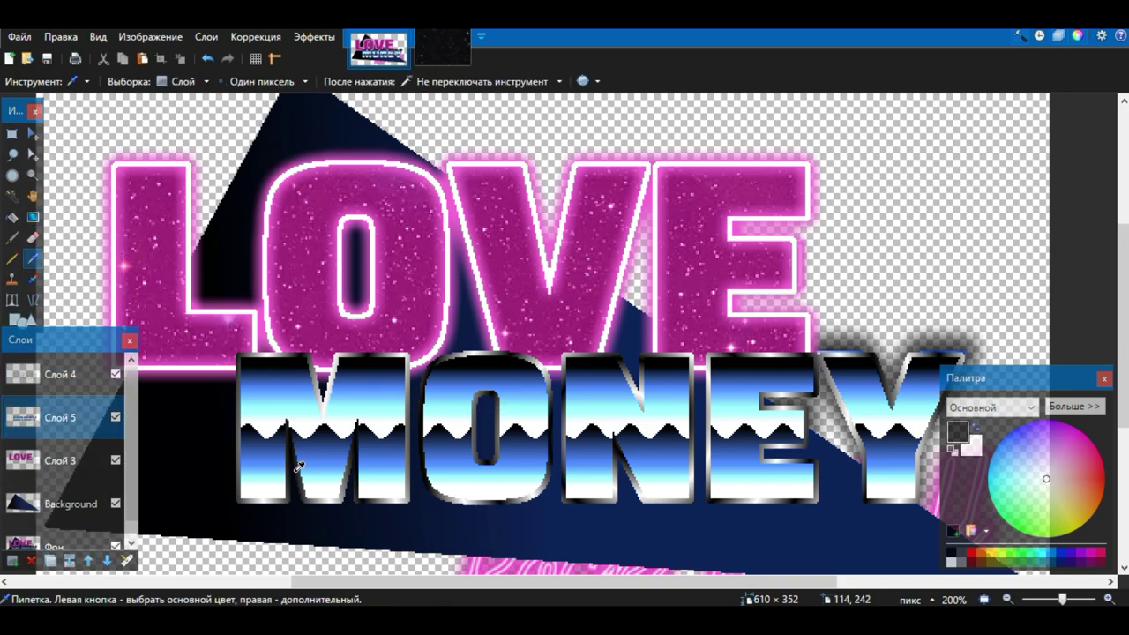
{"action": "scroll", "coordinate": [278, 466], "scroll_direction": "up", "scroll_amount": 5}
{"action": "left_click", "coordinate": [358, 441]}
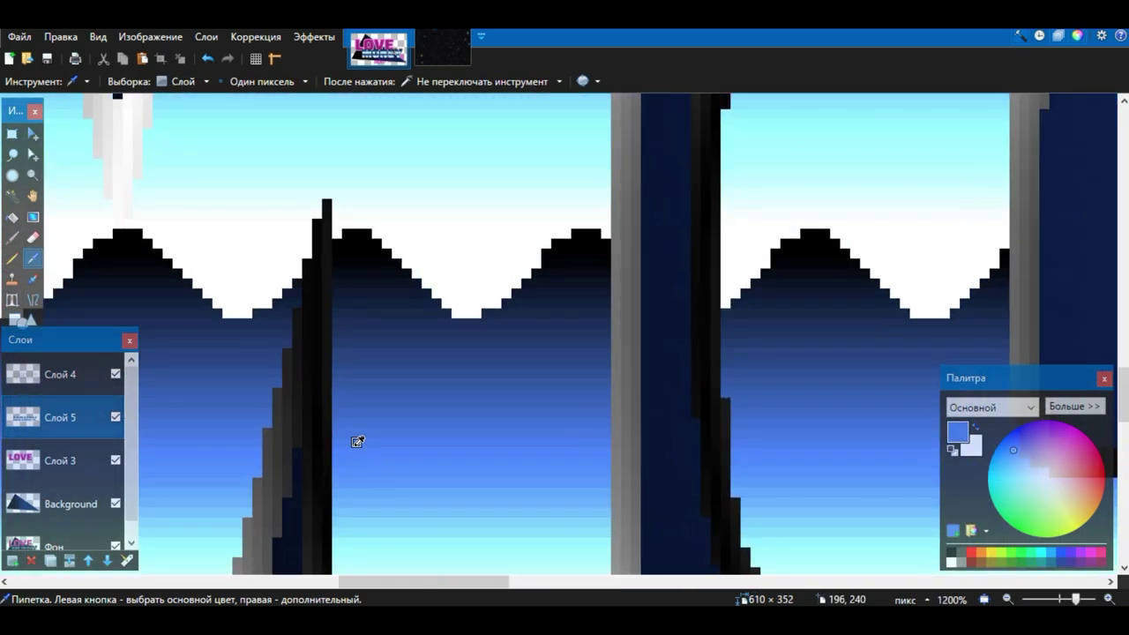
Step: Make Слой 4 active and select the whole MONEY outline by inverting a Magic Wand selection of the empty area around it
{"action": "scroll", "coordinate": [358, 441], "scroll_direction": "down", "scroll_amount": 5}
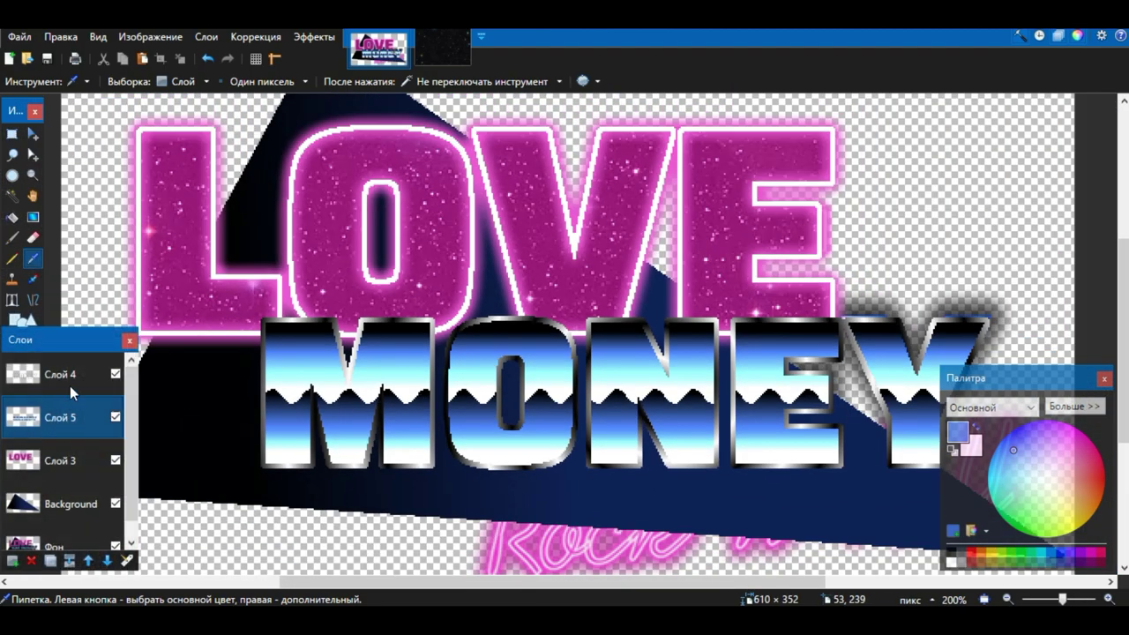
{"action": "left_click", "coordinate": [67, 374]}
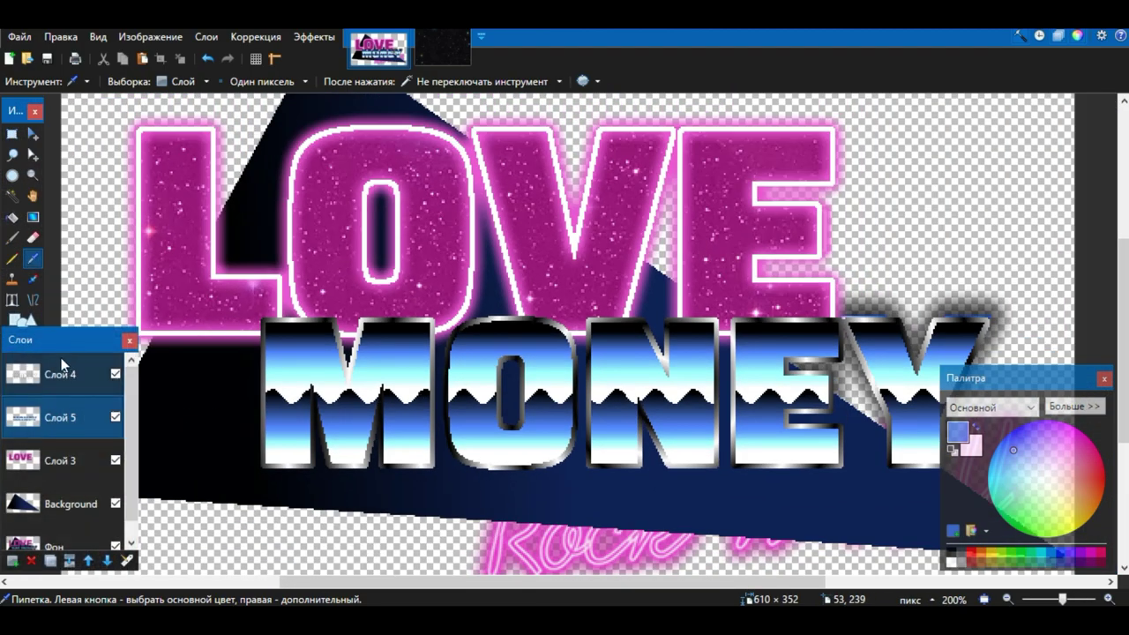
{"action": "left_click", "coordinate": [12, 194]}
{"action": "left_click", "coordinate": [207, 312]}
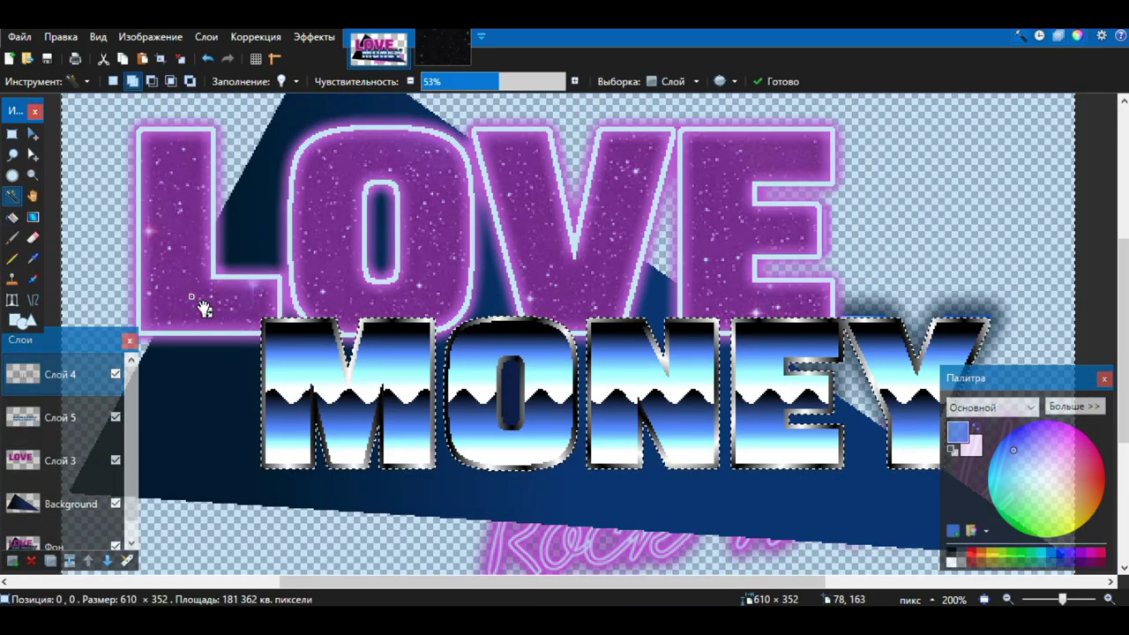
{"action": "key", "text": "ctrl+i"}
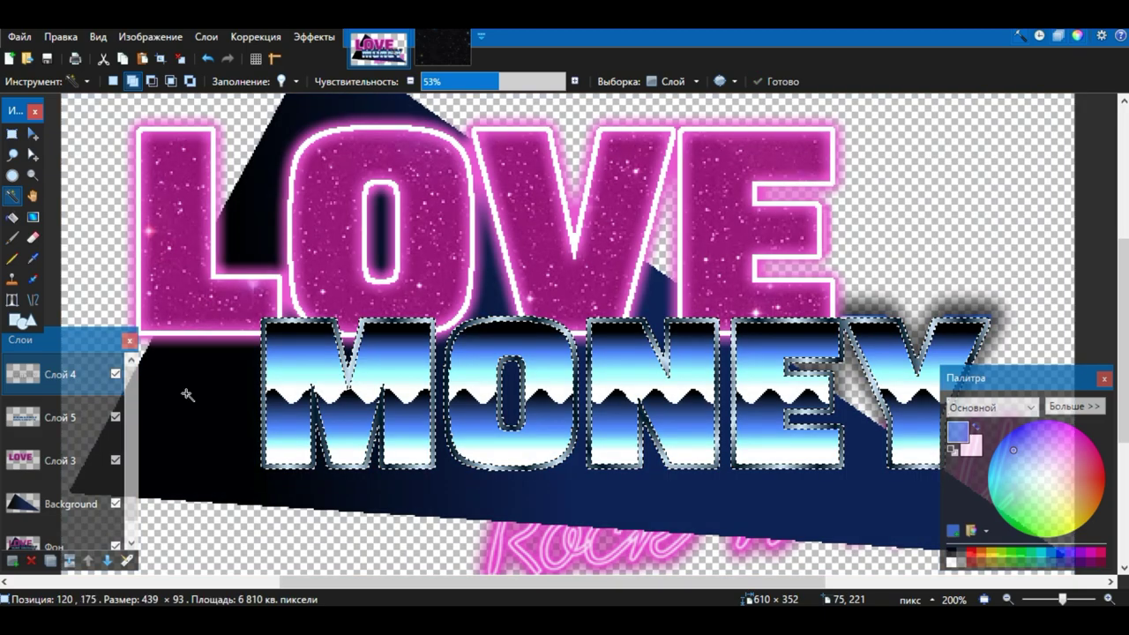
Step: Draw a blue-to-white clockwise spiral gradient about 14 px long near the N over the selected outline, blend it with Умножение, and deselect
{"action": "left_click", "coordinate": [33, 218]}
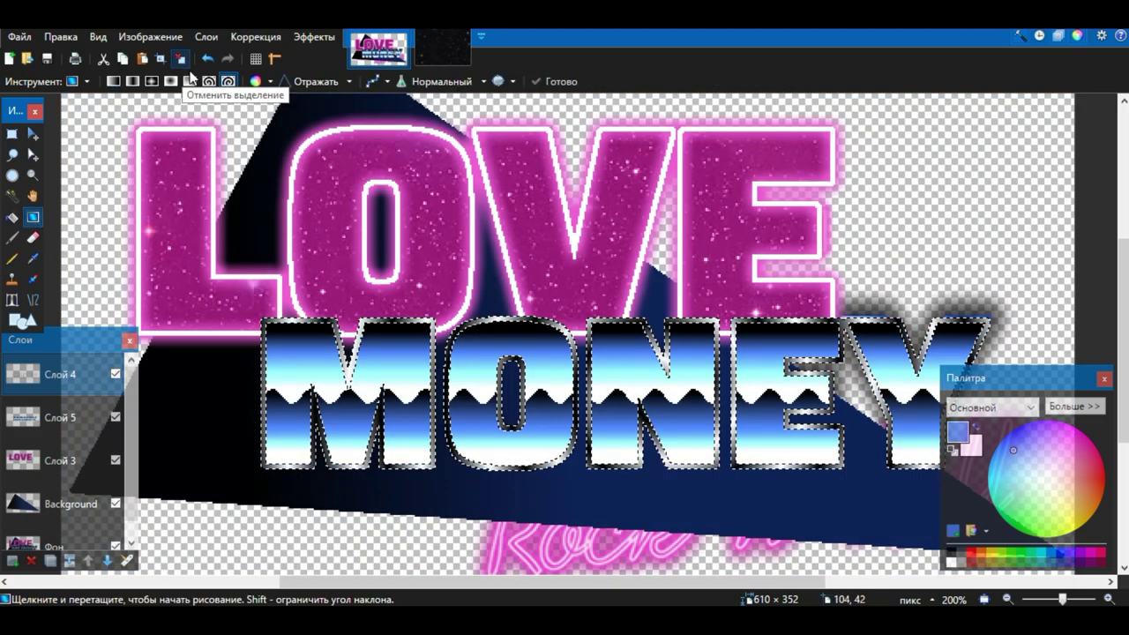
{"action": "scroll", "coordinate": [437, 83], "scroll_direction": "down", "scroll_amount": 1}
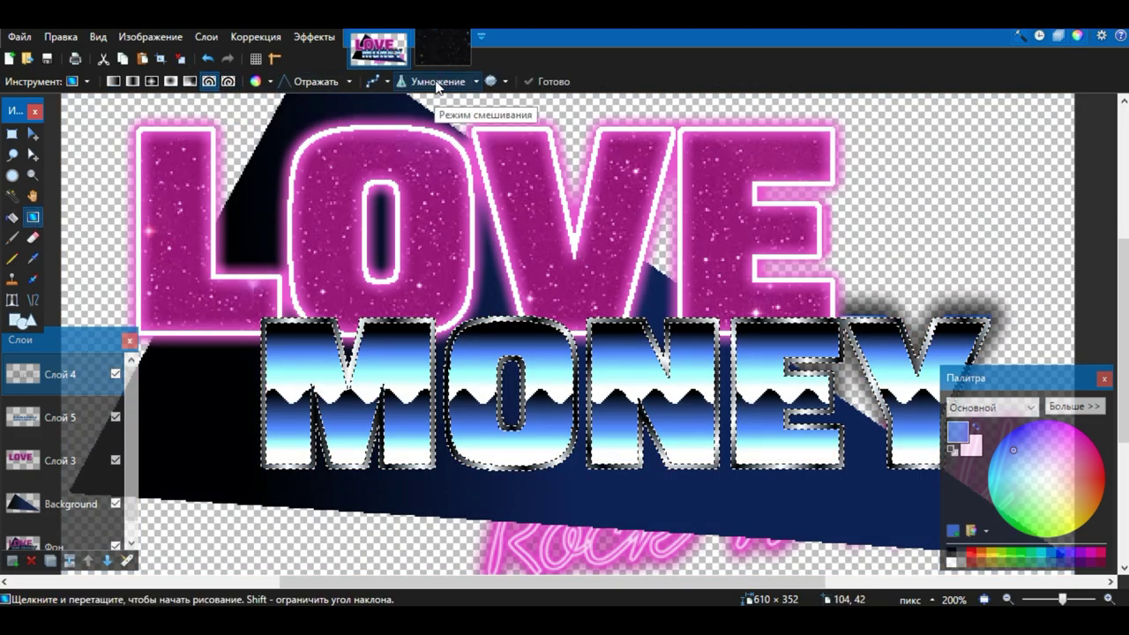
{"action": "left_click", "coordinate": [470, 88]}
{"action": "left_click", "coordinate": [449, 100]}
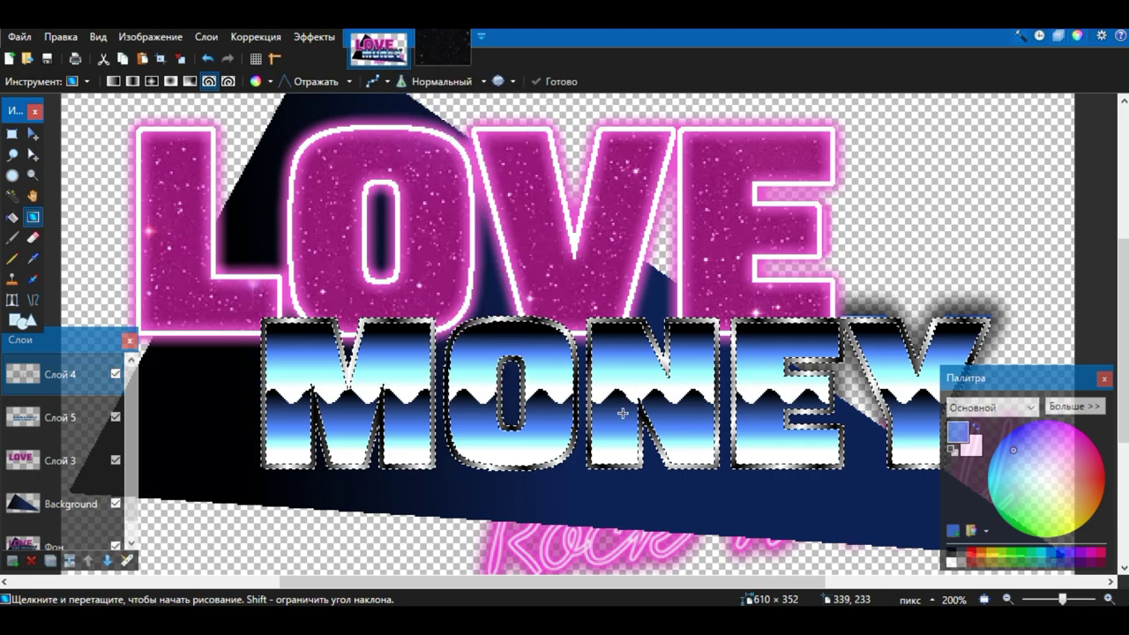
{"action": "left_click_drag", "start_coordinate": [597, 393], "coordinate": [585, 371]}
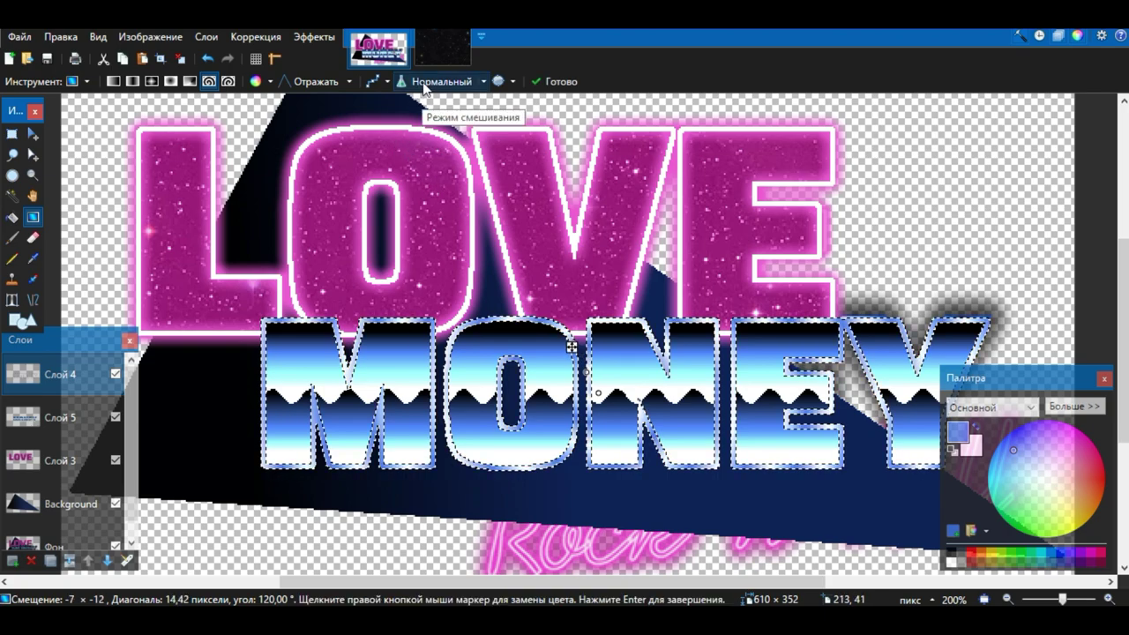
{"action": "scroll", "coordinate": [441, 89], "scroll_direction": "down", "scroll_amount": 1}
{"action": "key", "text": "ctrl+d"}
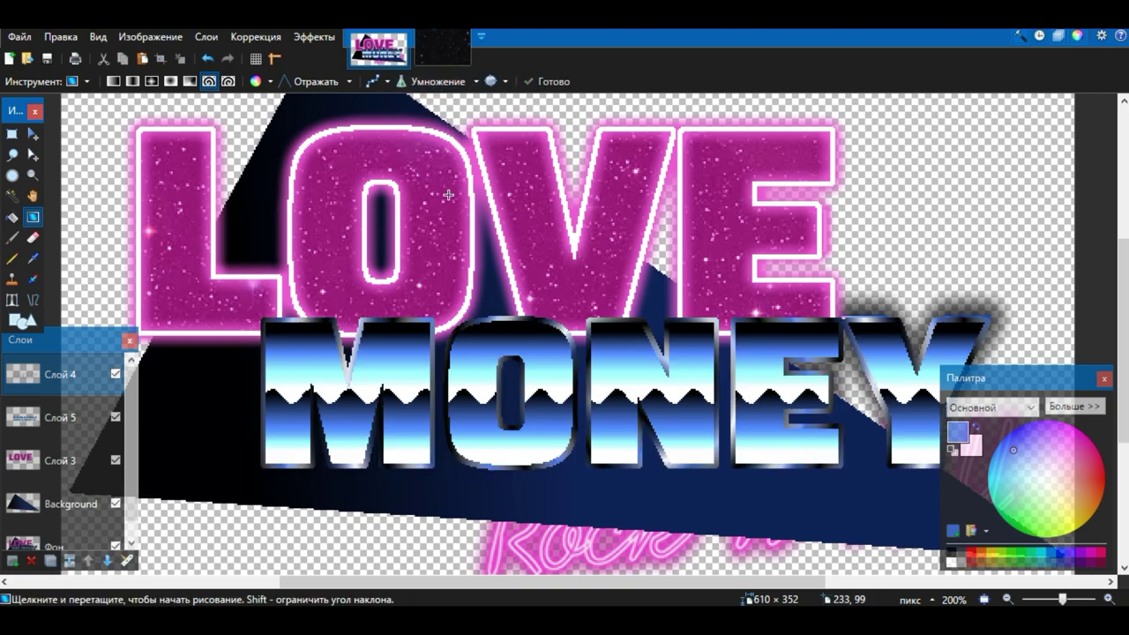
Step: Duplicate Слой 4 and select the whole MONEY outline on the lower copy
{"action": "left_click", "coordinate": [50, 562]}
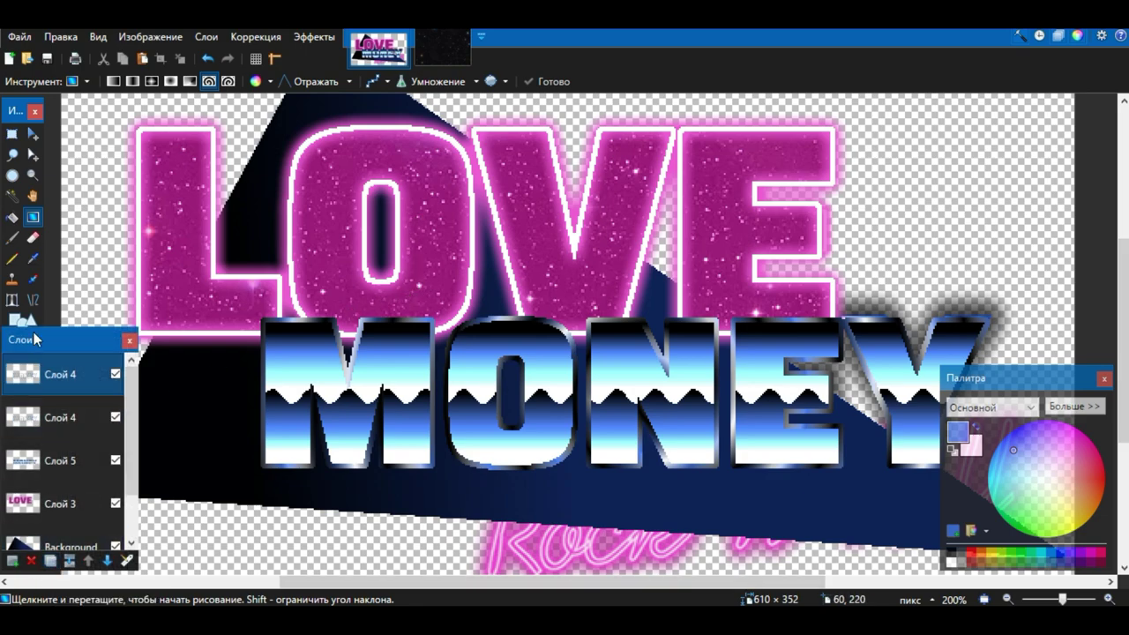
{"action": "left_click", "coordinate": [61, 427]}
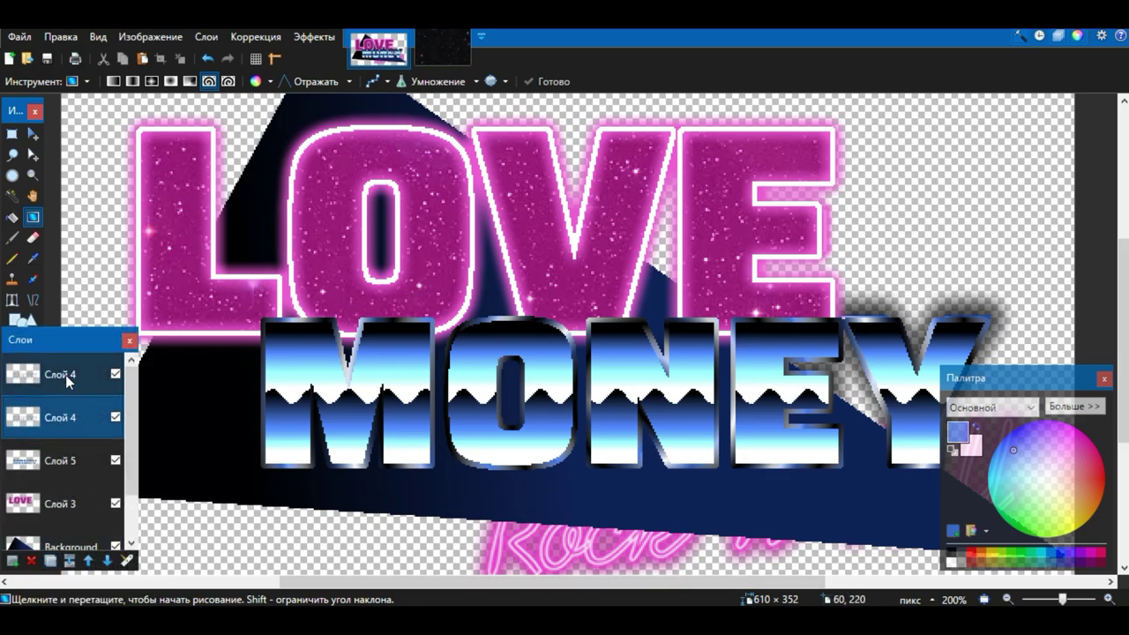
{"action": "left_click", "coordinate": [12, 196]}
{"action": "left_click", "coordinate": [126, 243]}
{"action": "key", "text": "ctrl+i"}
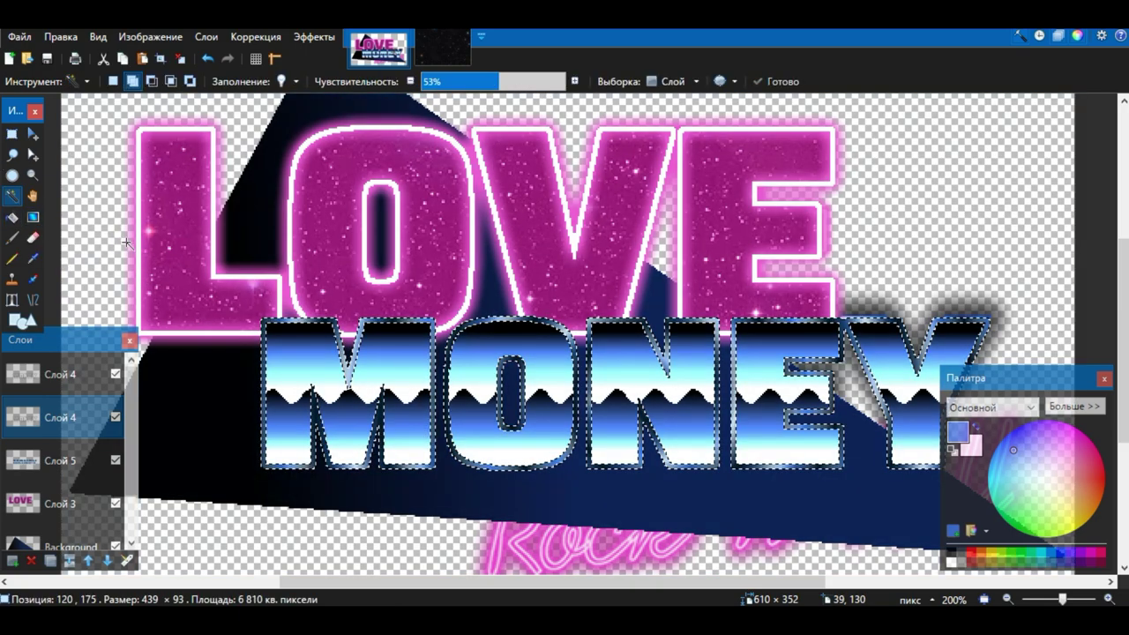
Step: Fill the selected outline on the lower Слой 4 with black as primary colour and deselect it
{"action": "left_click", "coordinate": [951, 556]}
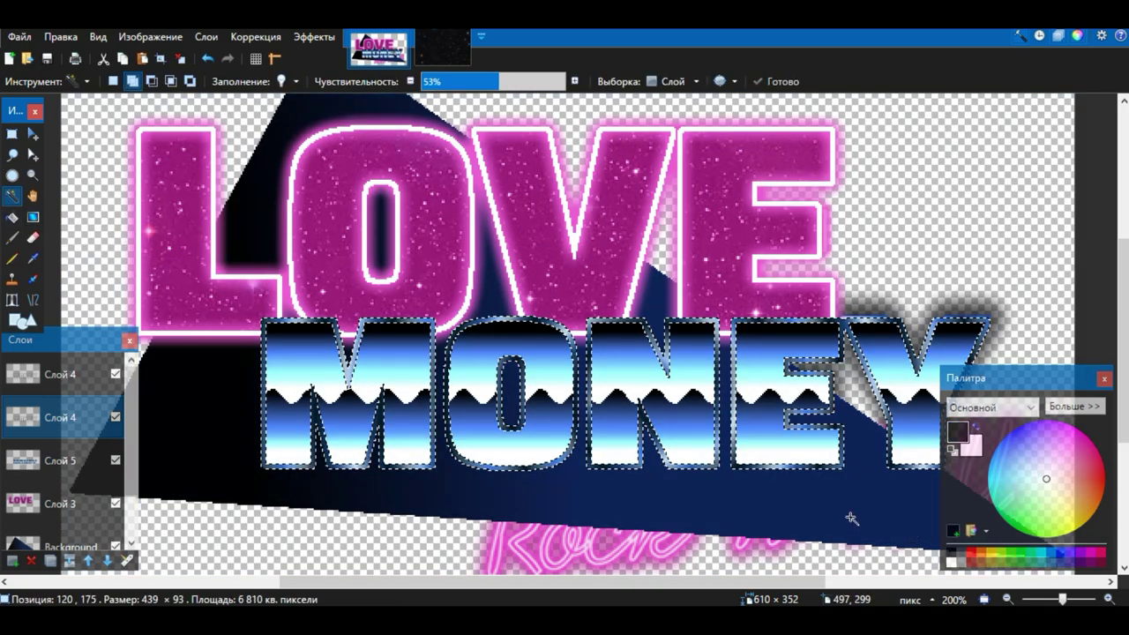
{"action": "scroll", "coordinate": [390, 374], "scroll_direction": "right", "scroll_amount": 2}
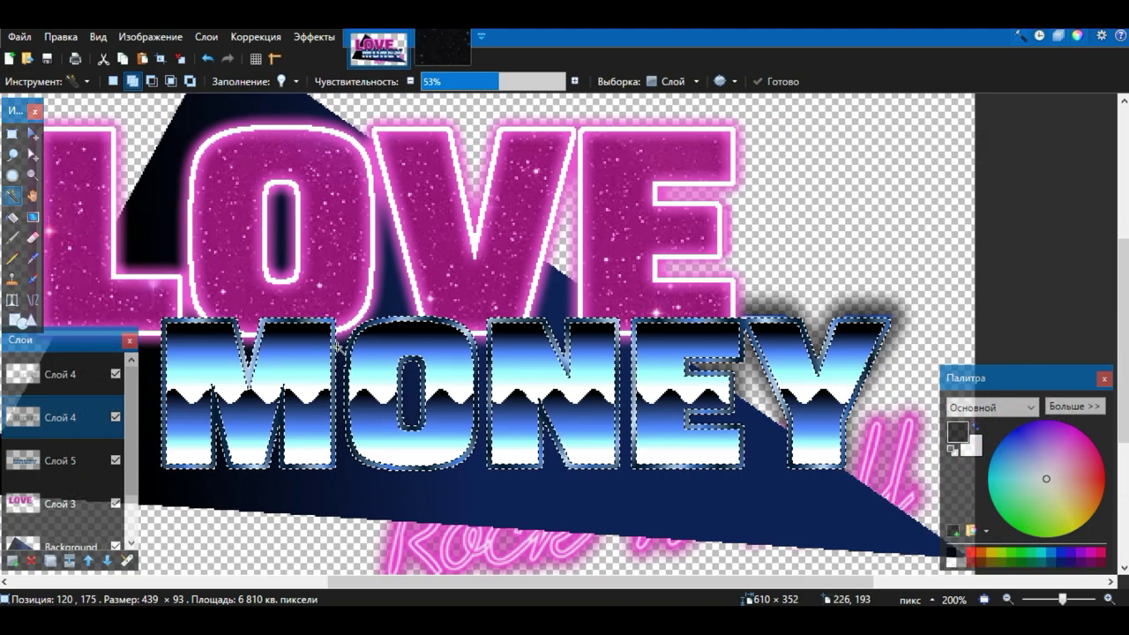
{"action": "key", "text": "ctrl+d"}
Step: Apply a Gaussian blur with a radius of 17 to the lower Слой 4
{"action": "left_click", "coordinate": [314, 37]}
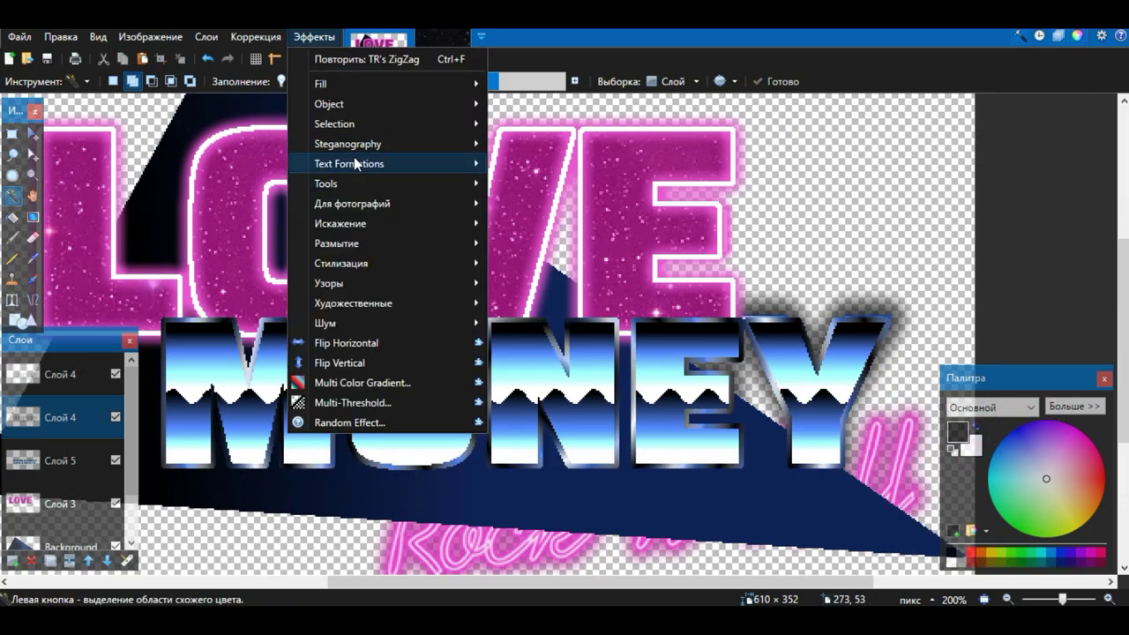
{"action": "mouse_move", "coordinate": [359, 241]}
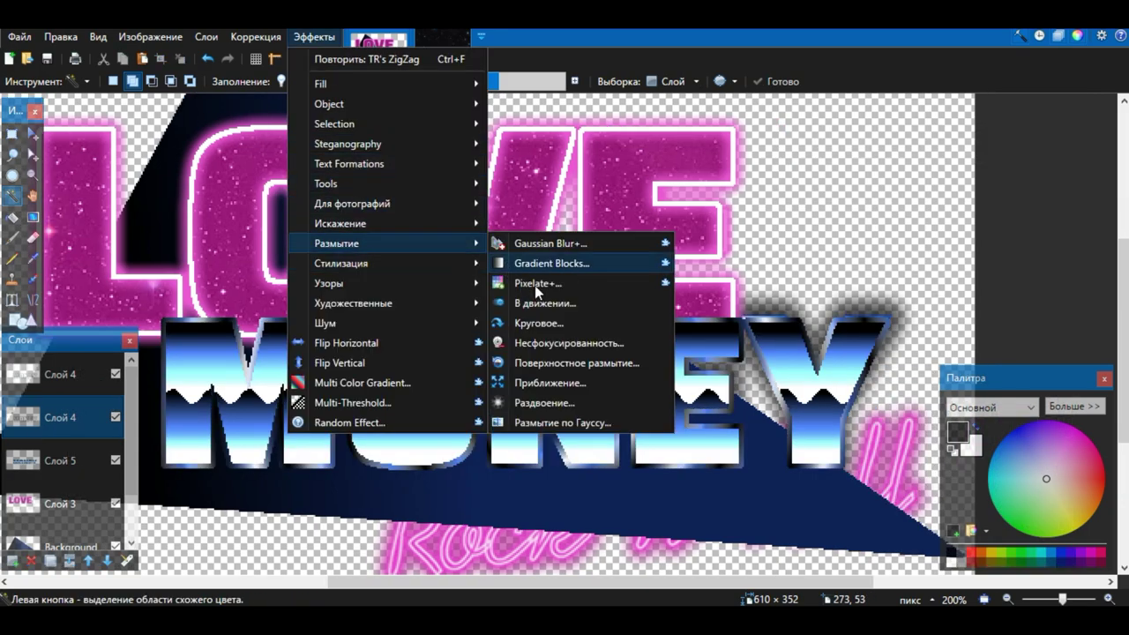
{"action": "left_click", "coordinate": [578, 416]}
{"action": "left_click_drag", "start_coordinate": [559, 265], "coordinate": [570, 330]}
{"action": "left_click_drag", "start_coordinate": [452, 379], "coordinate": [464, 372]}
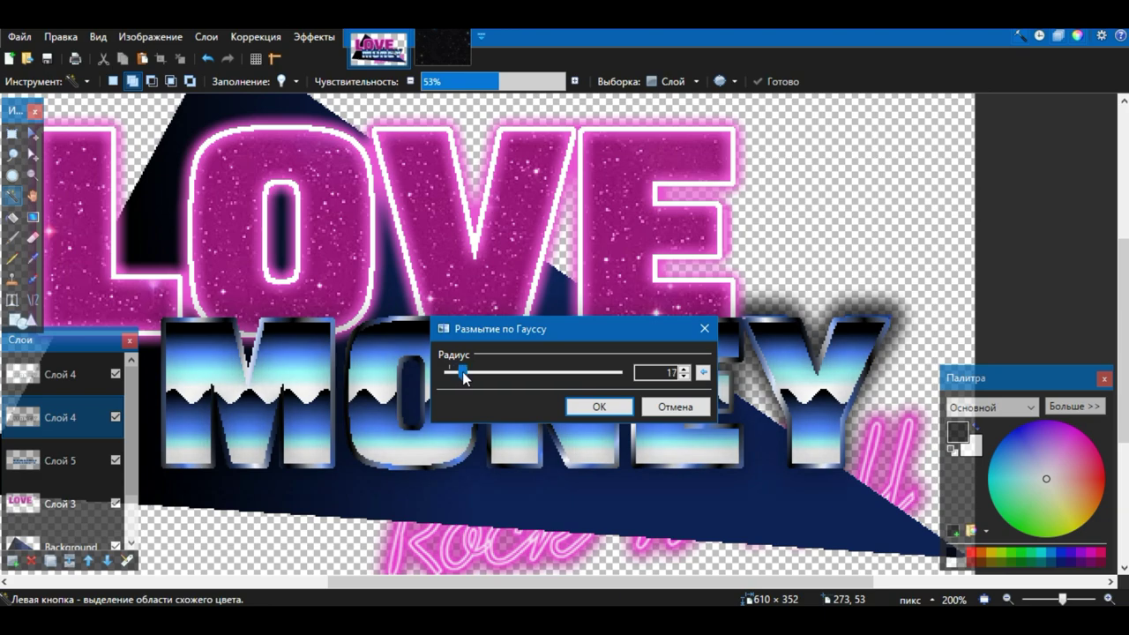
{"action": "left_click", "coordinate": [600, 407]}
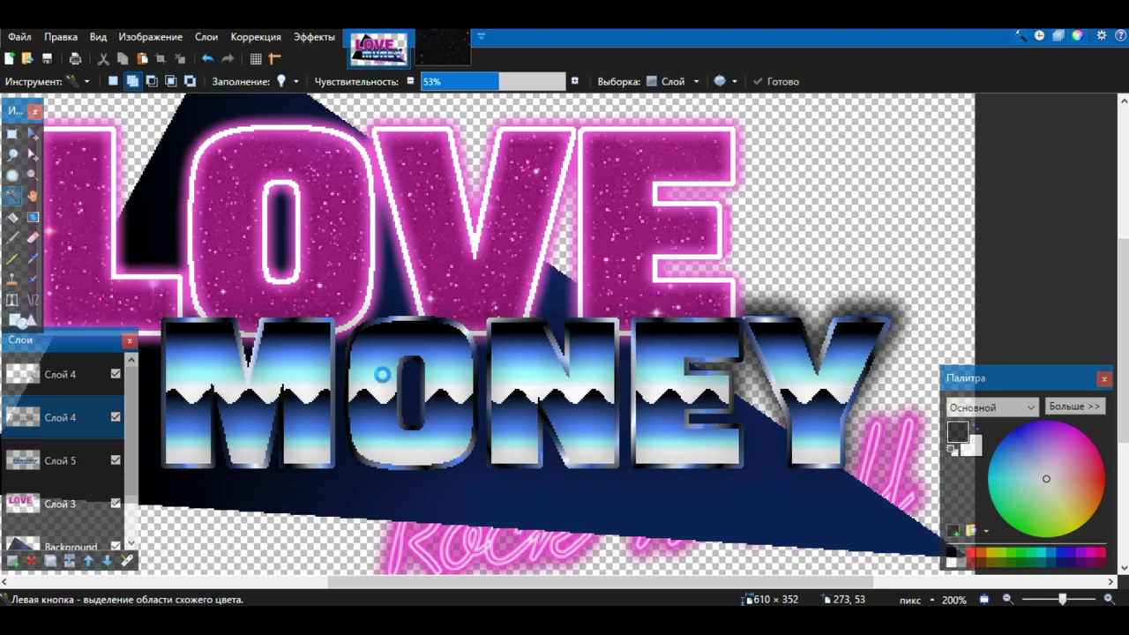
Step: Select the insides of all MONEY letters from the upper Слой 4 and clear that area from the blurred lower copy
{"action": "left_click", "coordinate": [63, 382]}
{"action": "left_click", "coordinate": [297, 368]}
{"action": "left_click", "coordinate": [412, 366]}
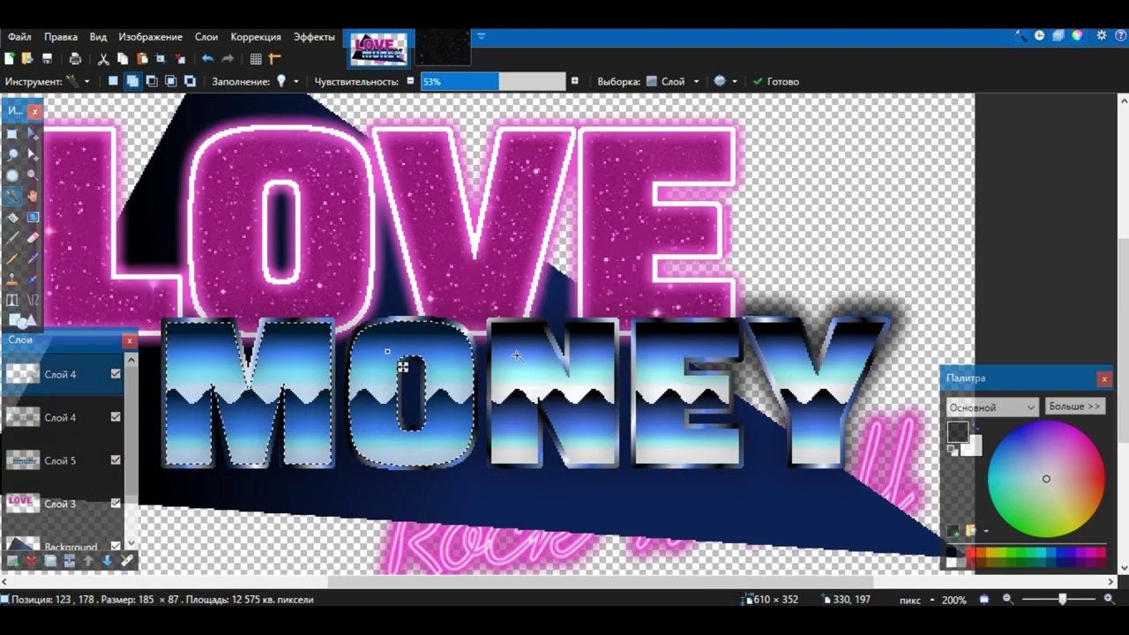
{"action": "left_click", "coordinate": [549, 378]}
{"action": "left_click", "coordinate": [706, 369]}
{"action": "left_click", "coordinate": [819, 389]}
{"action": "left_click", "coordinate": [40, 419]}
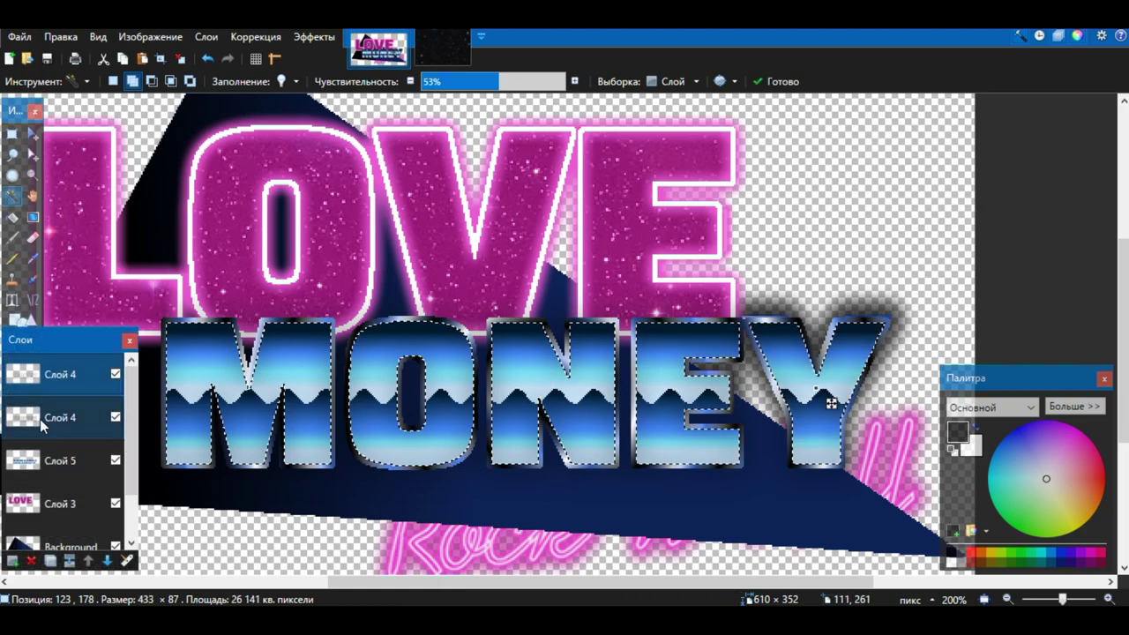
{"action": "key", "text": "ctrl+d"}
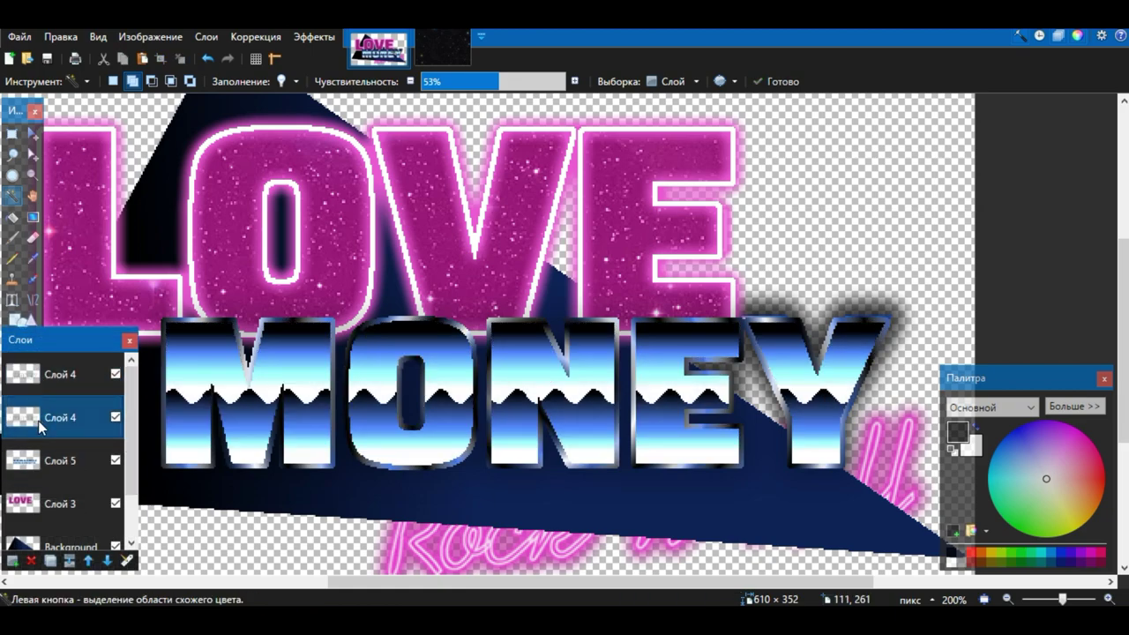
Step: Reselect the five letter interiors on the upper Слой 4, clean them once more on the lower copy, and deselect
{"action": "left_click", "coordinate": [83, 378]}
{"action": "left_click", "coordinate": [306, 364]}
{"action": "left_click", "coordinate": [373, 379]}
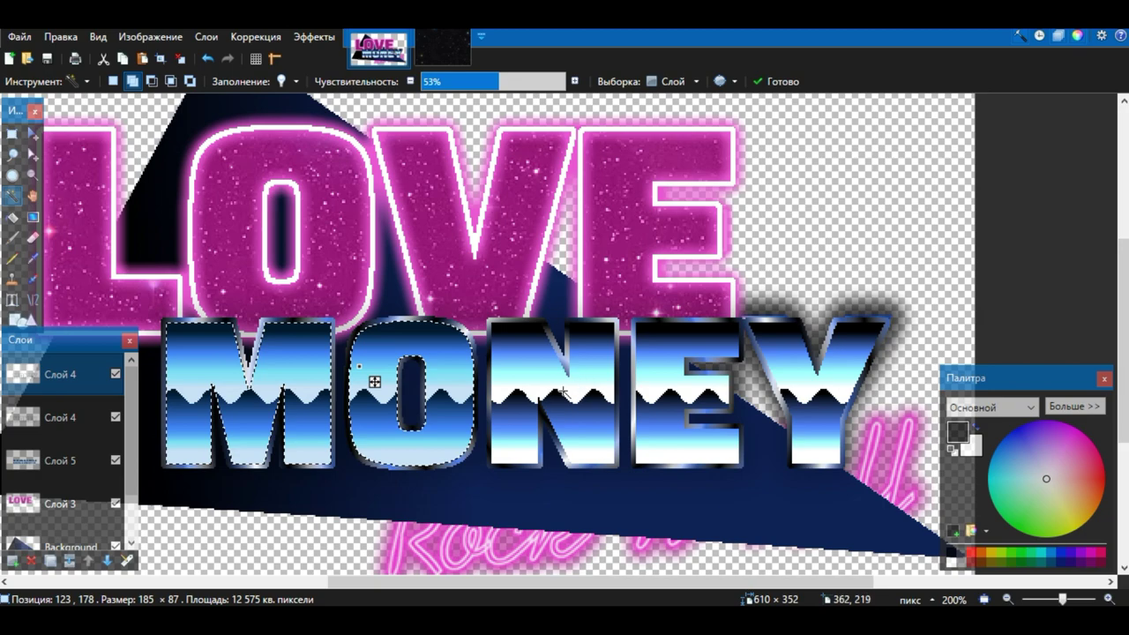
{"action": "left_click", "coordinate": [579, 405]}
{"action": "left_click", "coordinate": [690, 394]}
{"action": "left_click", "coordinate": [830, 399]}
{"action": "left_click", "coordinate": [53, 414]}
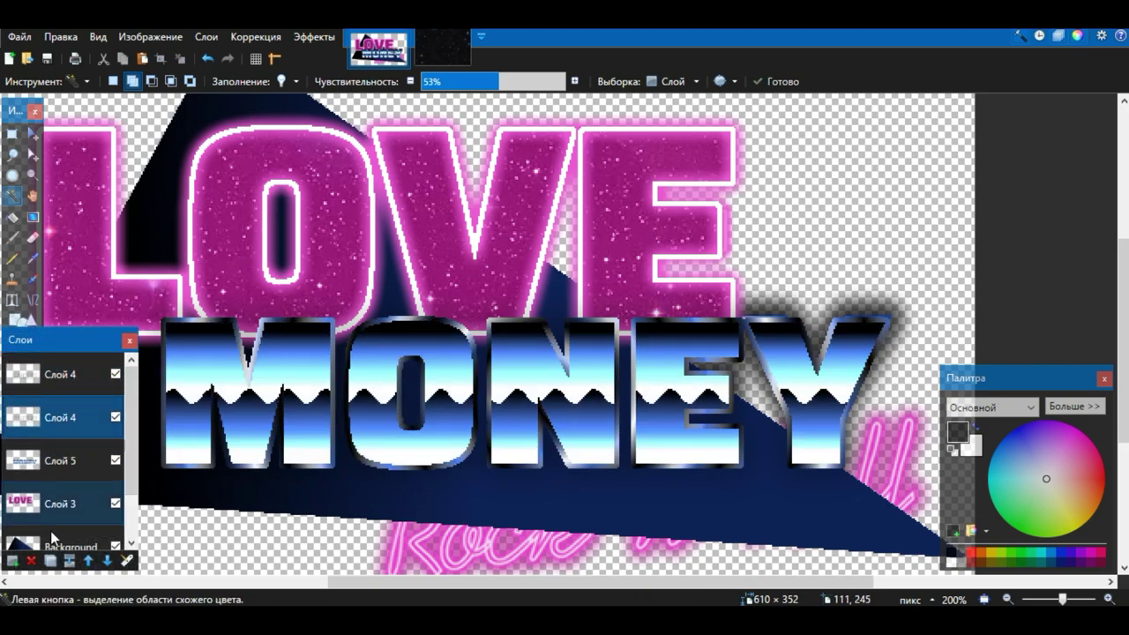
Step: Strengthen the blurred shadow by duplicating and merging its layer, and merge the remaining Слой 4 layers down into Слой 5
{"action": "left_click", "coordinate": [50, 562]}
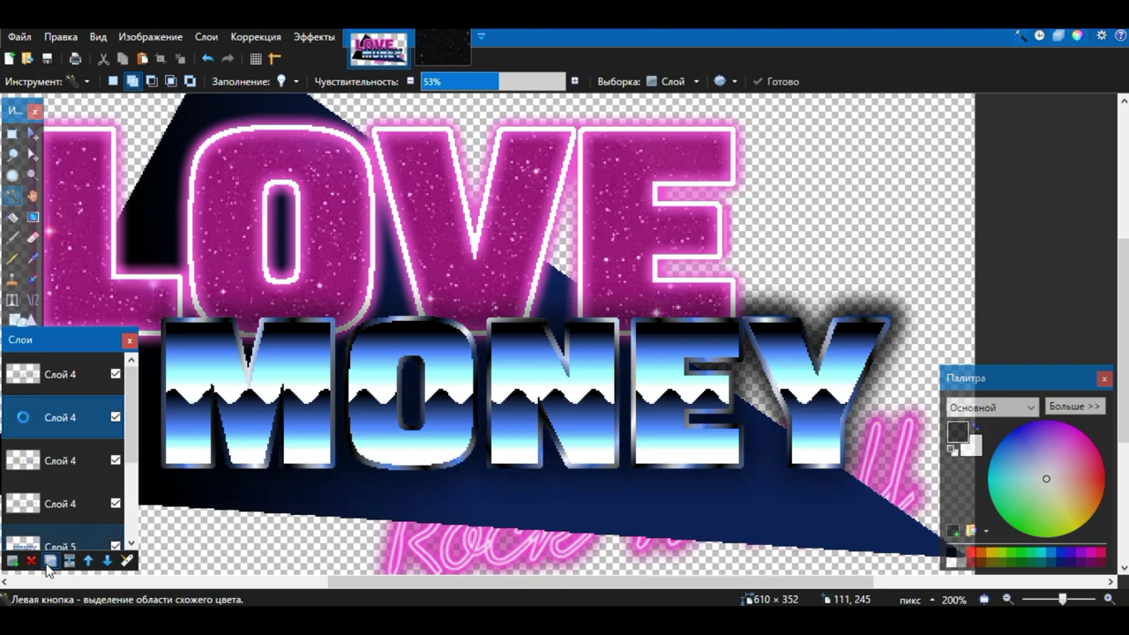
{"action": "left_click", "coordinate": [71, 561]}
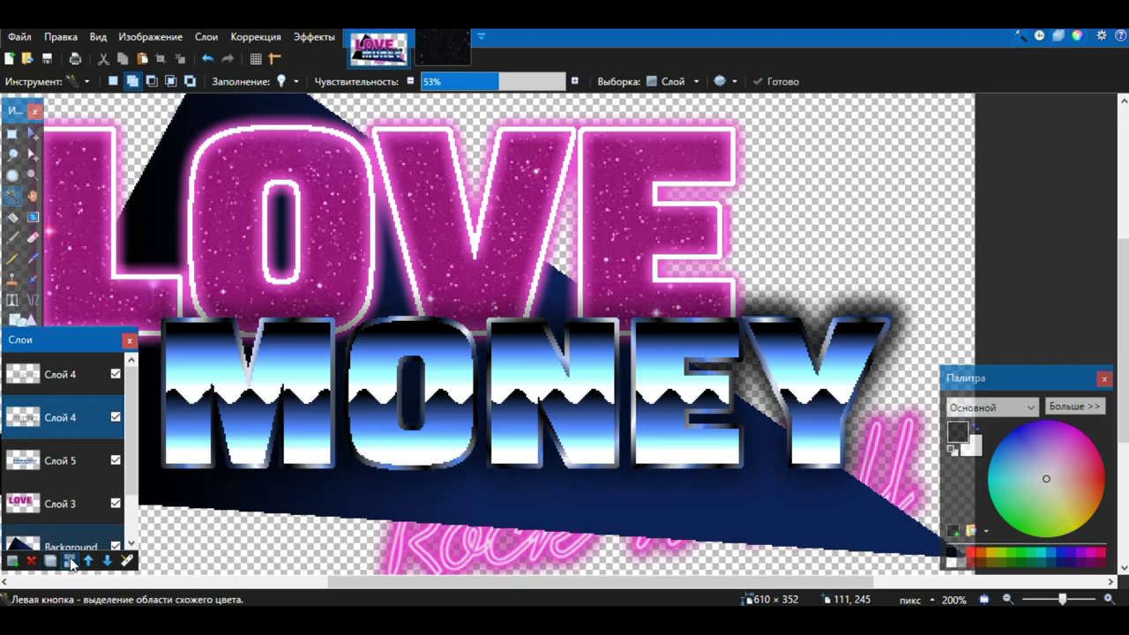
{"action": "left_click", "coordinate": [74, 371]}
{"action": "left_click", "coordinate": [71, 562]}
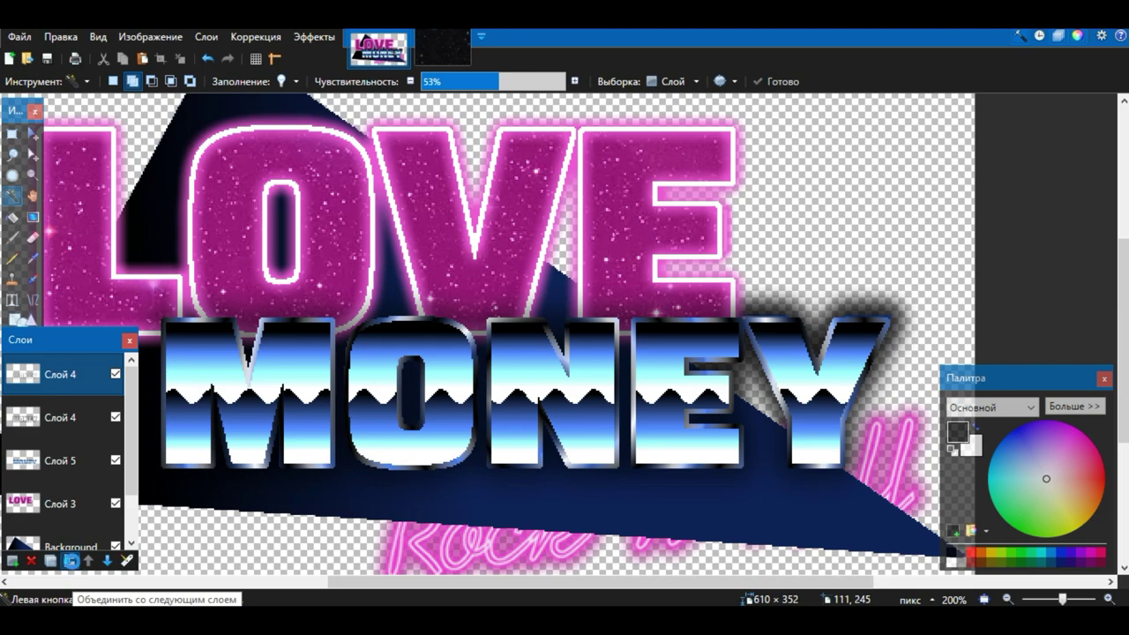
{"action": "left_click", "coordinate": [71, 561]}
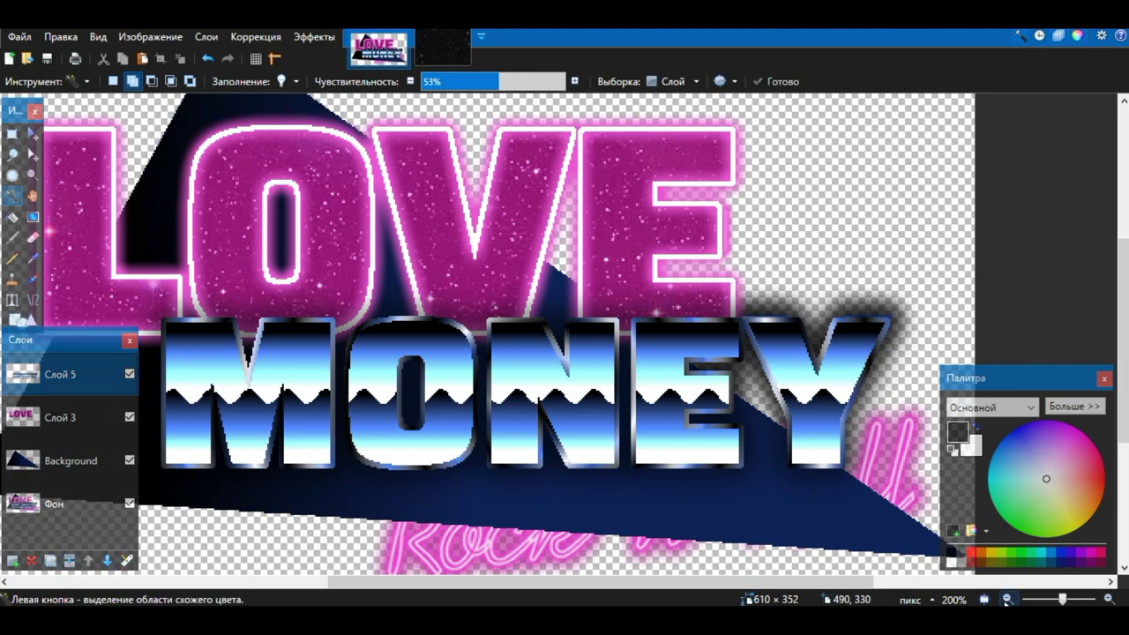
Step: Add a new layer and place the text "Rock 'n' Roll" in Swenson size 92 in black across the lower part of MONEY
{"action": "left_click", "coordinate": [985, 599]}
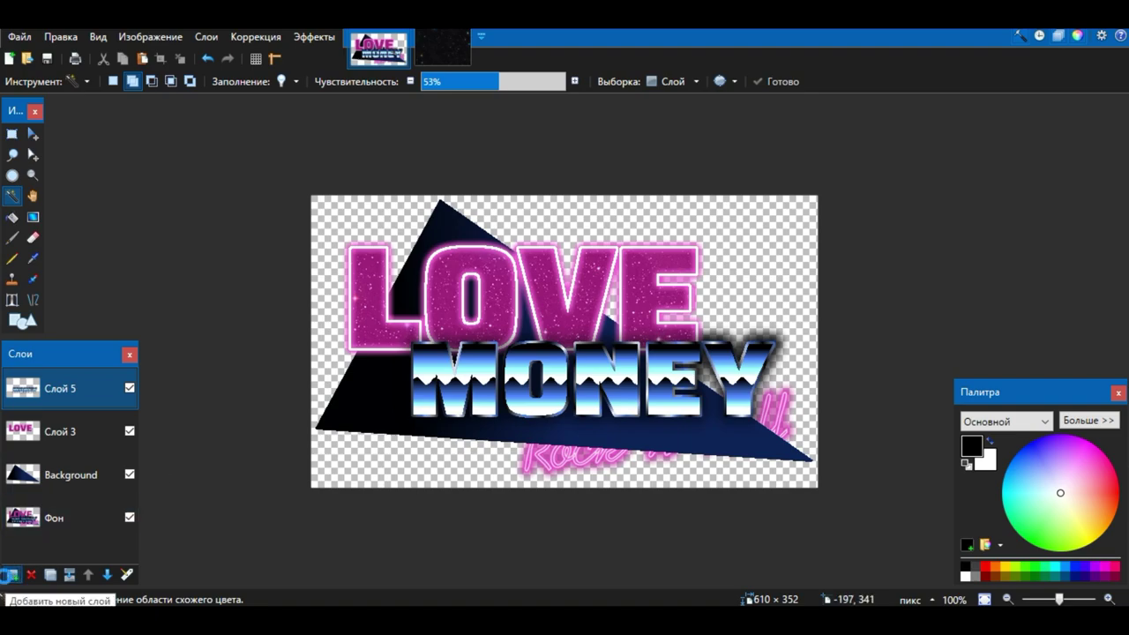
{"action": "left_click", "coordinate": [12, 574]}
{"action": "left_click", "coordinate": [12, 300]}
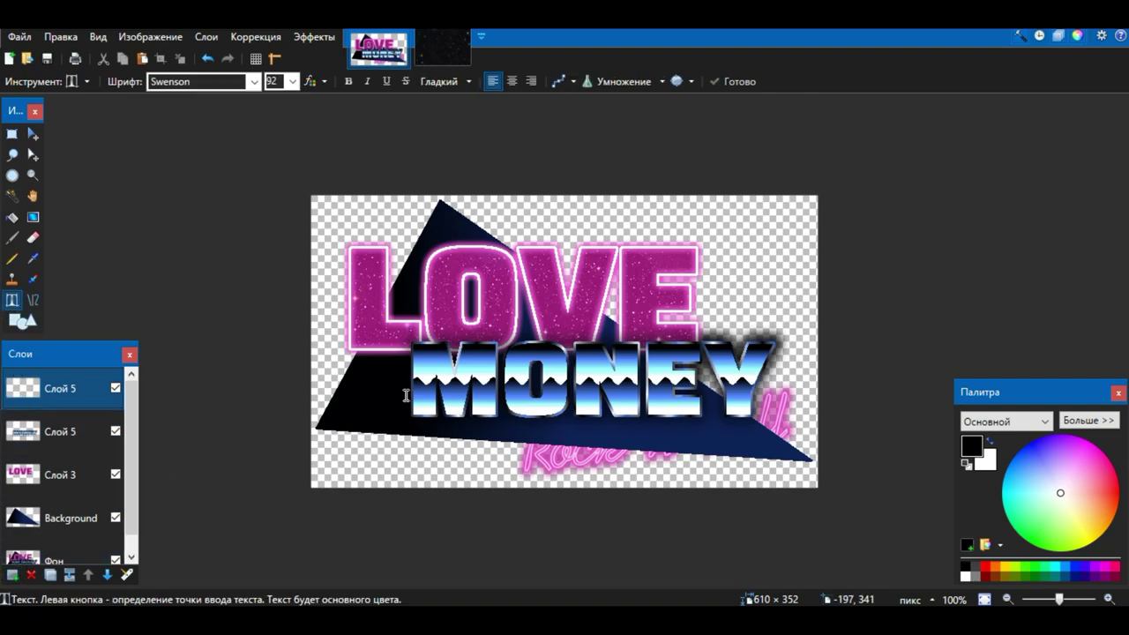
{"action": "left_click", "coordinate": [513, 439]}
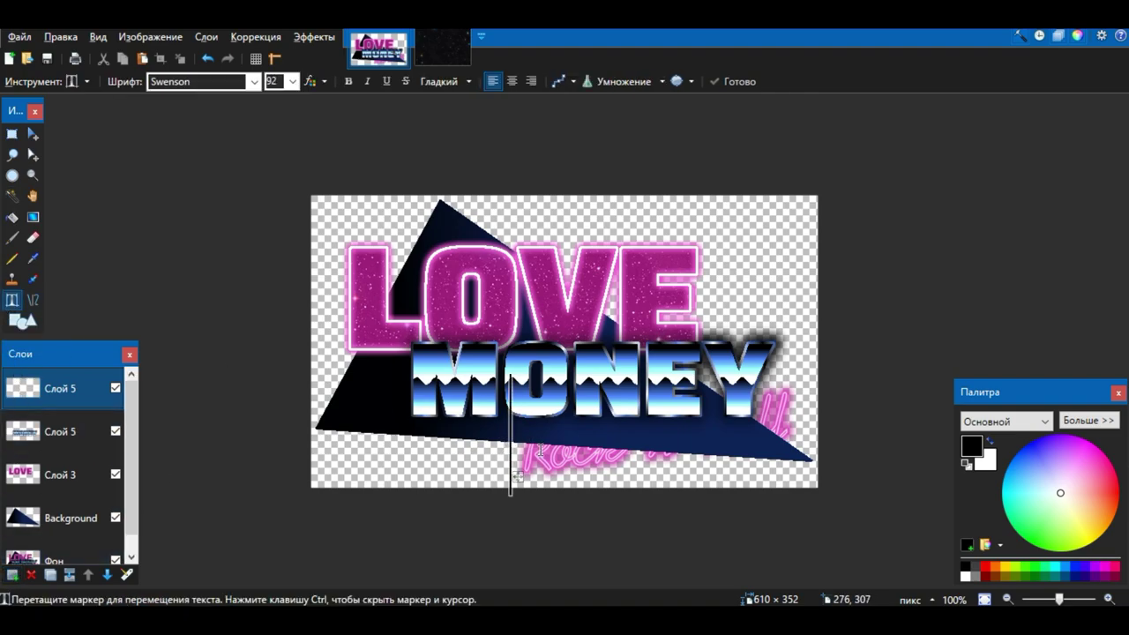
{"action": "type", "text": "R"}
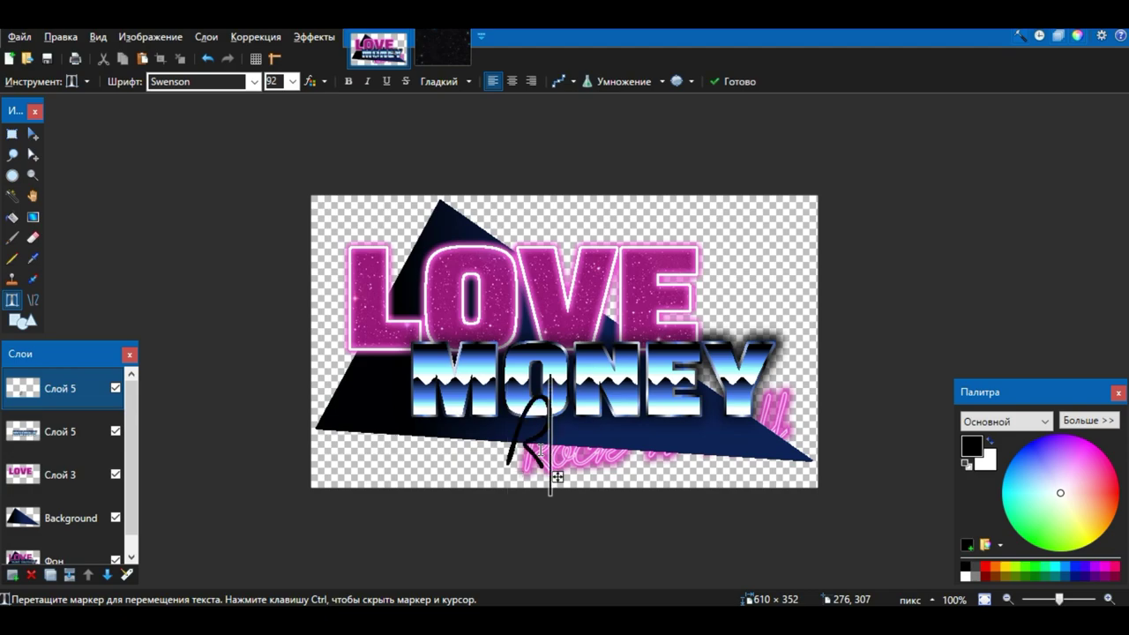
{"action": "type", "text": "ock n'Roll"}
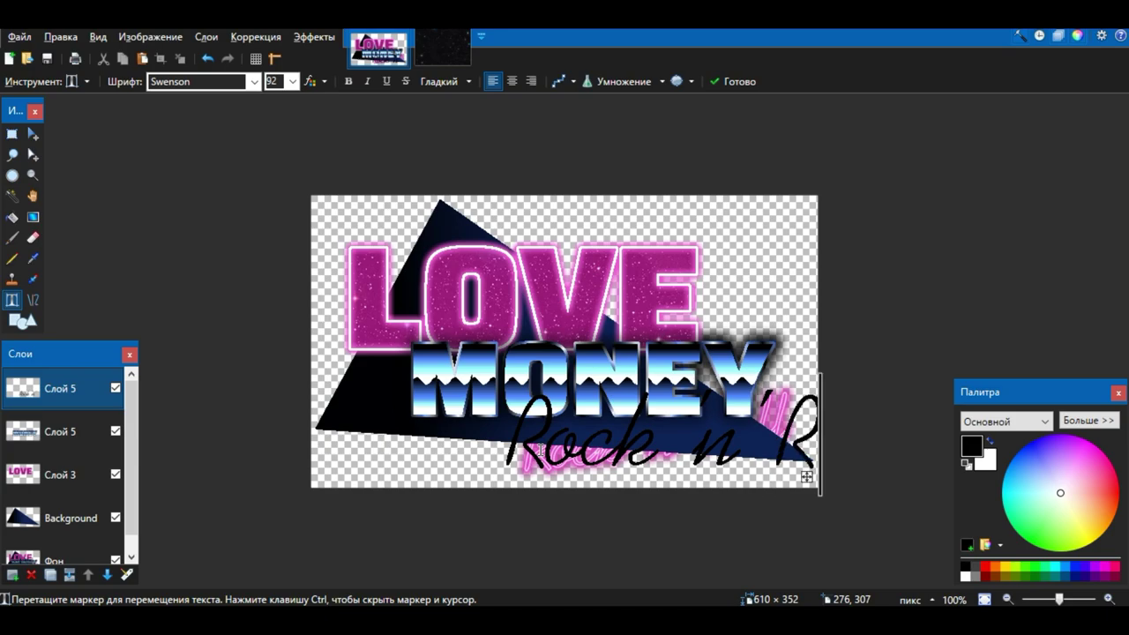
{"action": "left_click_drag", "start_coordinate": [805, 477], "coordinate": [799, 474]}
Step: Try text size 72, move the Rock 'n' Roll text toward the image's right edge, and set its size to 60
{"action": "left_click", "coordinate": [290, 81]}
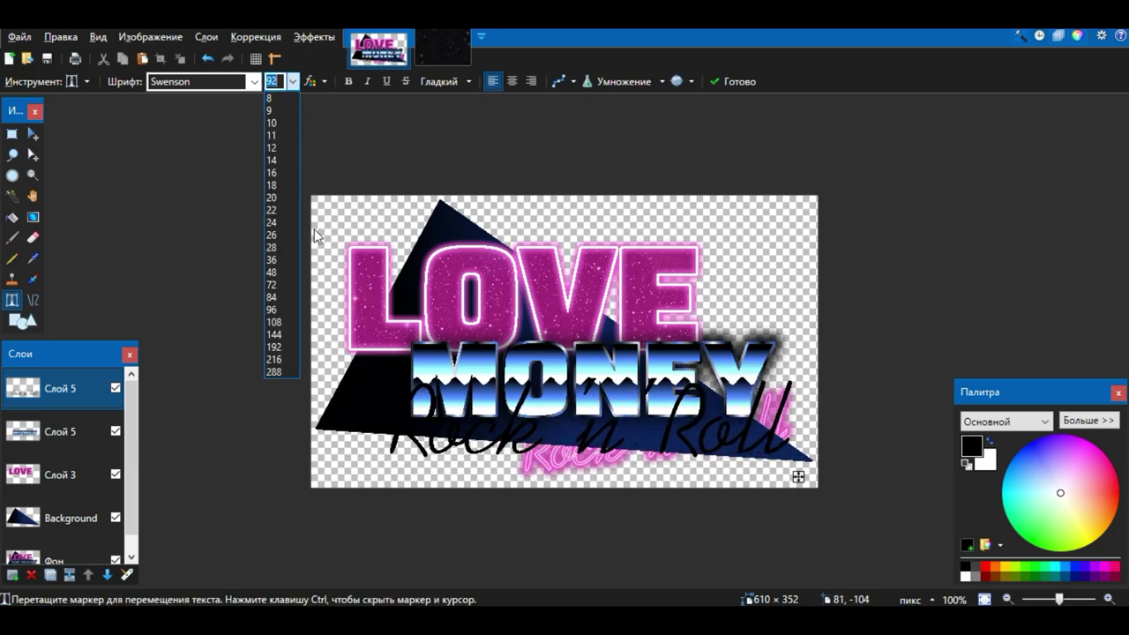
{"action": "left_click", "coordinate": [277, 283]}
{"action": "left_click_drag", "start_coordinate": [710, 476], "coordinate": [806, 476]}
{"action": "left_click", "coordinate": [275, 81]}
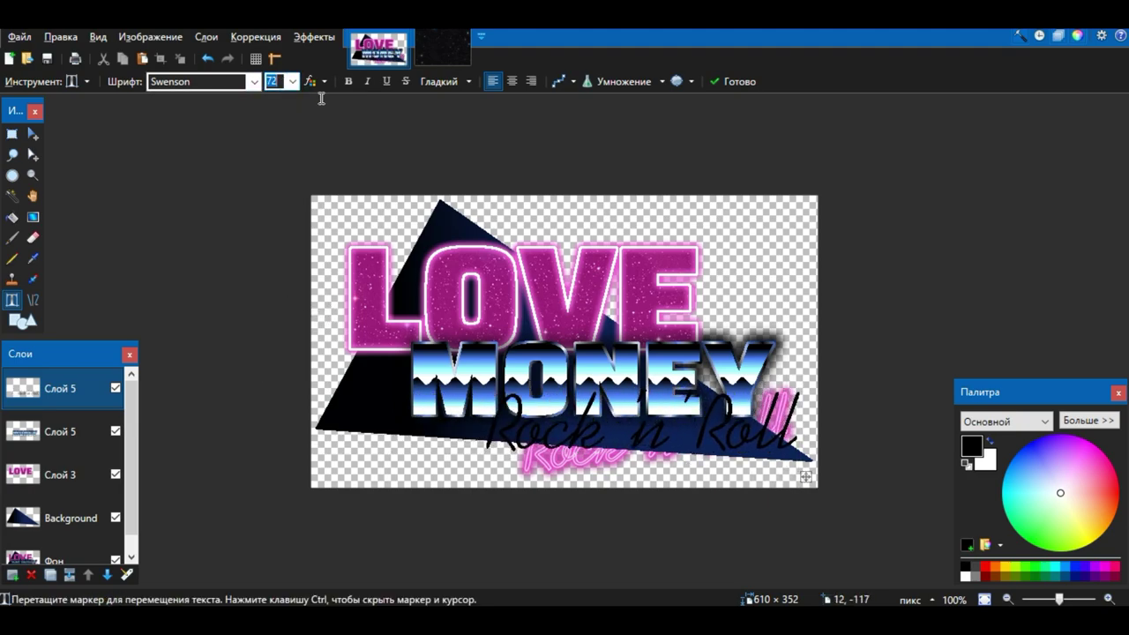
{"action": "type", "text": "60"}
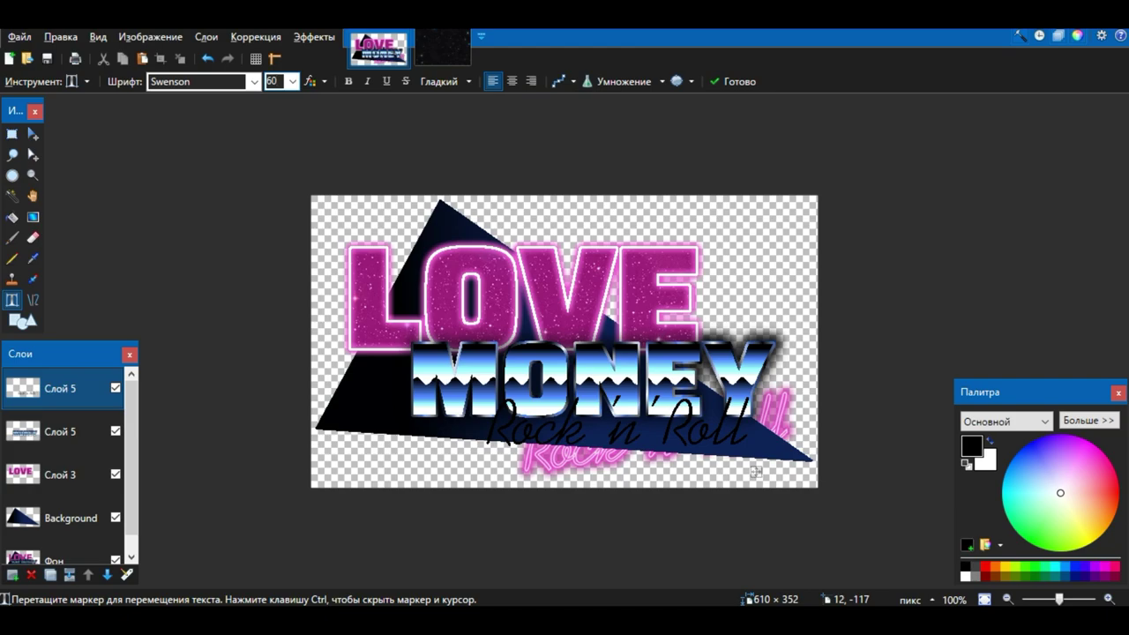
Step: Set the Rock 'n' Roll text size to 65, move it toward the image's lower right corner, and commit the text
{"action": "key", "text": "BackSpace"}
{"action": "type", "text": "5"}
{"action": "scroll", "coordinate": [779, 480], "scroll_direction": "up", "scroll_amount": 2}
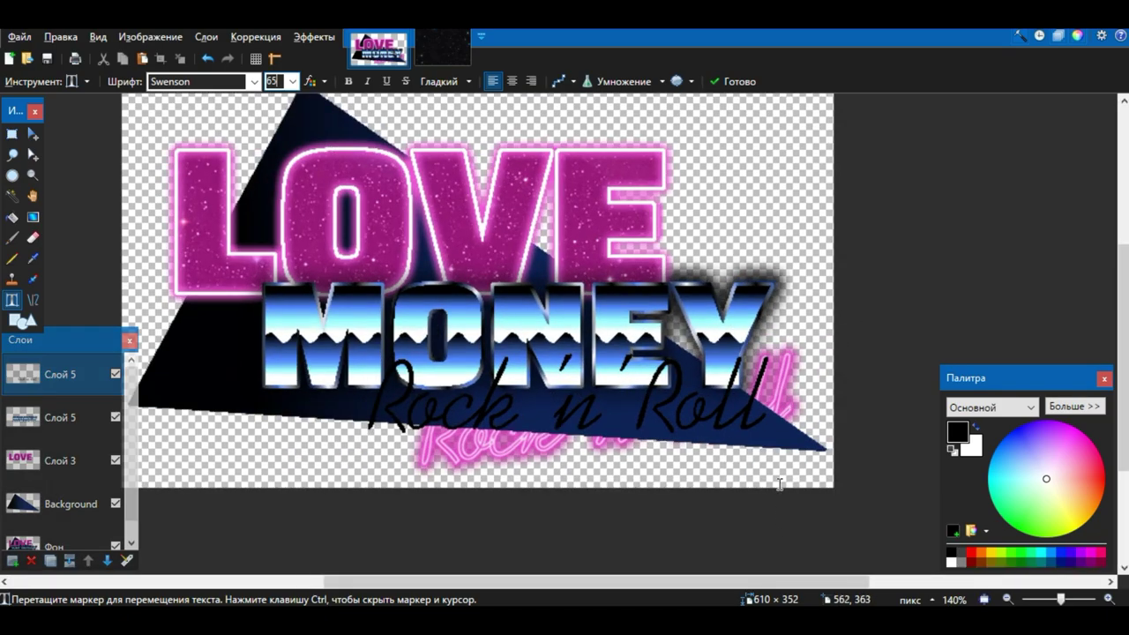
{"action": "left_click_drag", "start_coordinate": [781, 469], "coordinate": [823, 480]}
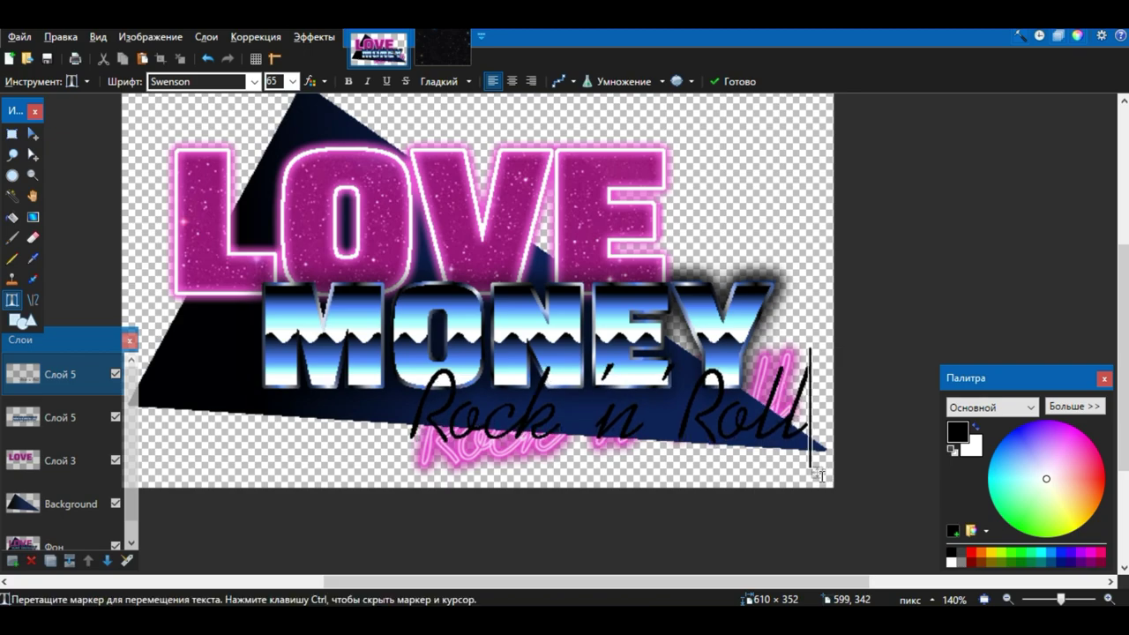
{"action": "key", "text": "Escape"}
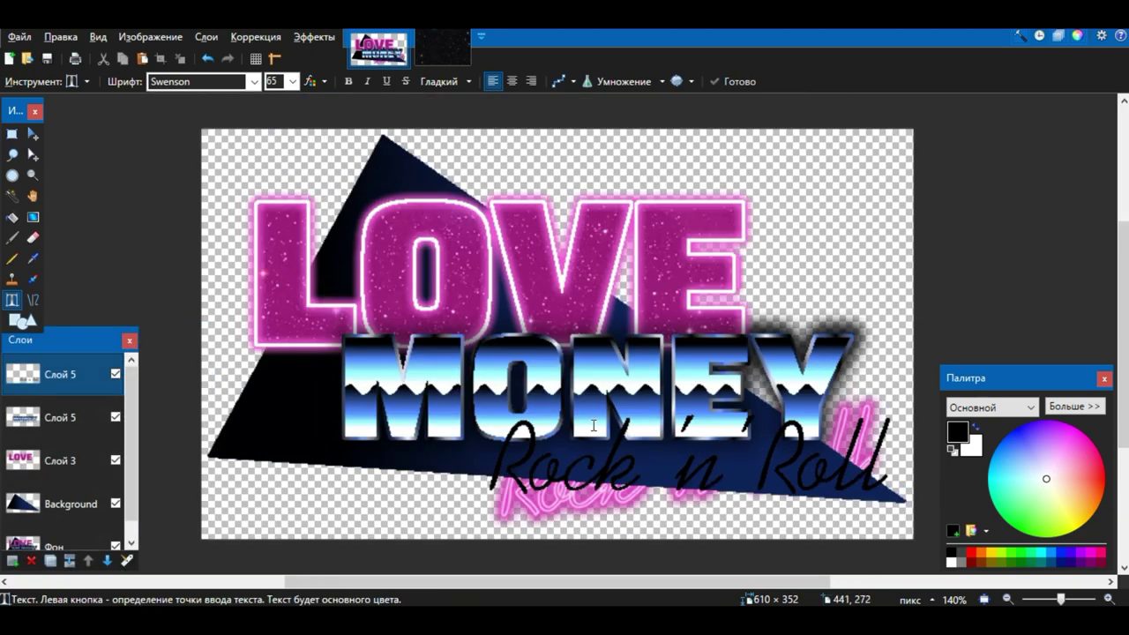
Step: Rotate the Rock 'n' Roll text about 8° counterclockwise, trying bicubic resampling and returning to bilinear quality
{"action": "left_click_drag", "start_coordinate": [184, 396], "coordinate": [291, 466]}
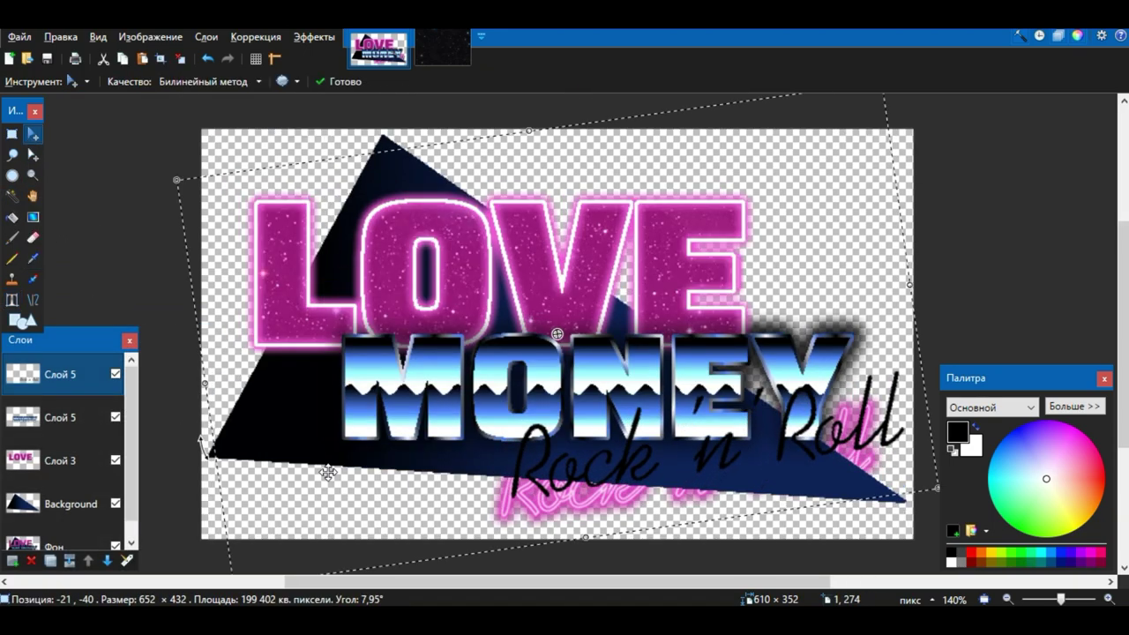
{"action": "scroll", "coordinate": [541, 505], "scroll_direction": "up", "scroll_amount": 5}
{"action": "scroll", "coordinate": [541, 505], "scroll_direction": "down", "scroll_amount": 3}
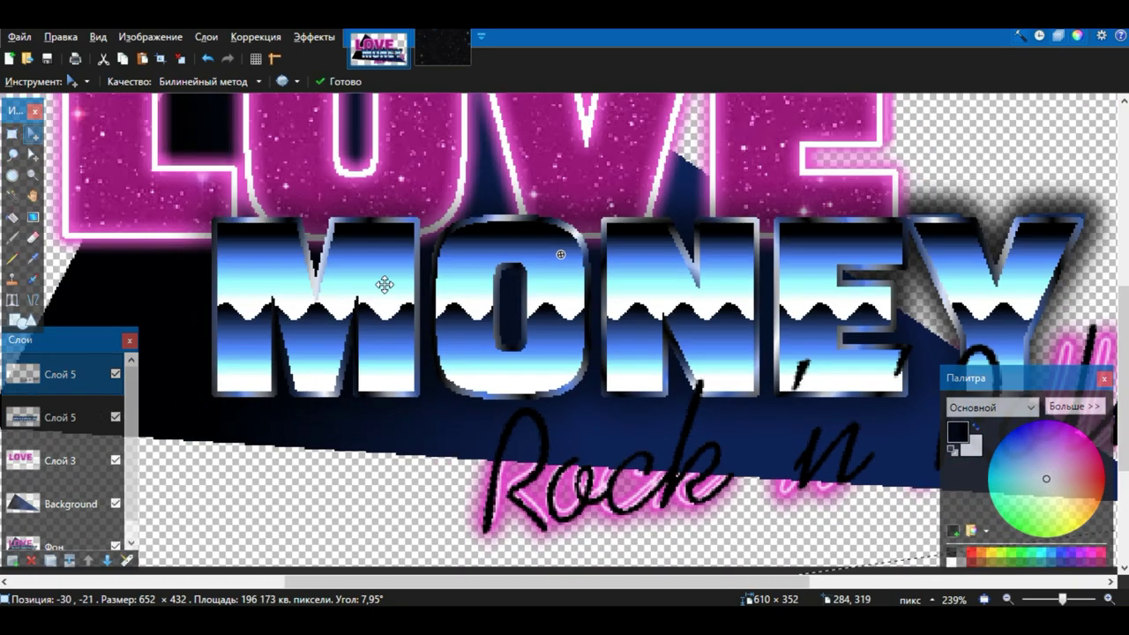
{"action": "scroll", "coordinate": [230, 87], "scroll_direction": "down", "scroll_amount": 1}
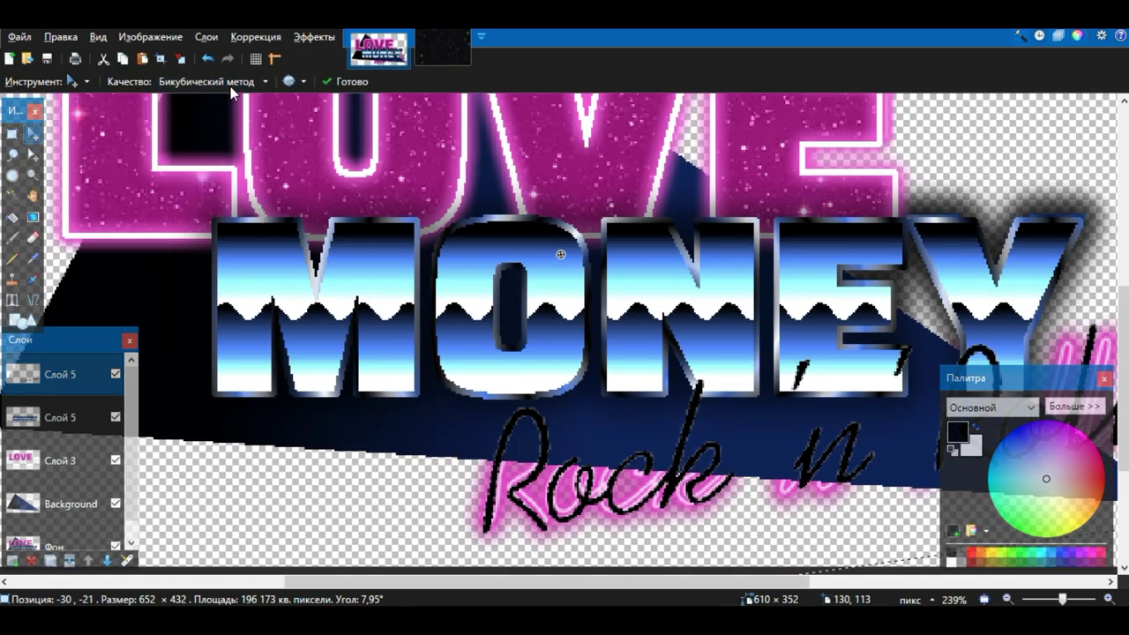
{"action": "scroll", "coordinate": [231, 81], "scroll_direction": "down", "scroll_amount": 1}
{"action": "scroll", "coordinate": [231, 81], "scroll_direction": "up", "scroll_amount": 2}
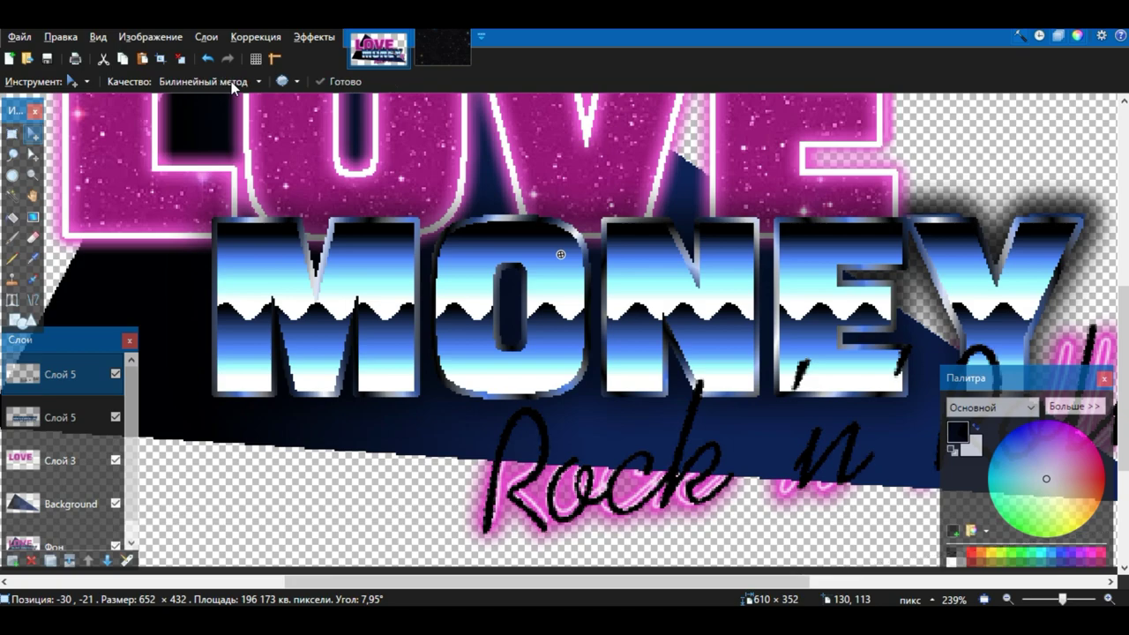
Step: Move the rotated Rock 'n' Roll text over the pink reference lettering and finish the transformation
{"action": "scroll", "coordinate": [386, 267], "scroll_direction": "down", "scroll_amount": 3}
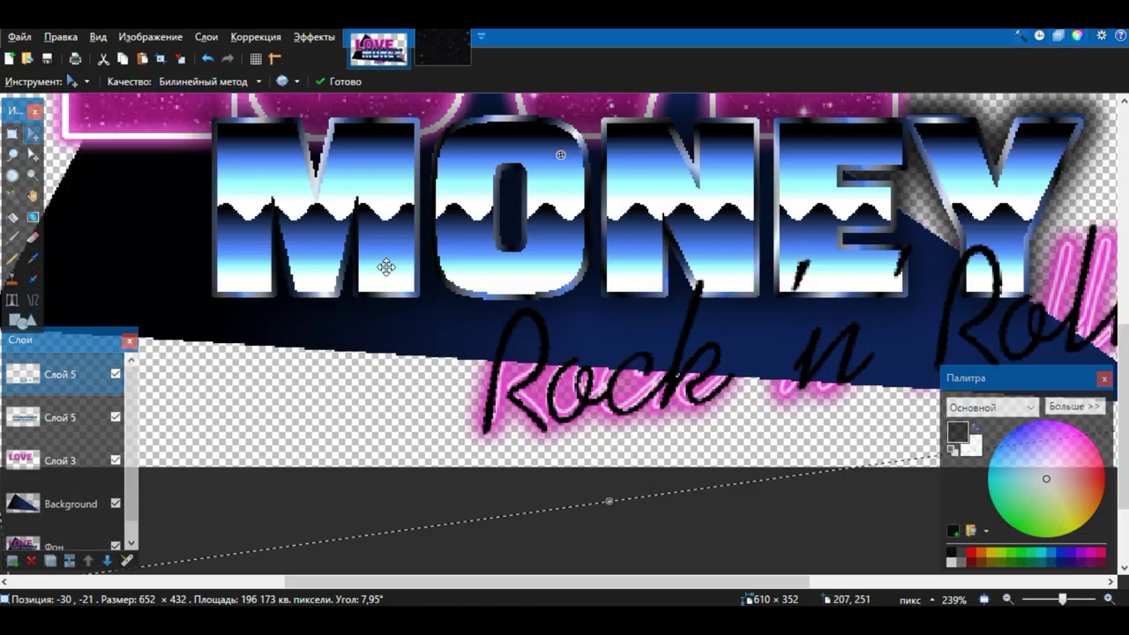
{"action": "scroll", "coordinate": [386, 266], "scroll_direction": "up", "scroll_amount": 1}
{"action": "left_click_drag", "start_coordinate": [762, 331], "coordinate": [755, 332]}
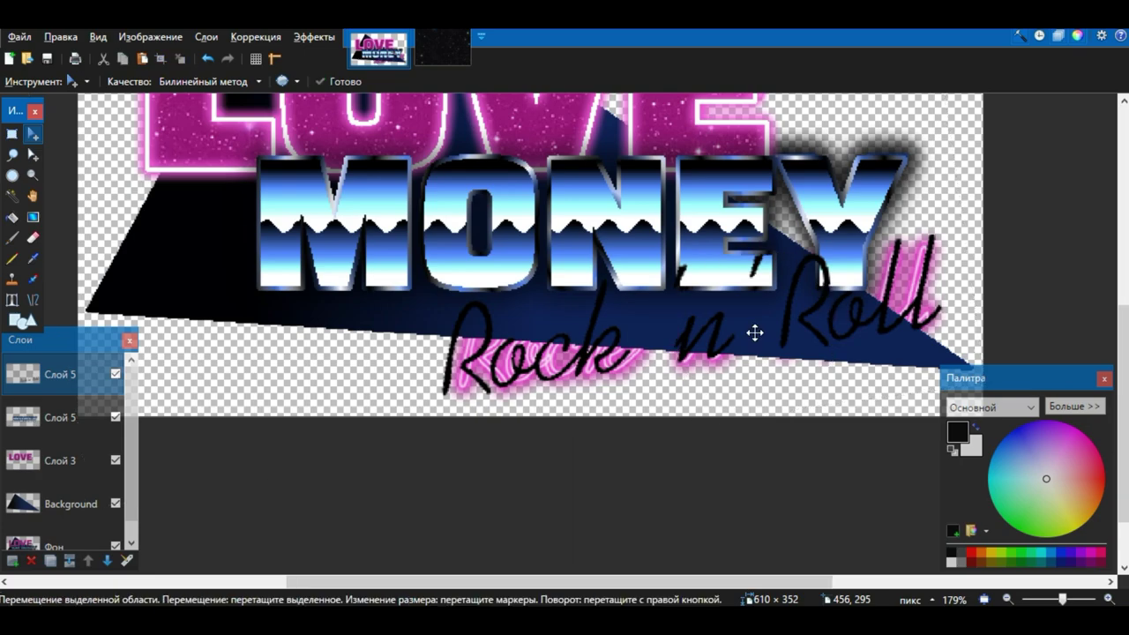
{"action": "scroll", "coordinate": [755, 333], "scroll_direction": "down", "scroll_amount": 1}
{"action": "left_click", "coordinate": [328, 82]}
Step: Apply the Outline Object effect to the script text with width 1, softness 0 and white colour
{"action": "left_click", "coordinate": [315, 37]}
{"action": "mouse_move", "coordinate": [361, 103]}
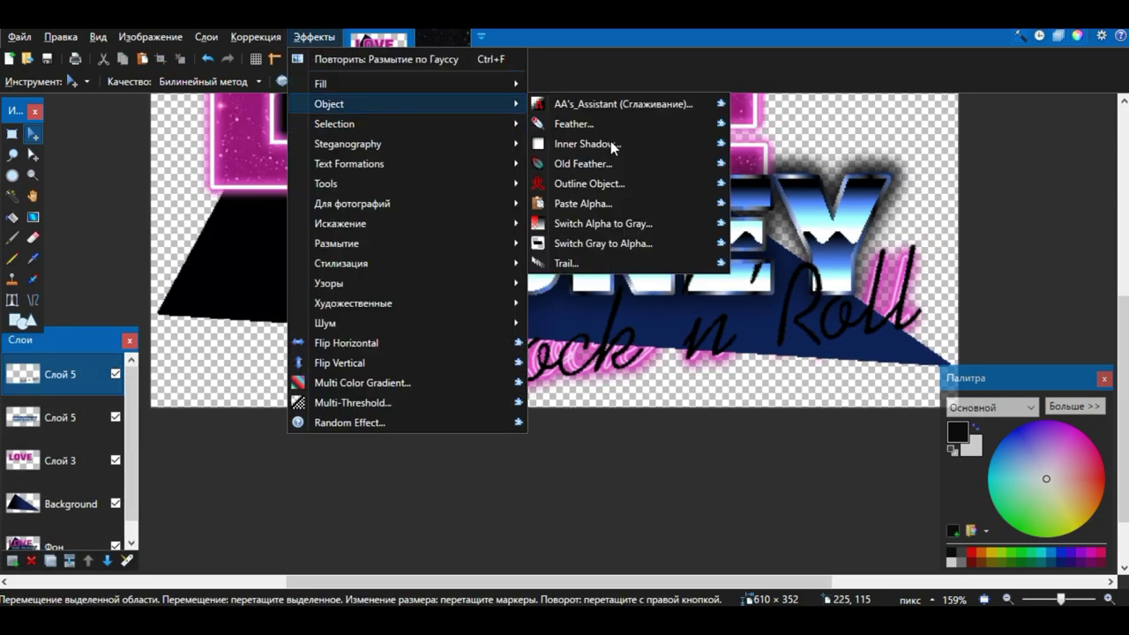
{"action": "left_click", "coordinate": [587, 185]}
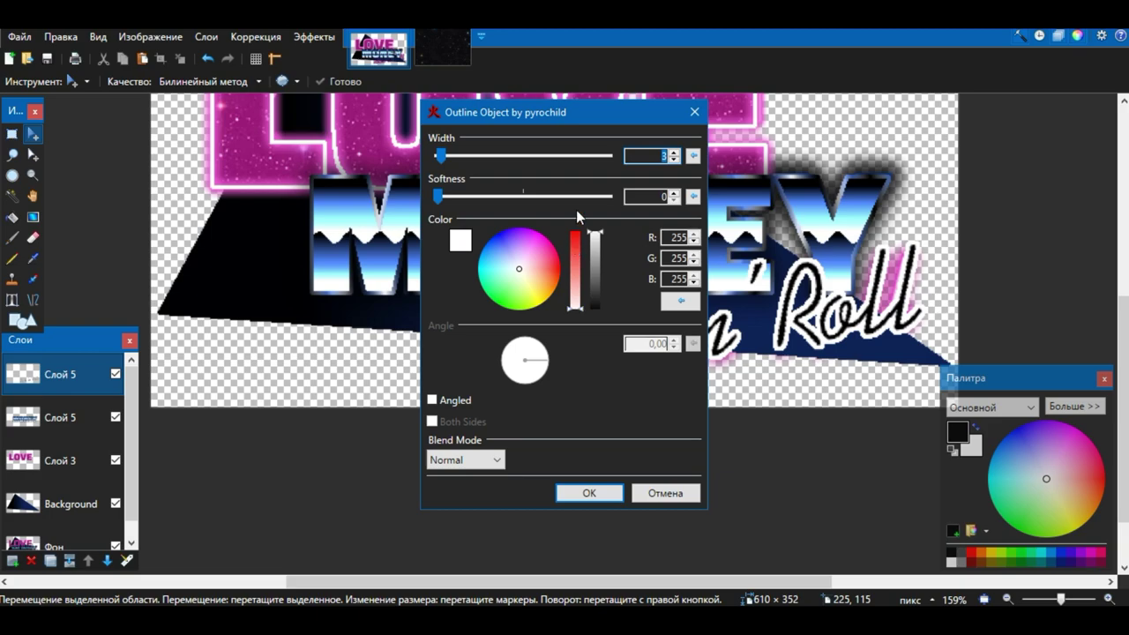
{"action": "left_click", "coordinate": [674, 161]}
{"action": "left_click", "coordinate": [674, 161]}
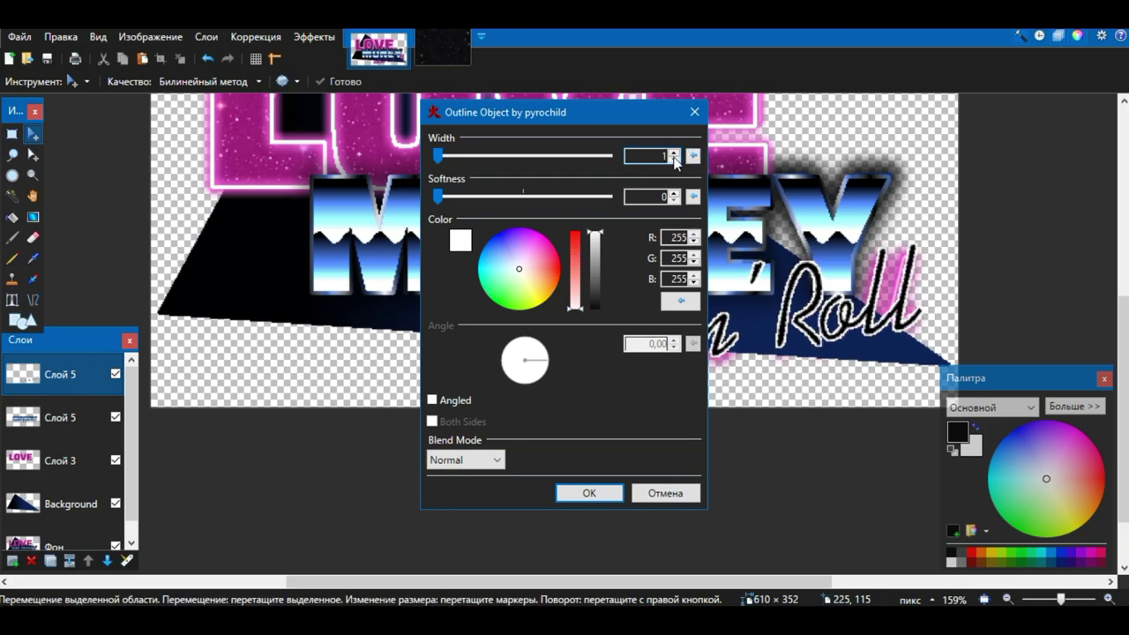
{"action": "left_click", "coordinate": [674, 154]}
{"action": "left_click", "coordinate": [677, 159]}
{"action": "left_click", "coordinate": [607, 493]}
Step: Select the white outline around the black script letters with the Magic Wand at 33% sensitivity
{"action": "scroll", "coordinate": [548, 405], "scroll_direction": "up", "scroll_amount": 8}
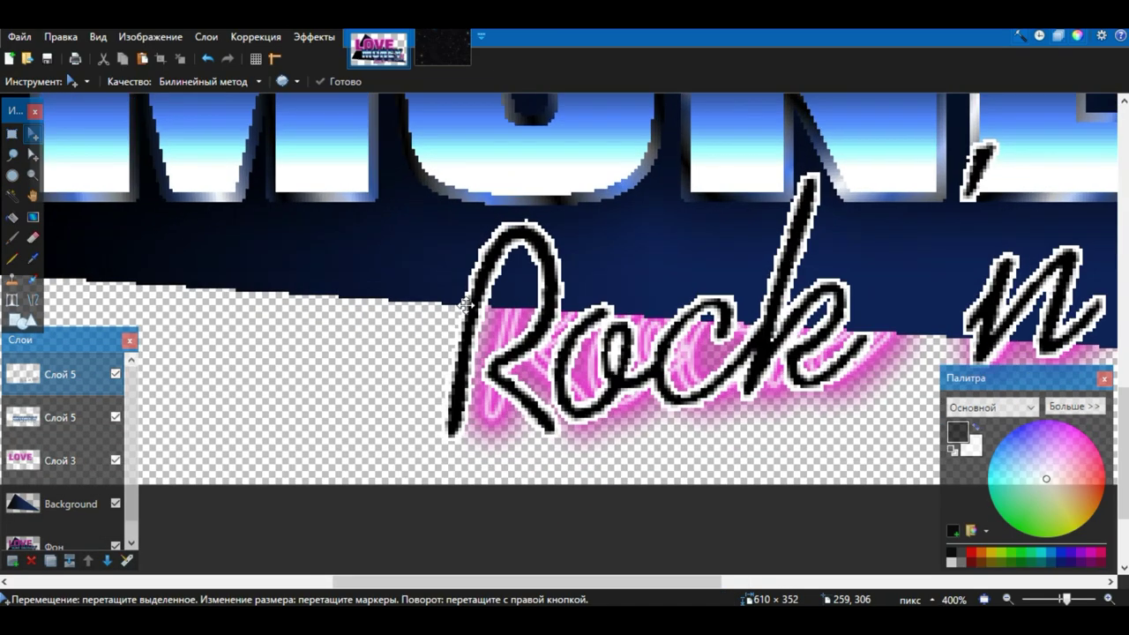
{"action": "scroll", "coordinate": [493, 265], "scroll_direction": "up", "scroll_amount": 2}
{"action": "key", "text": "s"}
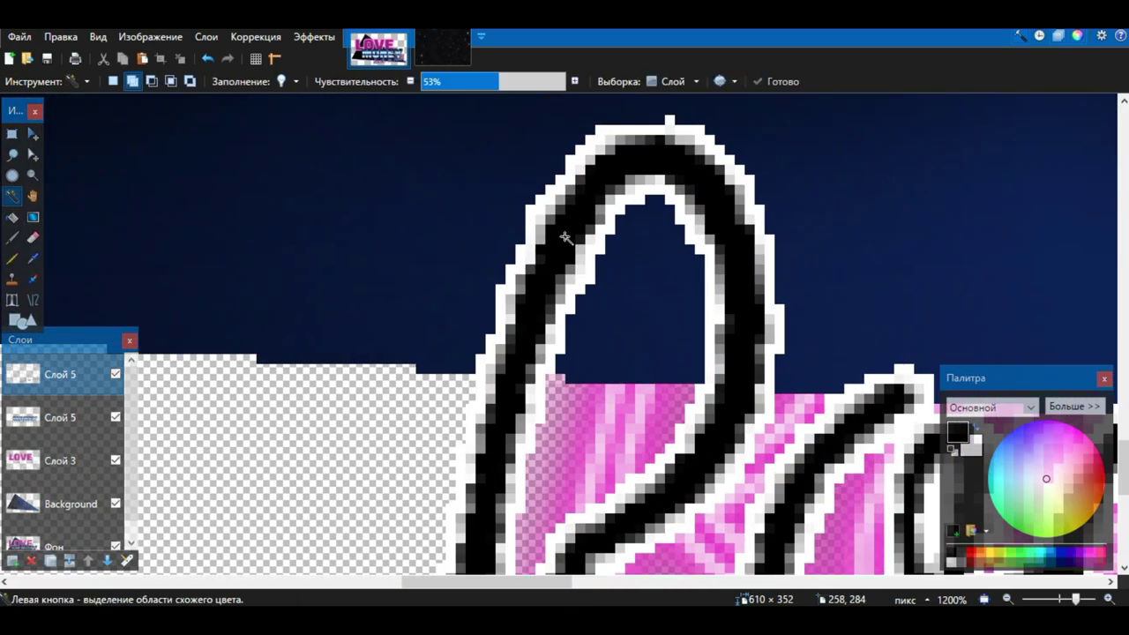
{"action": "left_click", "coordinate": [523, 215]}
{"action": "left_click", "coordinate": [478, 83]}
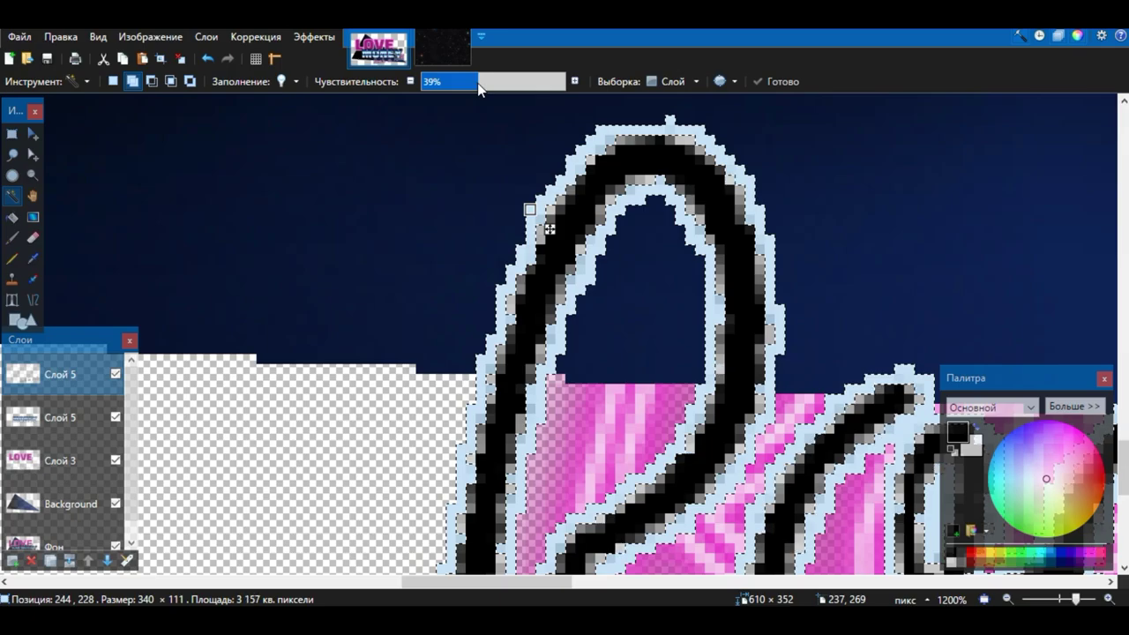
{"action": "left_click", "coordinate": [469, 83]}
Step: Delete the black lettering so only the white outline of the script remains, and deselect
{"action": "scroll", "coordinate": [635, 221], "scroll_direction": "down", "scroll_amount": 5}
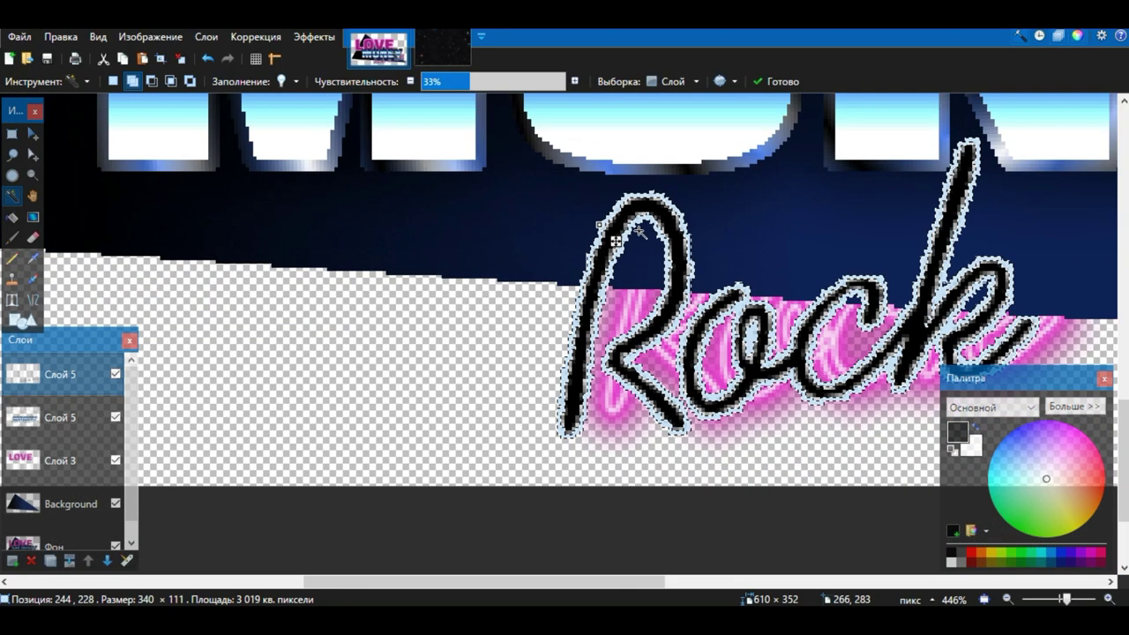
{"action": "key", "text": "ctrl+i"}
{"action": "key", "text": "ctrl+i"}
{"action": "key", "text": "Delete"}
{"action": "key", "text": "ctrl+d"}
Step: Examine the hollow white outline of the Rock 'n' Roll script along its whole length for gaps
{"action": "scroll", "coordinate": [639, 232], "scroll_direction": "right", "scroll_amount": 3}
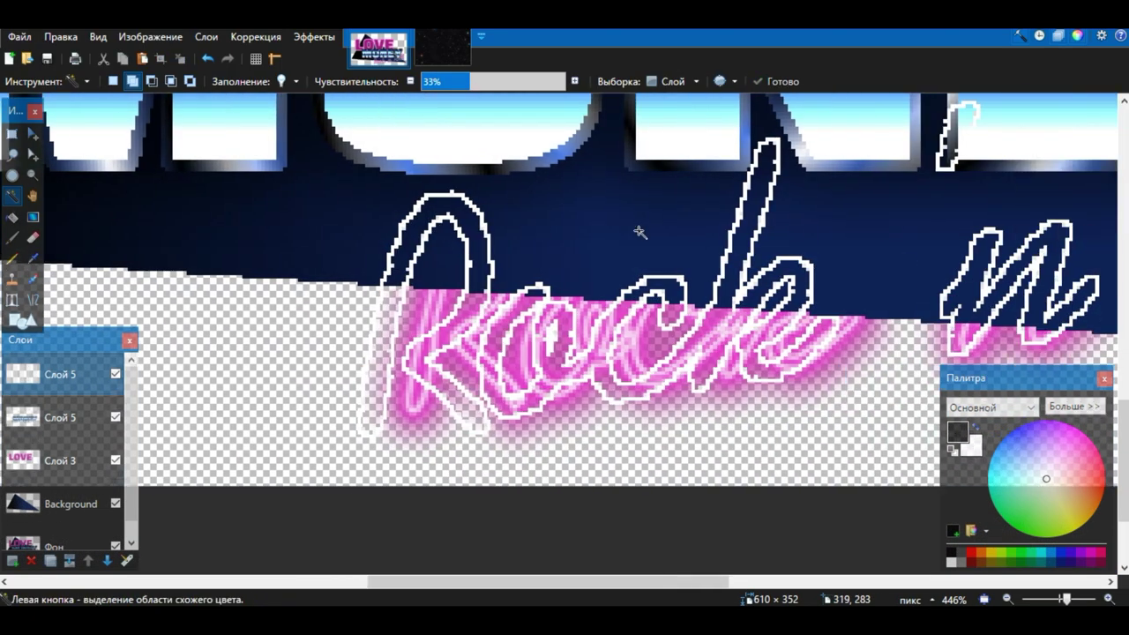
{"action": "scroll", "coordinate": [639, 232], "scroll_direction": "right", "scroll_amount": 4}
{"action": "scroll", "coordinate": [639, 228], "scroll_direction": "down", "scroll_amount": 3}
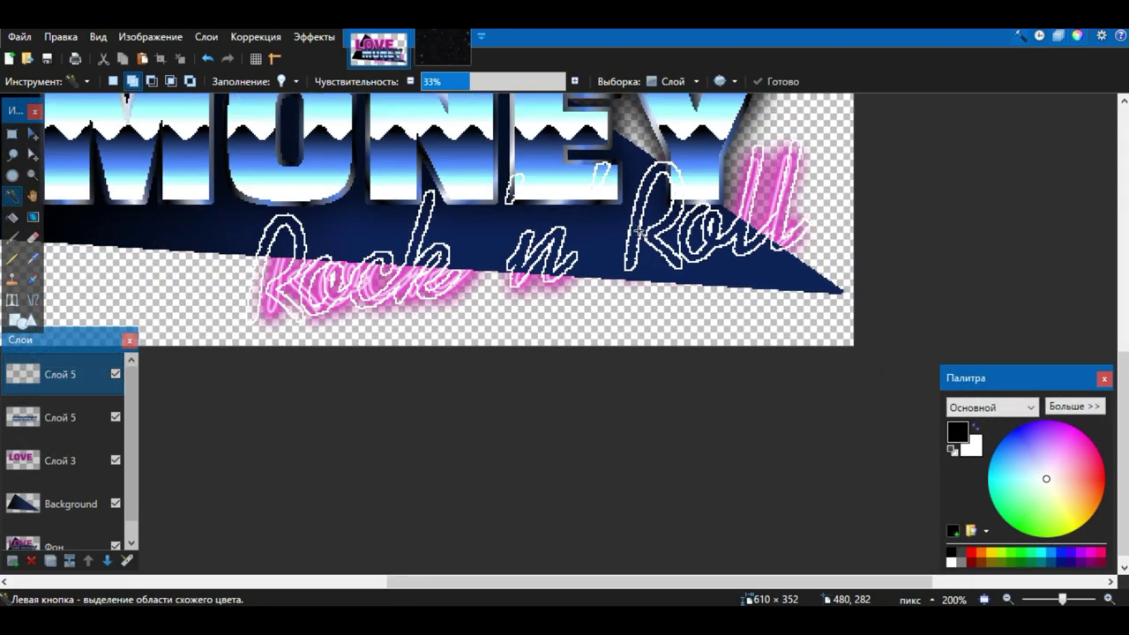
{"action": "scroll", "coordinate": [760, 135], "scroll_direction": "up", "scroll_amount": 3}
{"action": "scroll", "coordinate": [509, 245], "scroll_direction": "down", "scroll_amount": 3}
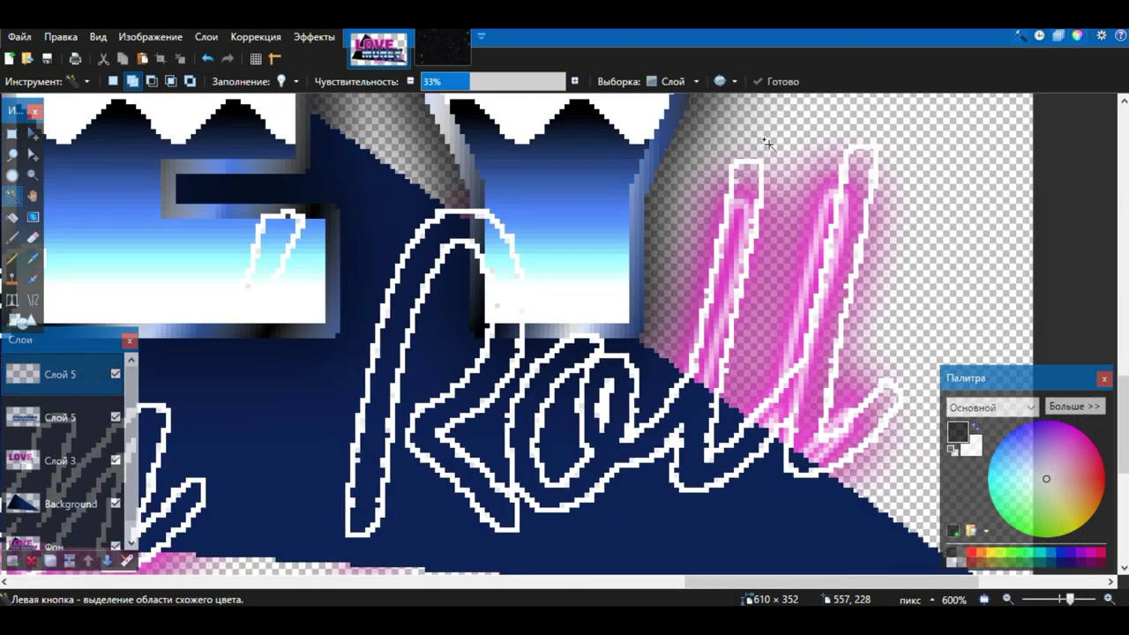
{"action": "scroll", "coordinate": [509, 245], "scroll_direction": "up", "scroll_amount": 1}
{"action": "scroll", "coordinate": [509, 245], "scroll_direction": "left", "scroll_amount": 1}
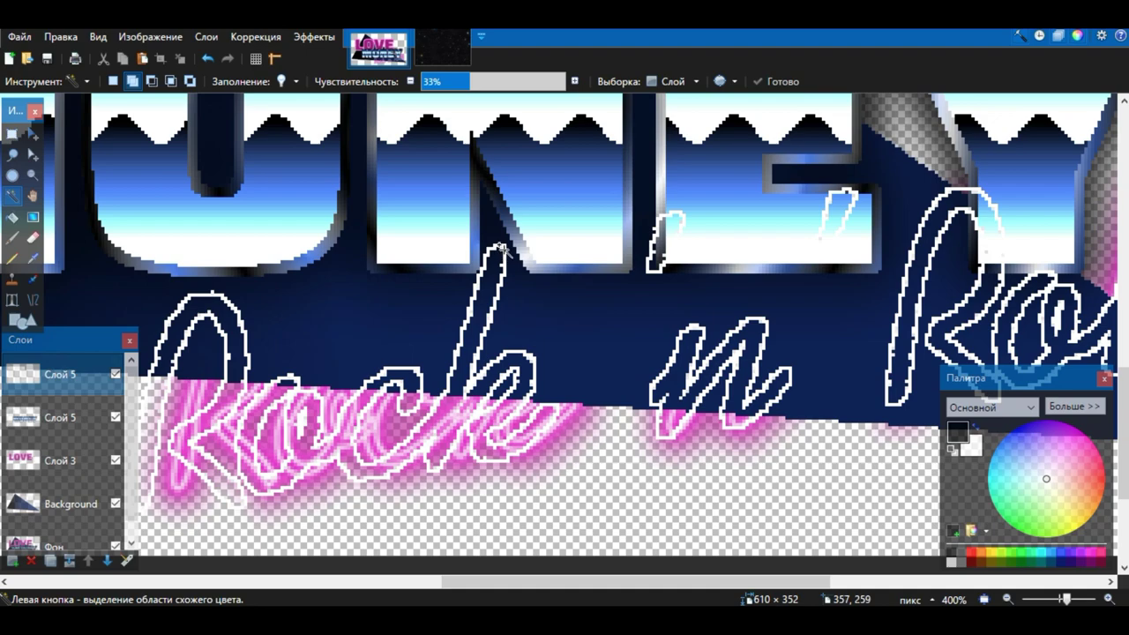
{"action": "scroll", "coordinate": [499, 247], "scroll_direction": "up", "scroll_amount": 1}
{"action": "left_click", "coordinate": [314, 36]}
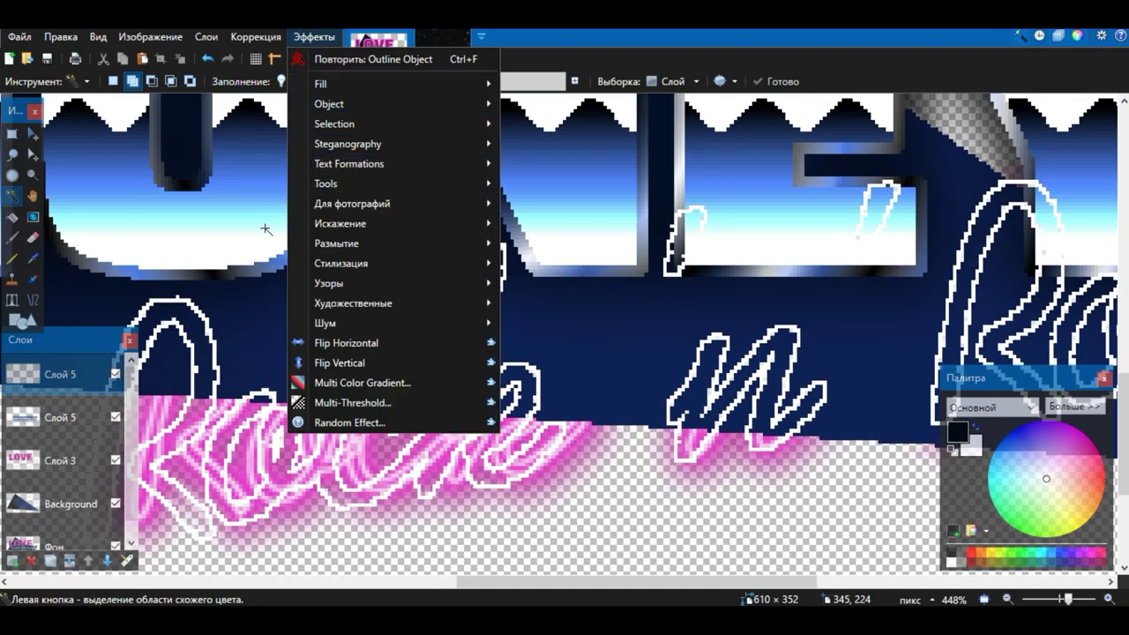
{"action": "left_click", "coordinate": [754, 38]}
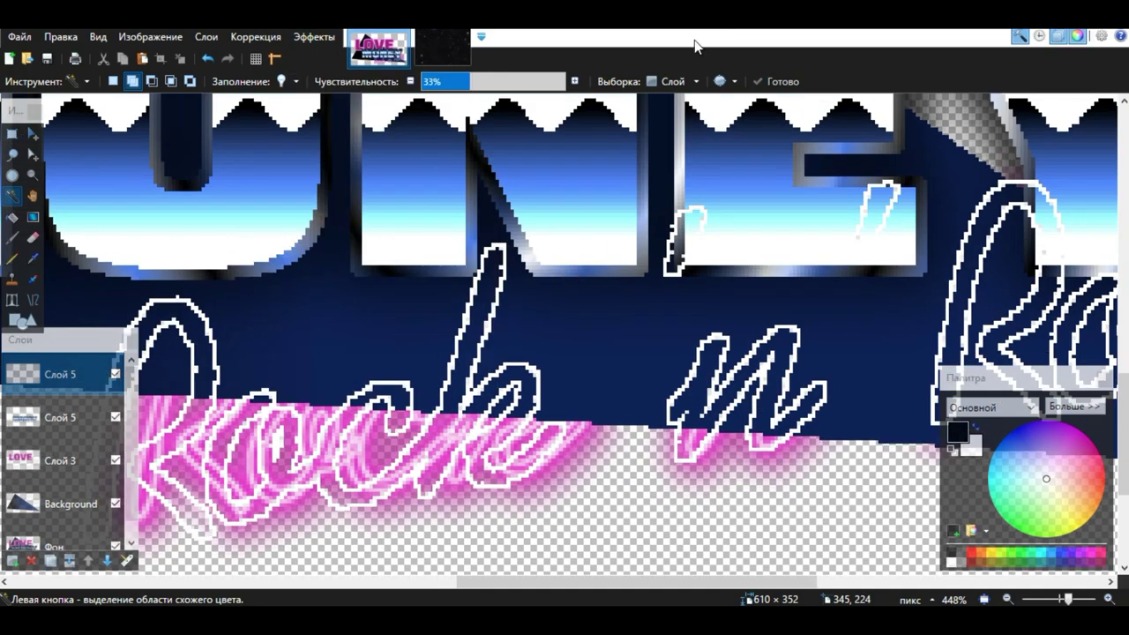
Step: Select the hollow strokes enclosed by the white script outline with the Magic Wand in subtract mode
{"action": "left_click", "coordinate": [367, 327]}
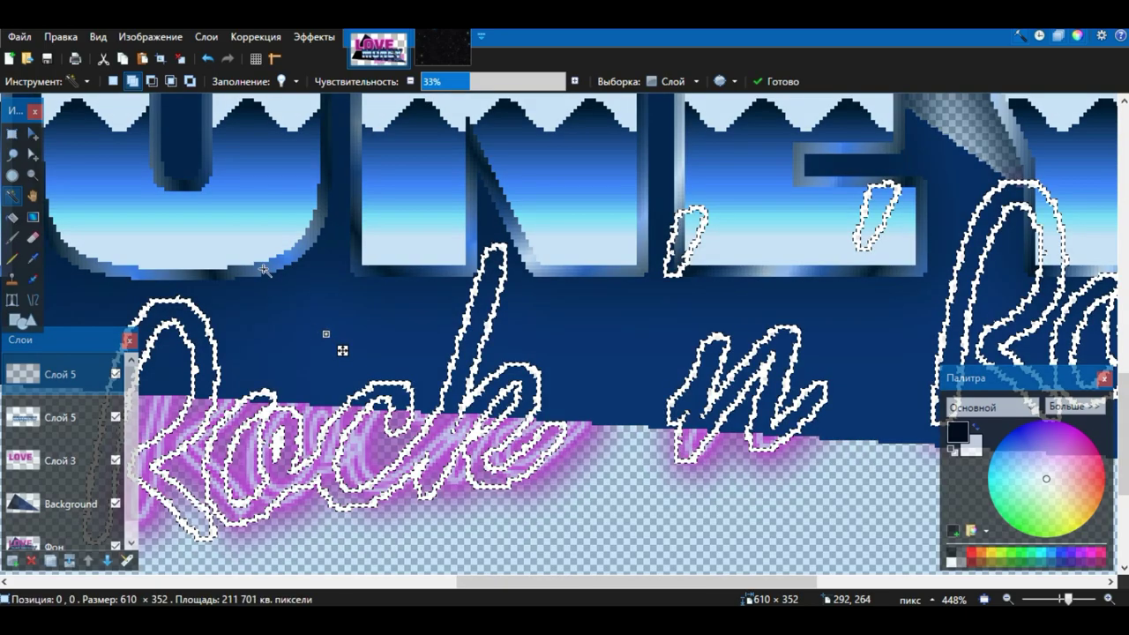
{"action": "left_click", "coordinate": [151, 81]}
{"action": "scroll", "coordinate": [767, 176], "scroll_direction": "down", "scroll_amount": 4}
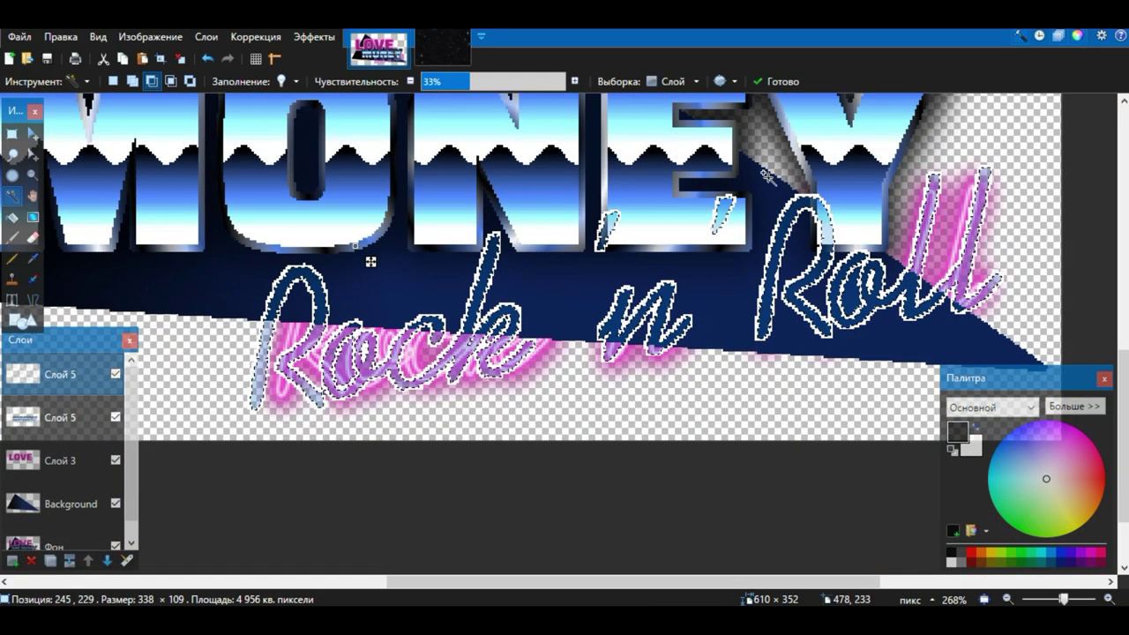
{"action": "scroll", "coordinate": [768, 177], "scroll_direction": "up", "scroll_amount": 1}
Step: Try repeating the Outline Object effect to thicken the white script outline, and undo it
{"action": "left_click", "coordinate": [314, 37]}
{"action": "left_click", "coordinate": [359, 68]}
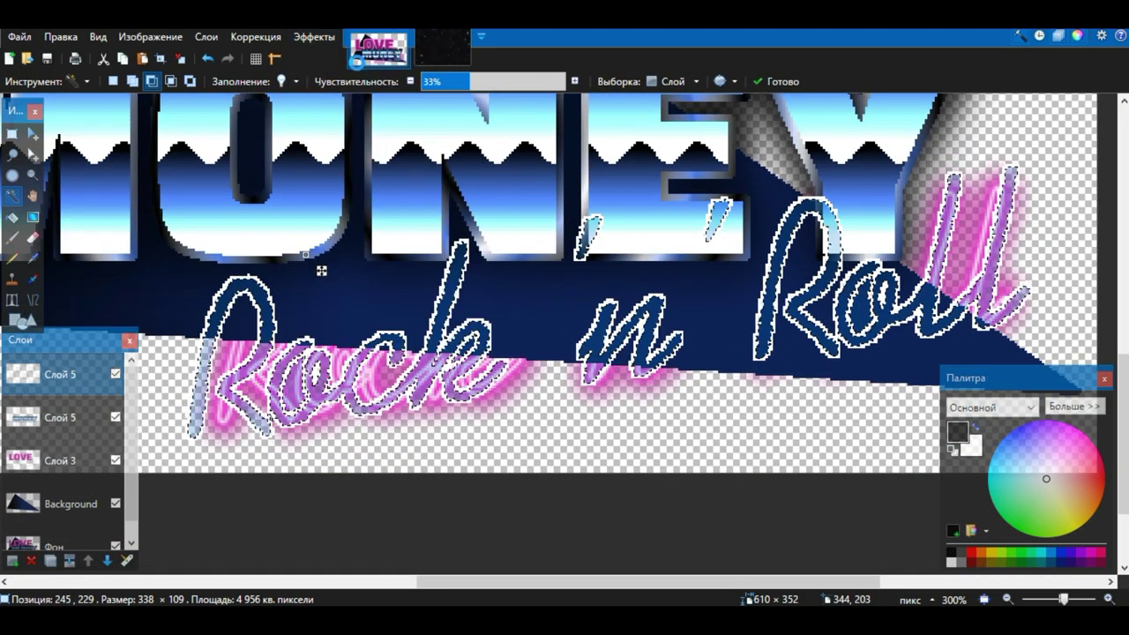
{"action": "scroll", "coordinate": [823, 222], "scroll_direction": "up", "scroll_amount": 1}
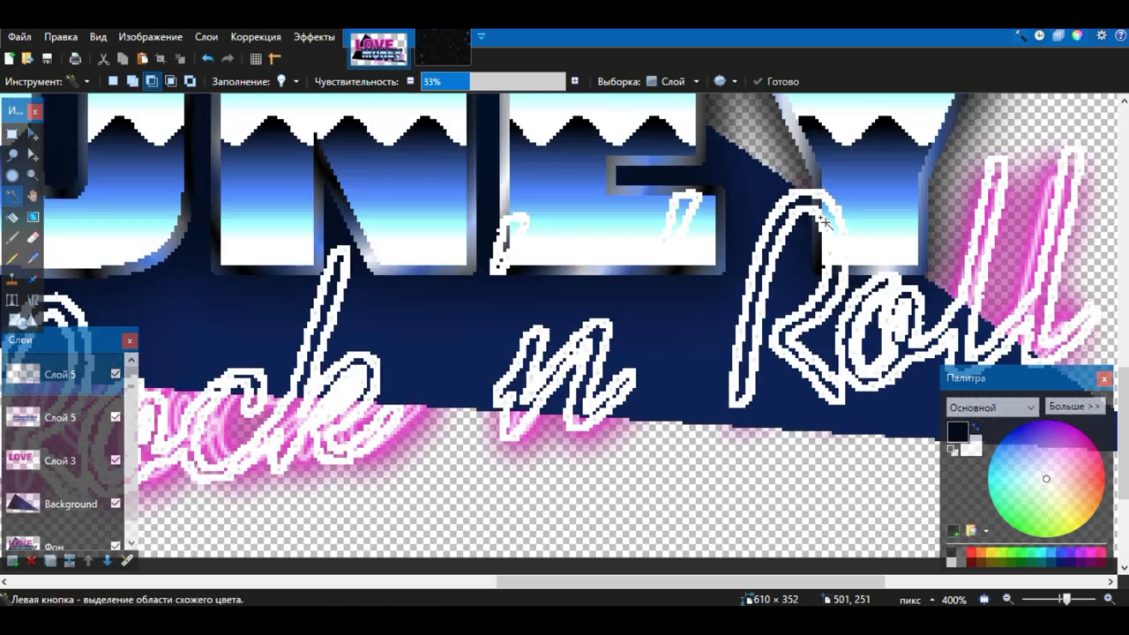
{"action": "key", "text": "ctrl+z"}
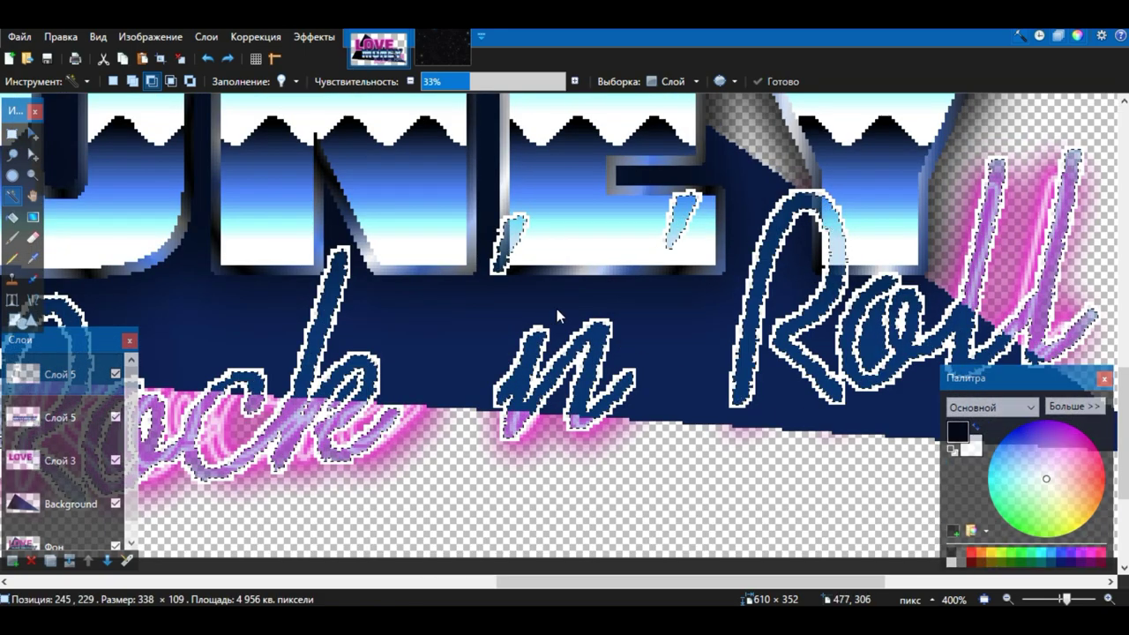
{"action": "key", "text": "ctrl+y"}
{"action": "scroll", "coordinate": [565, 300], "scroll_direction": "down", "scroll_amount": 2}
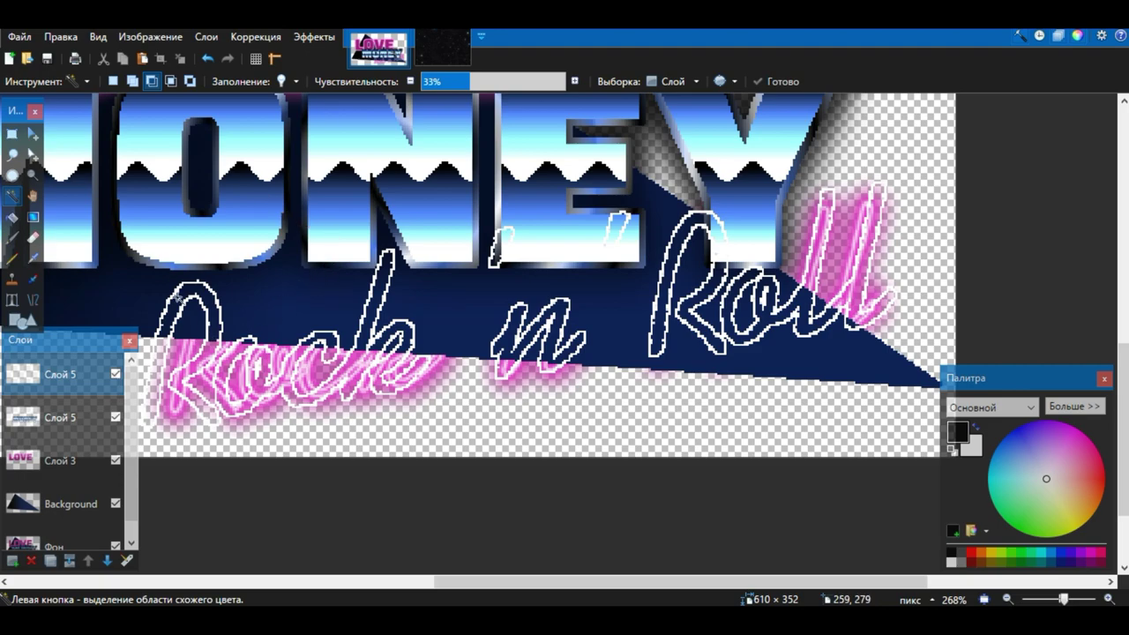
Step: Select the white script outline with the Magic Wand in add mode and add a new layer above it
{"action": "scroll", "coordinate": [177, 295], "scroll_direction": "up", "scroll_amount": 4}
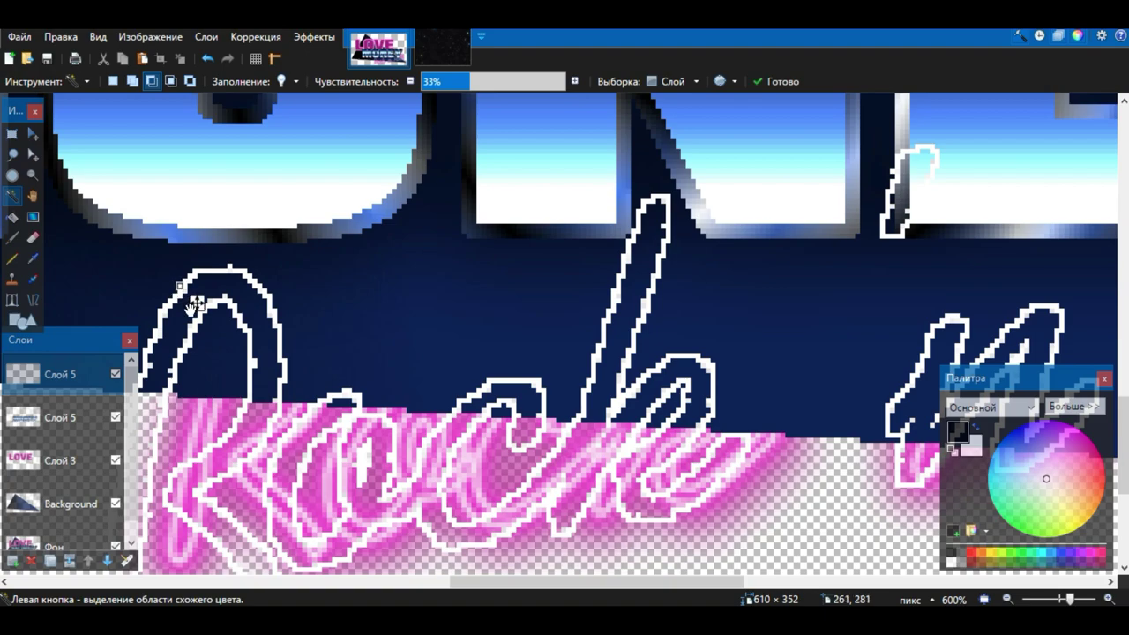
{"action": "left_click", "coordinate": [134, 81]}
{"action": "scroll", "coordinate": [349, 403], "scroll_direction": "down", "scroll_amount": 1}
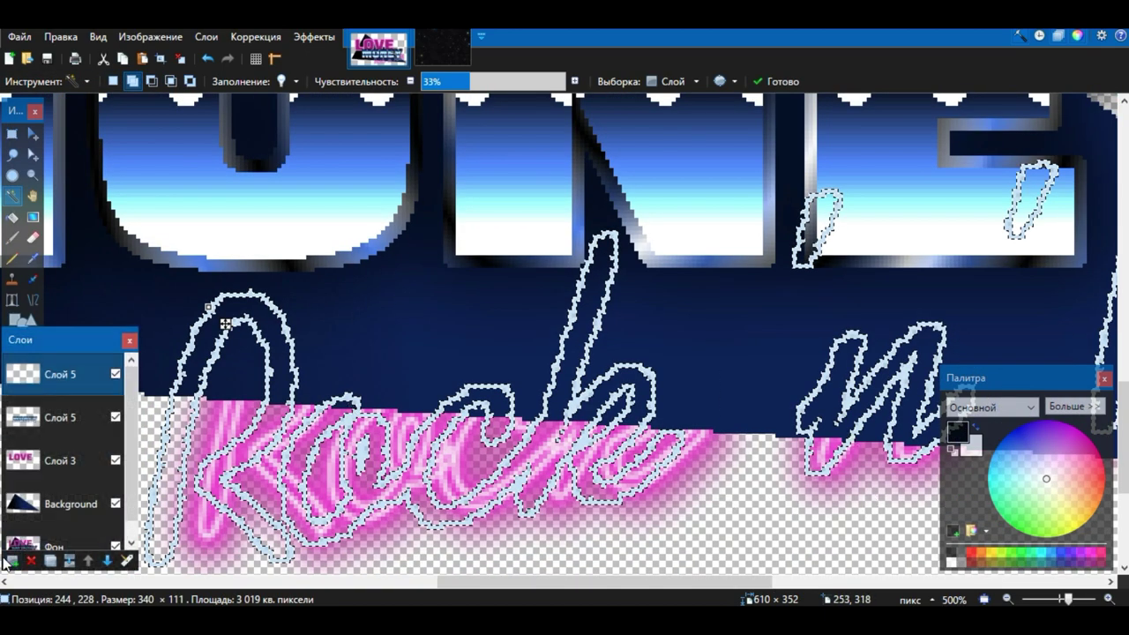
{"action": "left_click", "coordinate": [12, 562]}
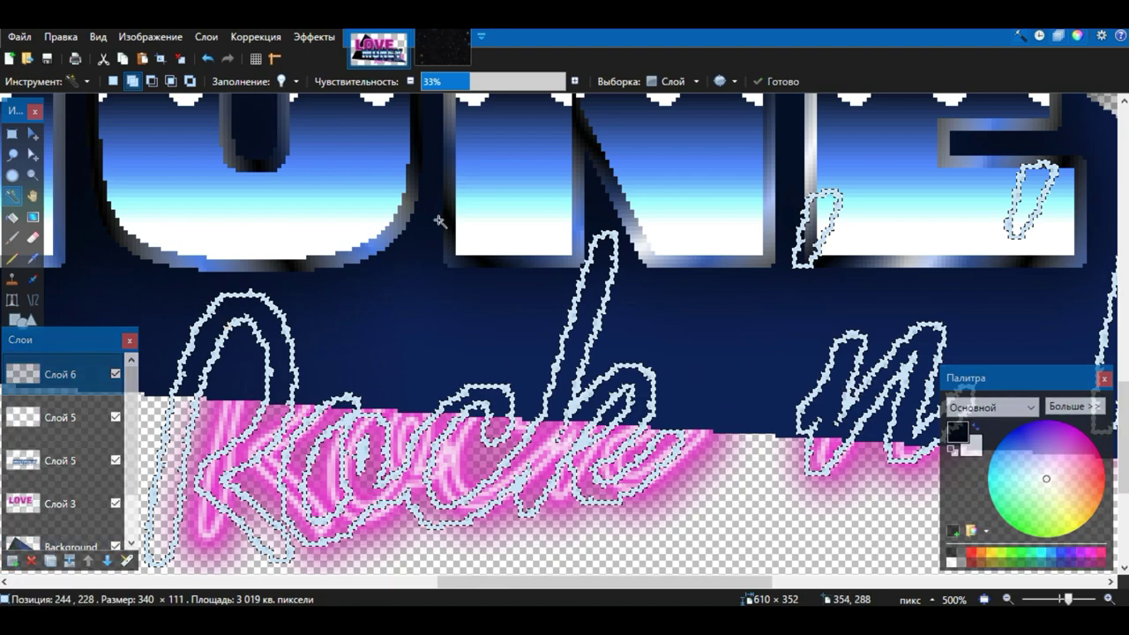
Step: Bring the reference layer Фон to the top and pick the neon pink from its letter R as primary colour
{"action": "left_click_drag", "start_coordinate": [75, 542], "coordinate": [88, 374]}
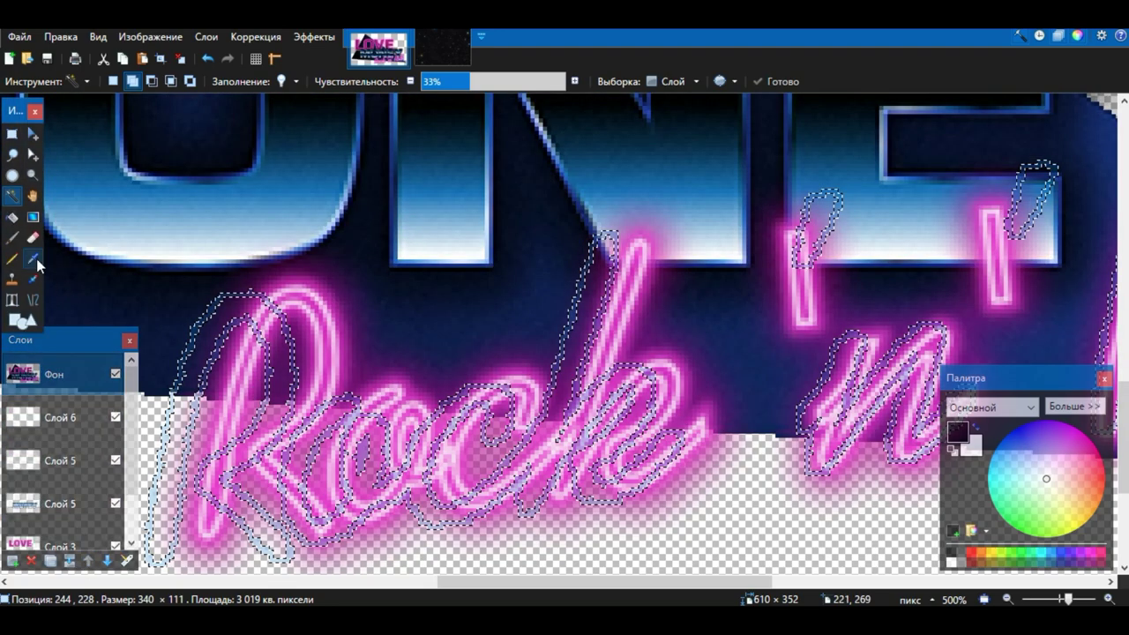
{"action": "left_click", "coordinate": [33, 258]}
{"action": "scroll", "coordinate": [327, 285], "scroll_direction": "up", "scroll_amount": 5}
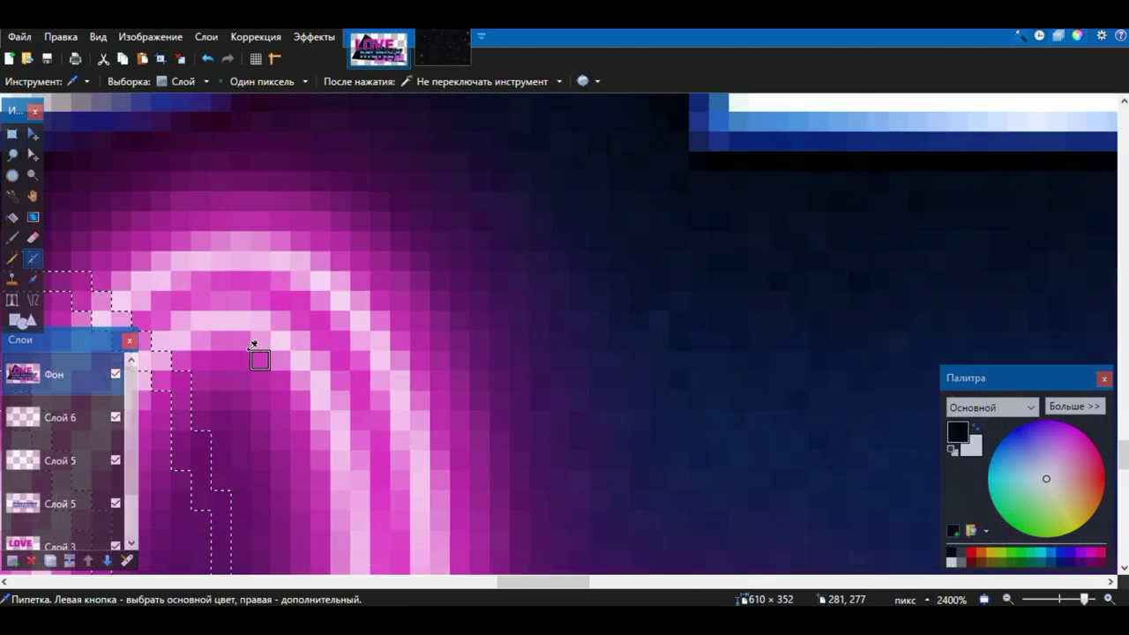
{"action": "left_click", "coordinate": [239, 341]}
{"action": "scroll", "coordinate": [242, 339], "scroll_direction": "down", "scroll_amount": 4}
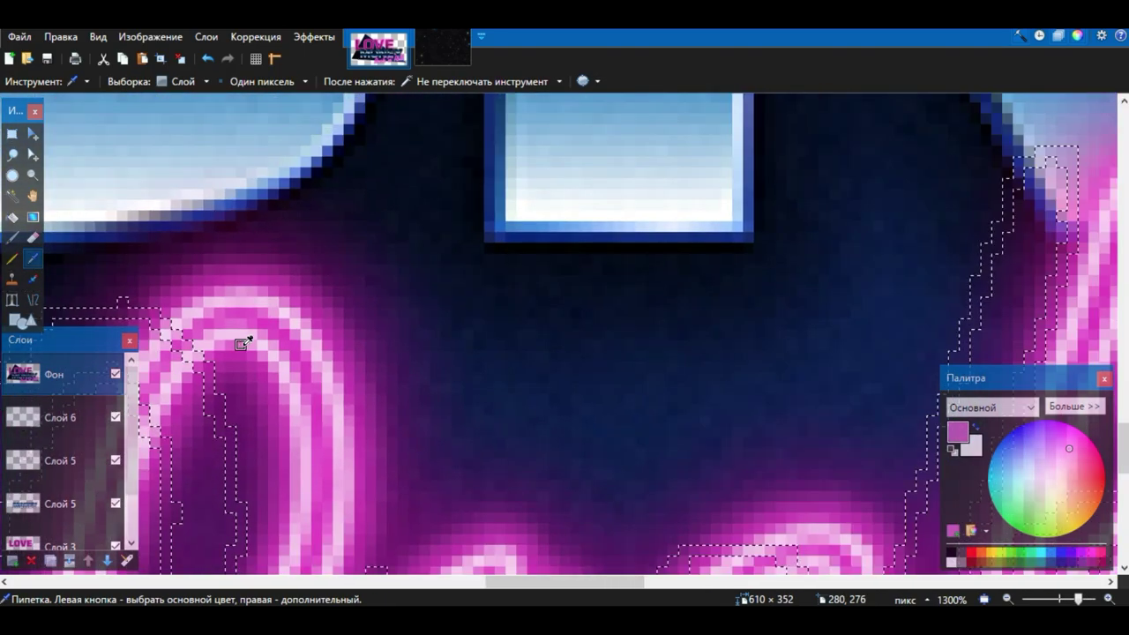
Step: Move the reference layer Фон back to the bottom of the stack and make Слой 6 active
{"action": "left_click_drag", "start_coordinate": [52, 374], "coordinate": [94, 540]}
{"action": "left_click", "coordinate": [67, 386]}
{"action": "scroll", "coordinate": [441, 255], "scroll_direction": "down", "scroll_amount": 2}
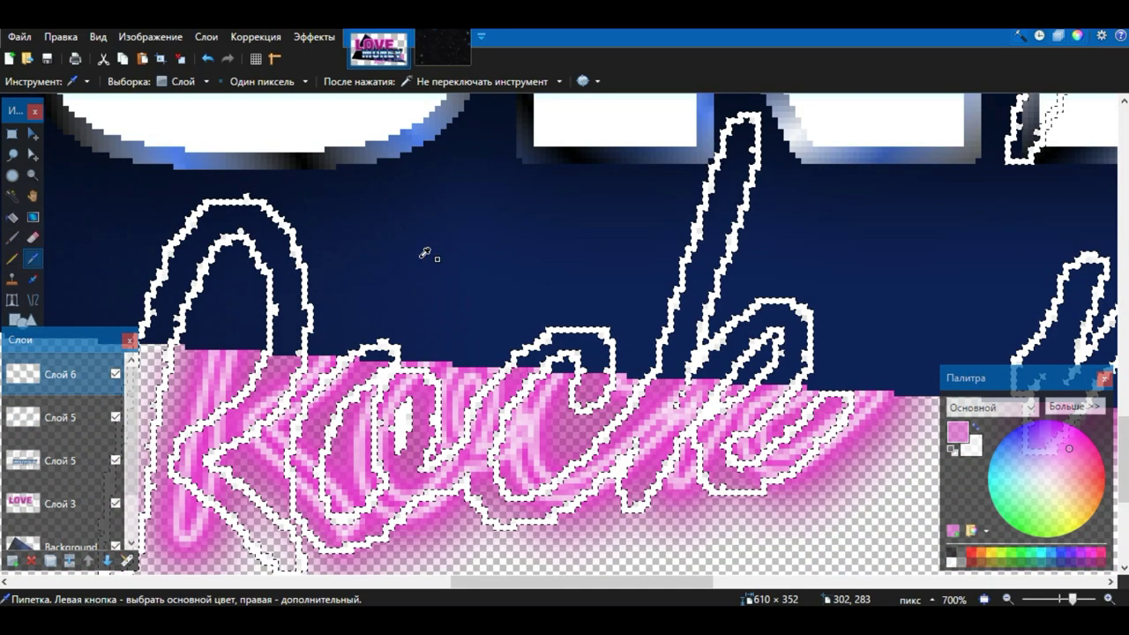
Step: Fill the selected script outline on Слой 6 with the pink primary colour and clear the selection
{"action": "key", "text": "ctrl+d"}
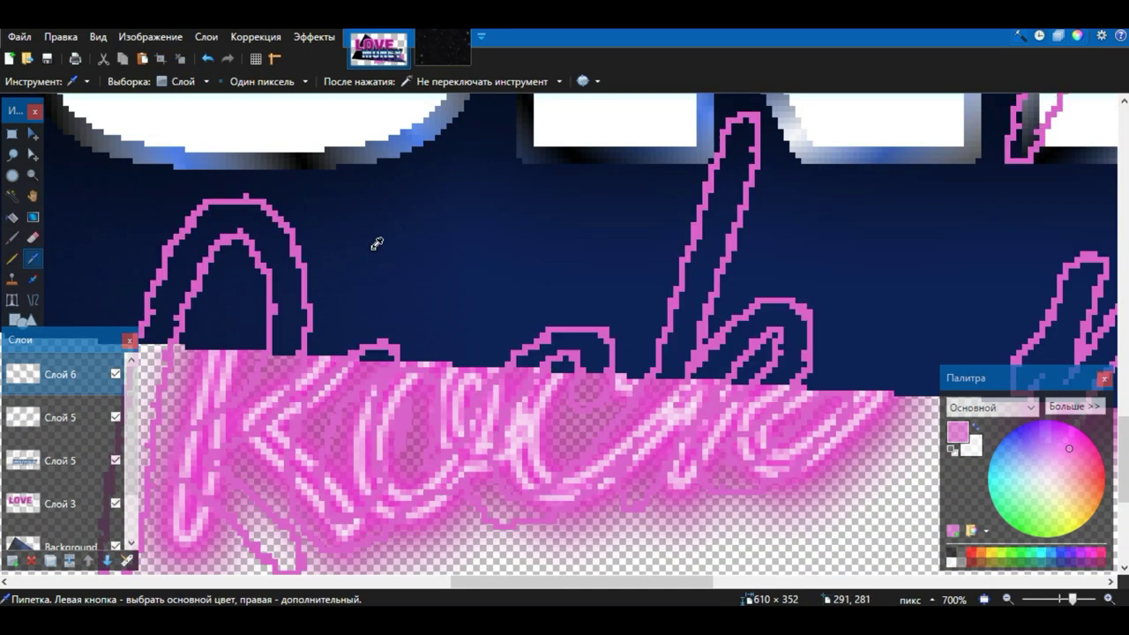
{"action": "scroll", "coordinate": [373, 245], "scroll_direction": "down", "scroll_amount": 2}
{"action": "double_click", "coordinate": [53, 369]}
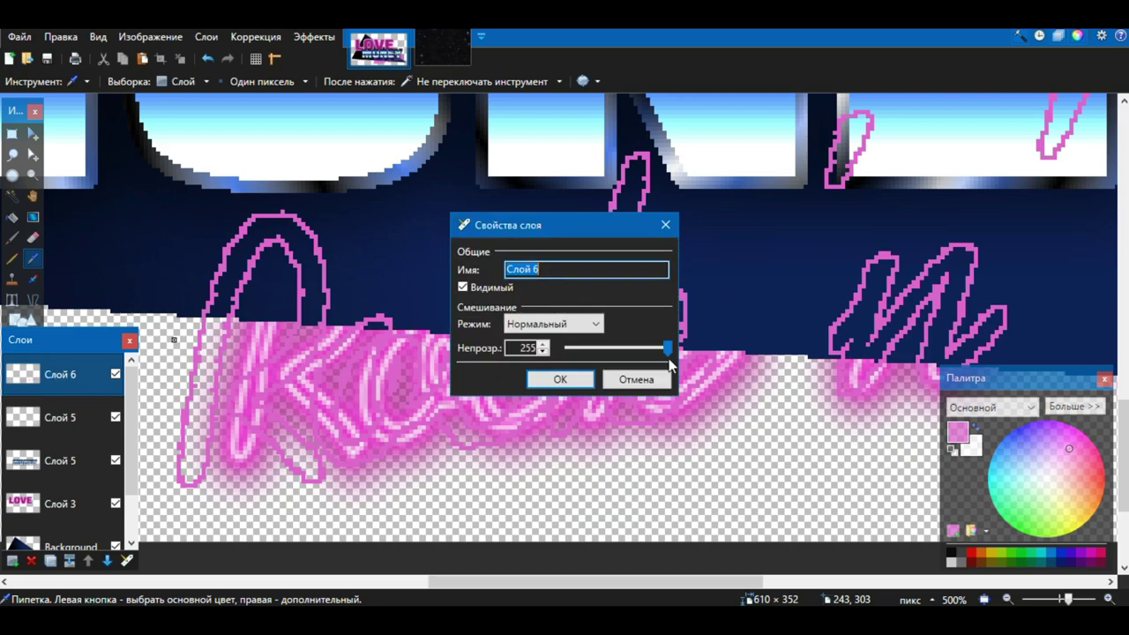
{"action": "left_click", "coordinate": [636, 379]}
Step: Apply a Gaussian blur with radius 2 to the pink script outline on Слой 6
{"action": "left_click", "coordinate": [296, 40]}
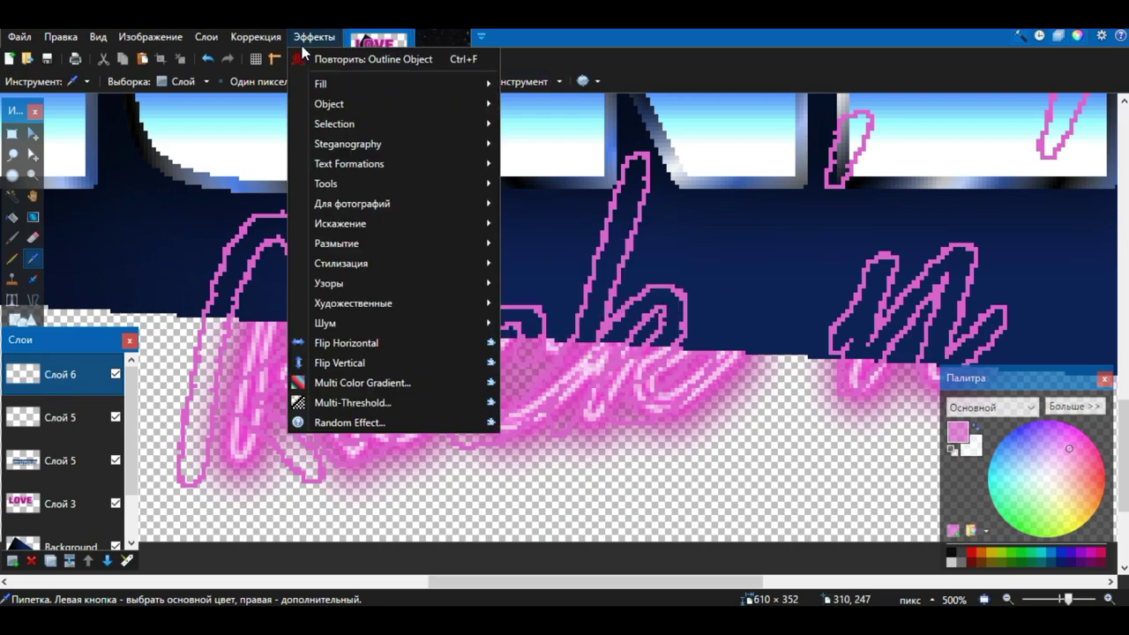
{"action": "mouse_move", "coordinate": [360, 247]}
{"action": "left_click", "coordinate": [575, 424]}
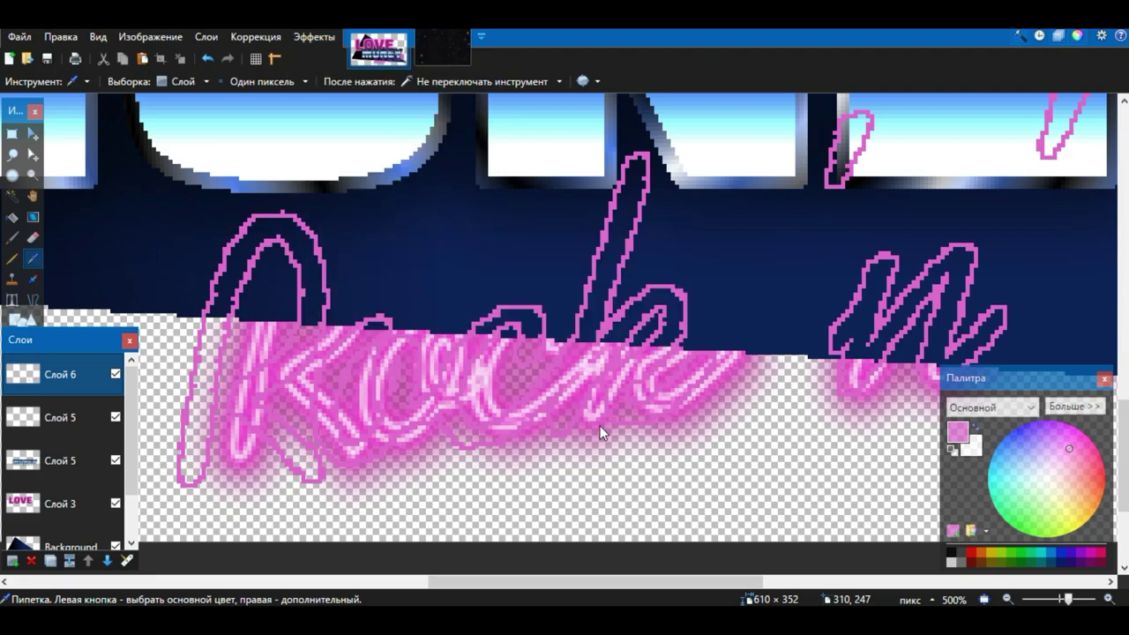
{"action": "left_click", "coordinate": [391, 245]}
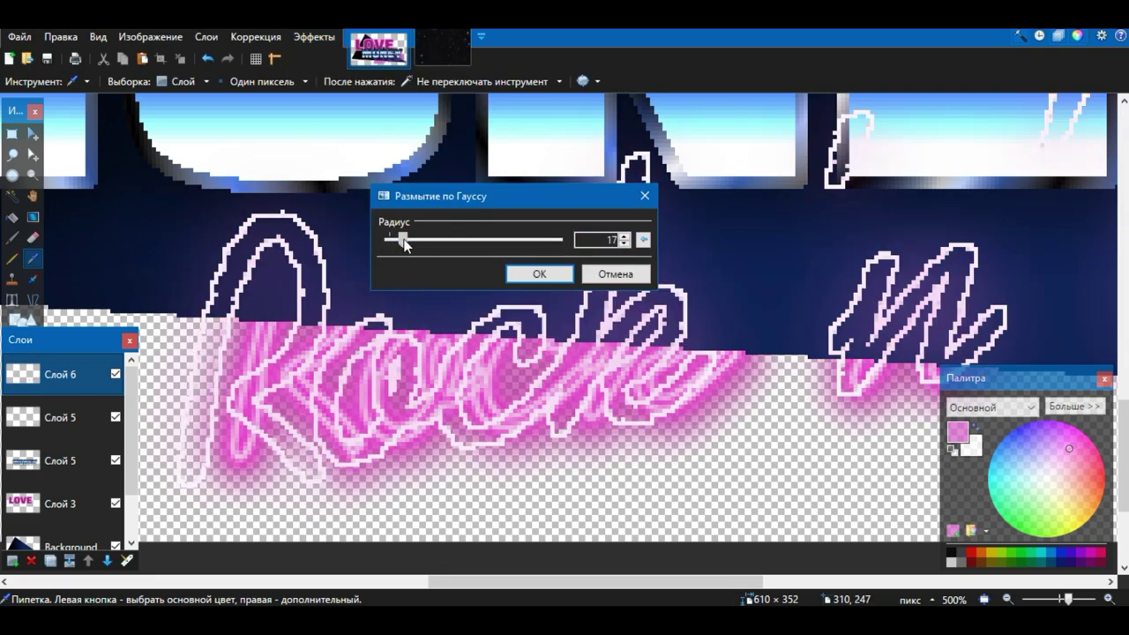
{"action": "left_click", "coordinate": [623, 244]}
{"action": "left_click", "coordinate": [623, 244]}
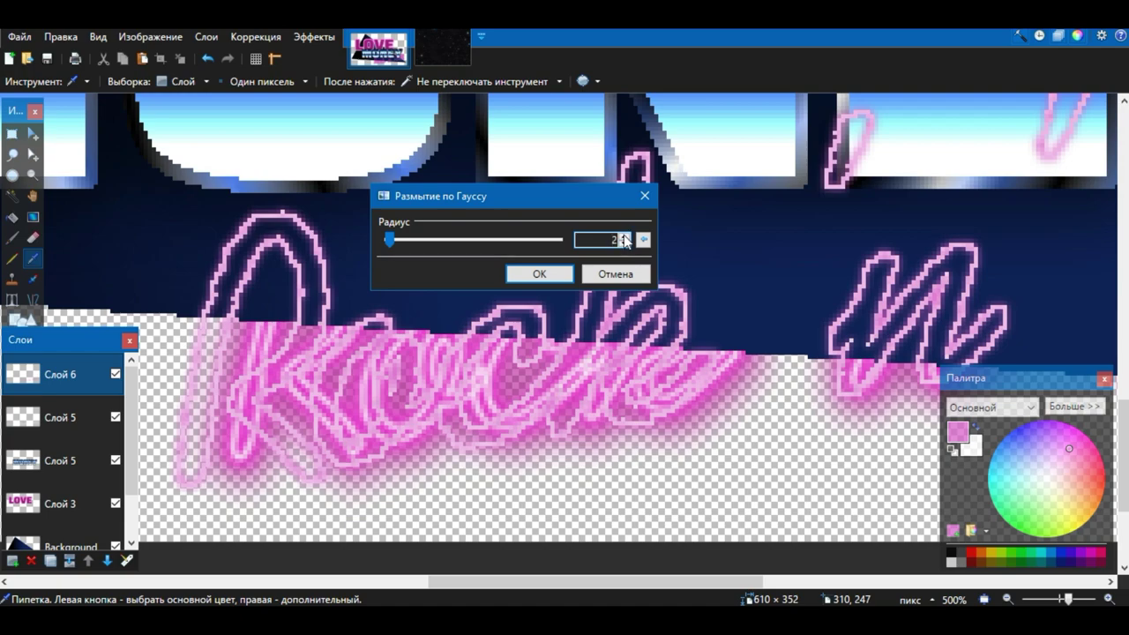
{"action": "left_click", "coordinate": [539, 273]}
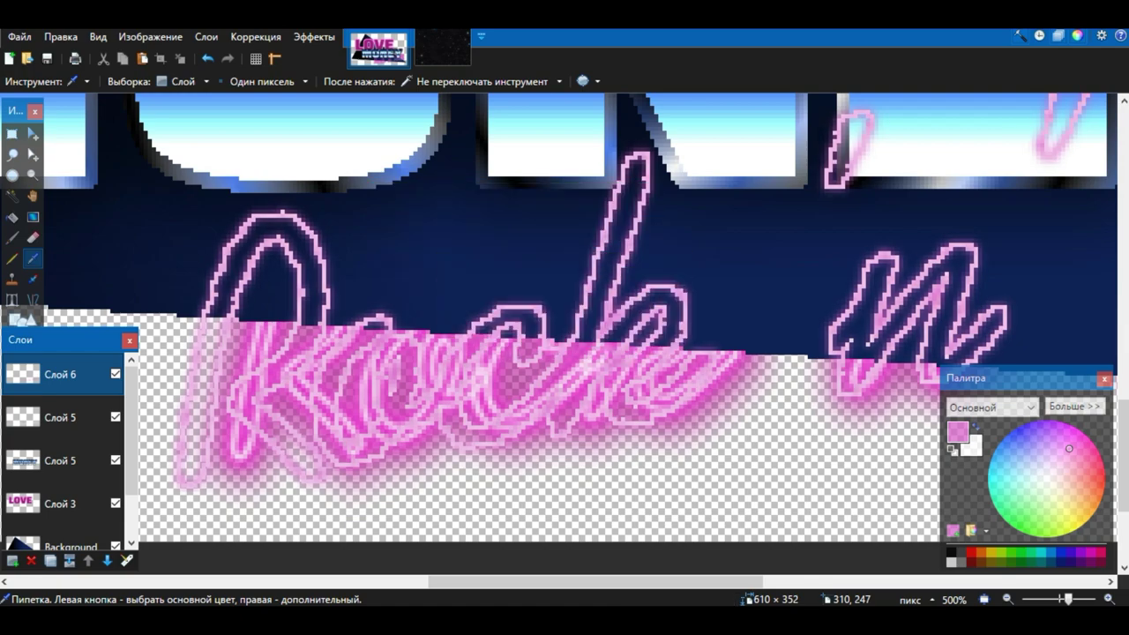
Step: Duplicate the blurred glow layer Слой 6 and place one copy directly beneath the script outline layer Слой 5
{"action": "left_click", "coordinate": [49, 561]}
{"action": "left_click_drag", "start_coordinate": [84, 373], "coordinate": [72, 453]}
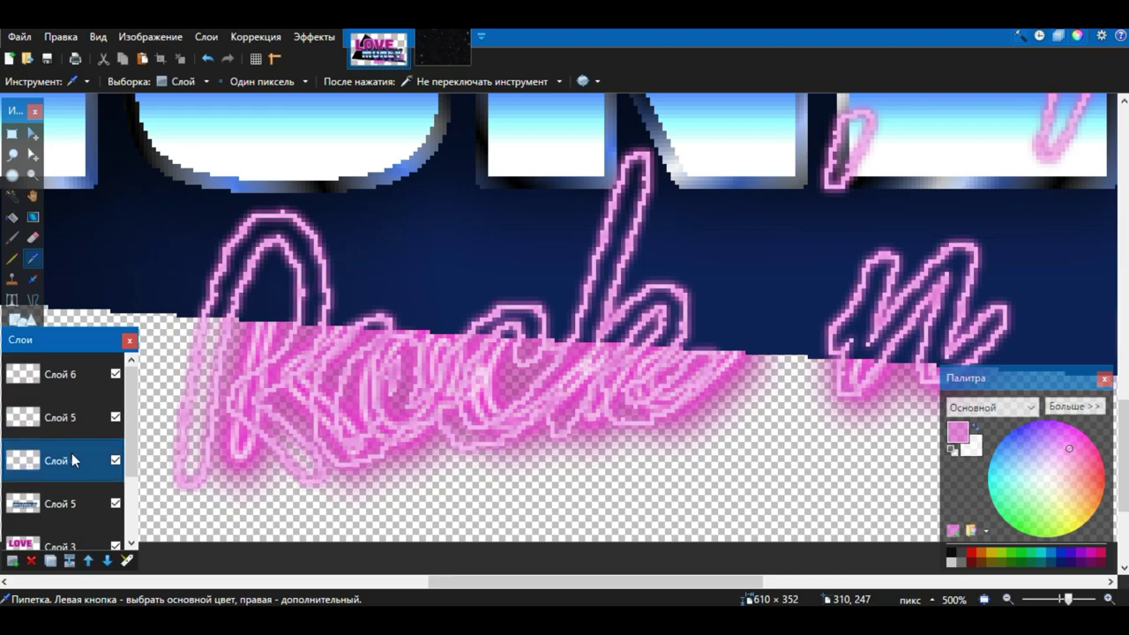
{"action": "scroll", "coordinate": [360, 323], "scroll_direction": "down", "scroll_amount": 1}
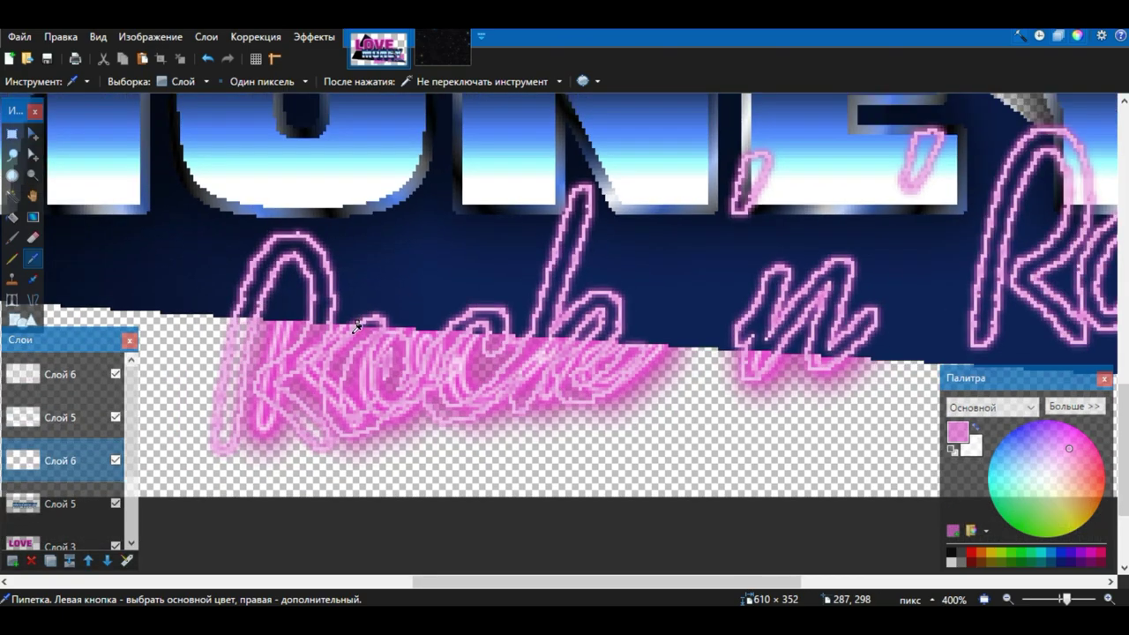
{"action": "scroll", "coordinate": [294, 388], "scroll_direction": "down", "scroll_amount": 6}
{"action": "scroll", "coordinate": [694, 285], "scroll_direction": "up", "scroll_amount": 5}
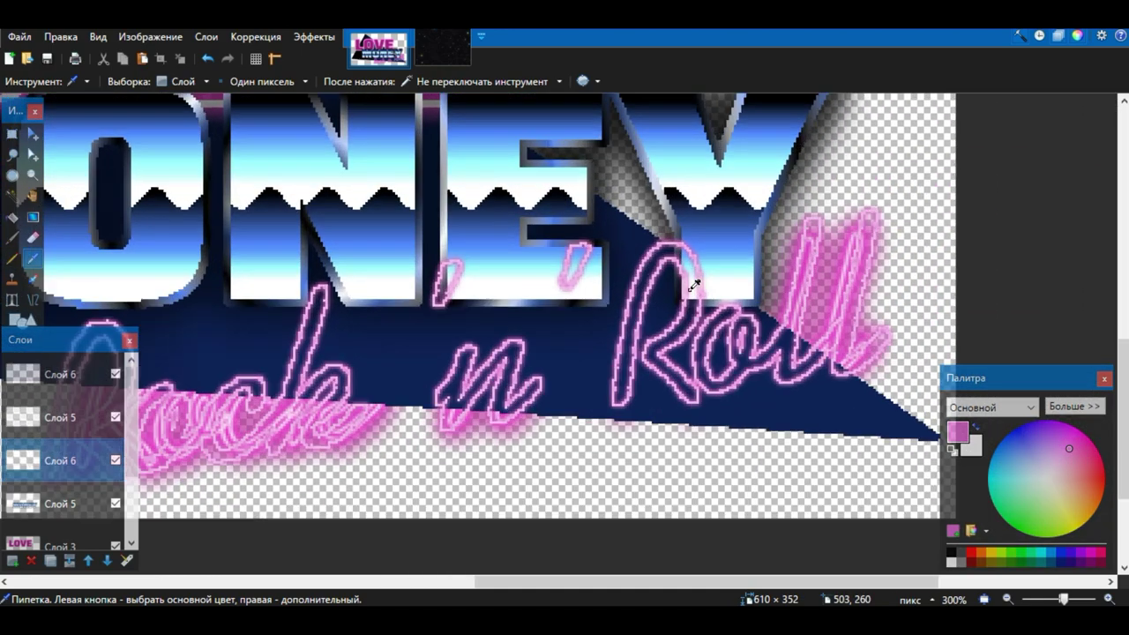
{"action": "scroll", "coordinate": [589, 259], "scroll_direction": "down", "scroll_amount": 5}
{"action": "scroll", "coordinate": [584, 258], "scroll_direction": "up", "scroll_amount": 4}
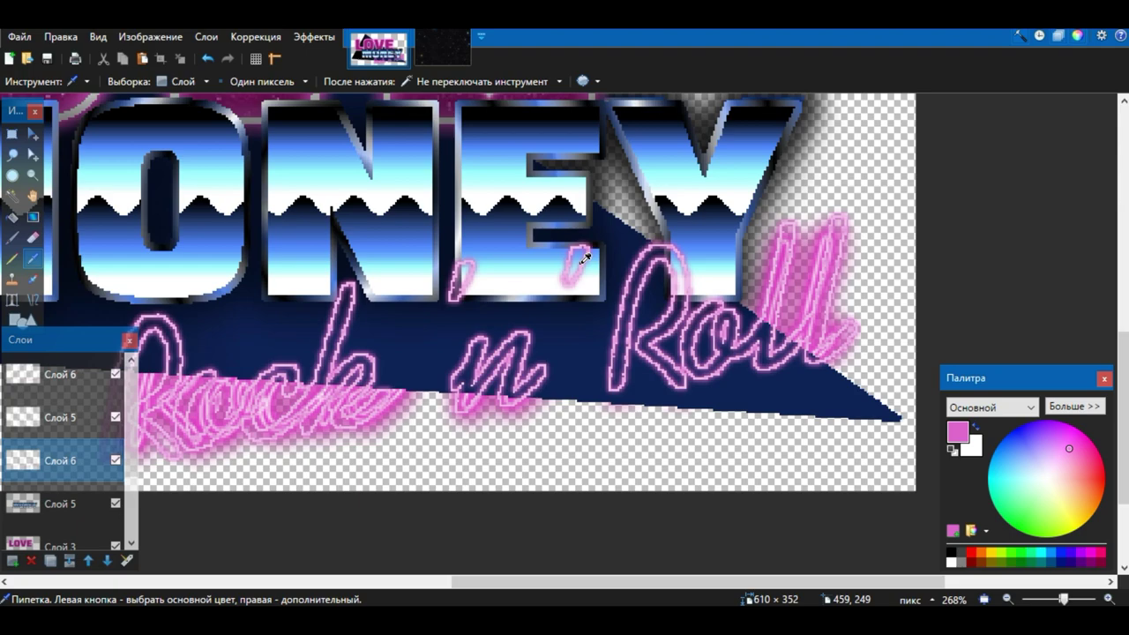
{"action": "scroll", "coordinate": [596, 269], "scroll_direction": "down", "scroll_amount": 2}
Step: Try merging the three Rock 'n' Roll script layers and hiding the reference layer Фон, and undo these changes
{"action": "left_click", "coordinate": [53, 374]}
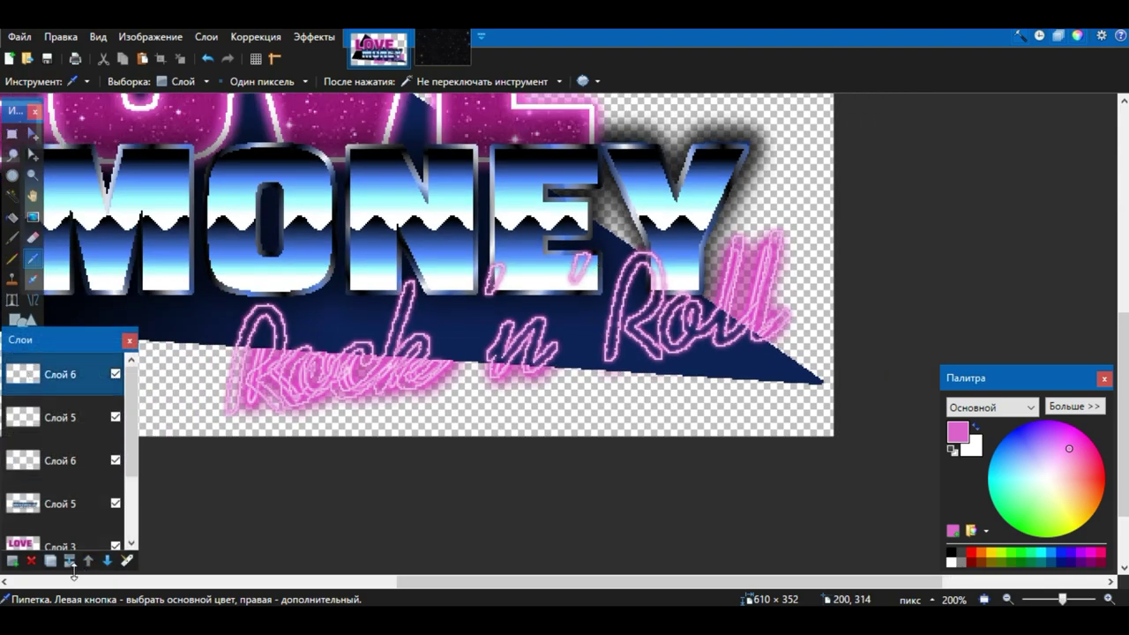
{"action": "left_click", "coordinate": [69, 562]}
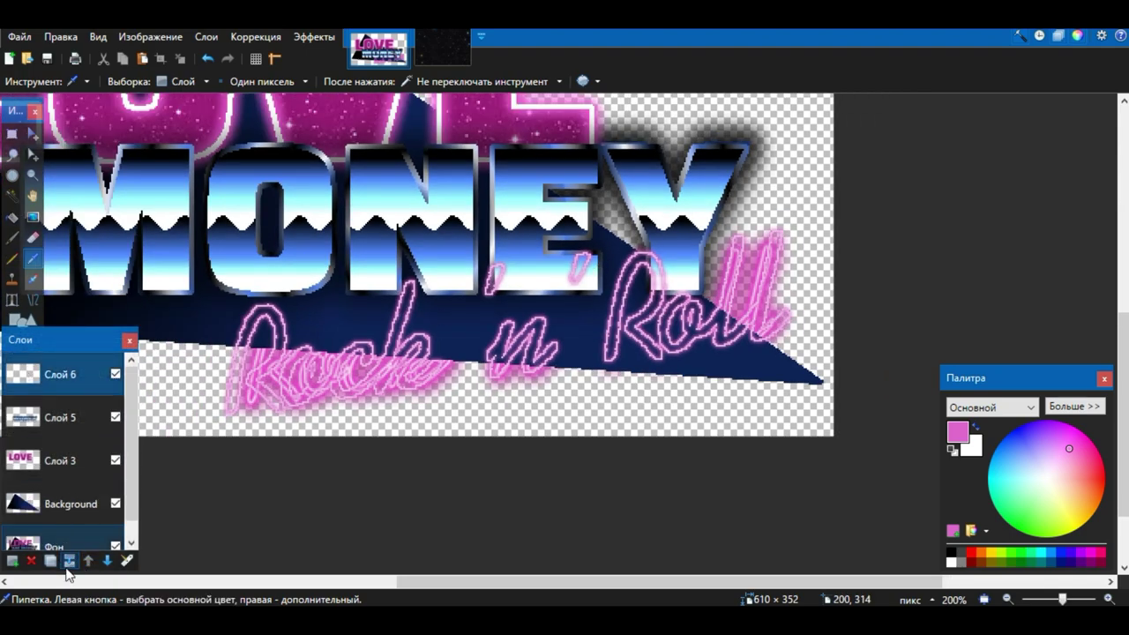
{"action": "left_click", "coordinate": [992, 599]}
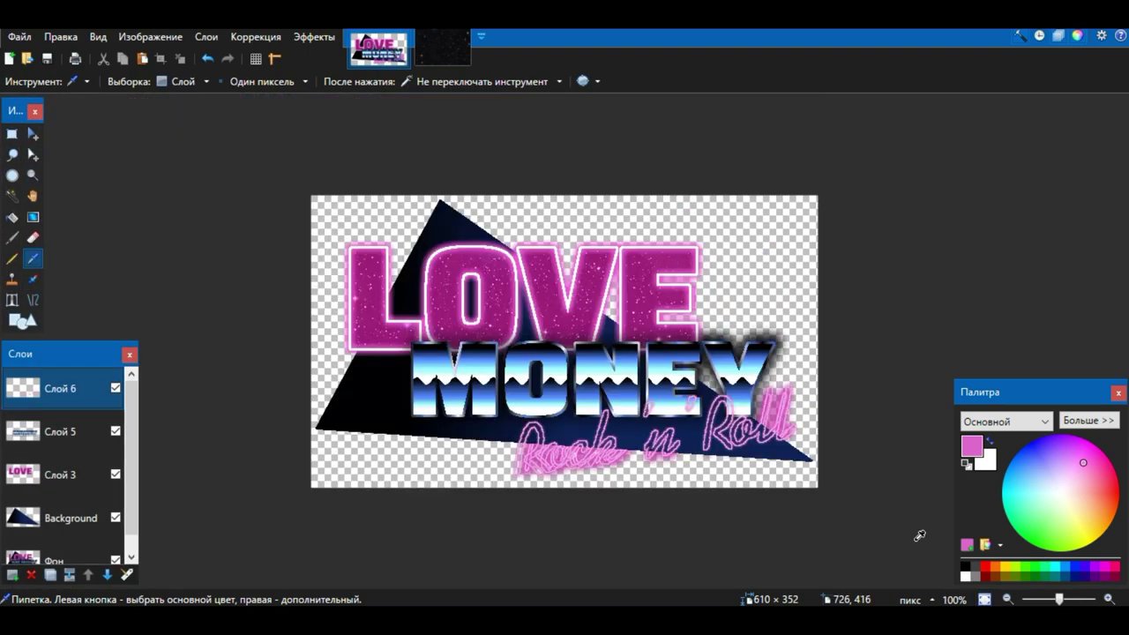
{"action": "left_click", "coordinate": [115, 561]}
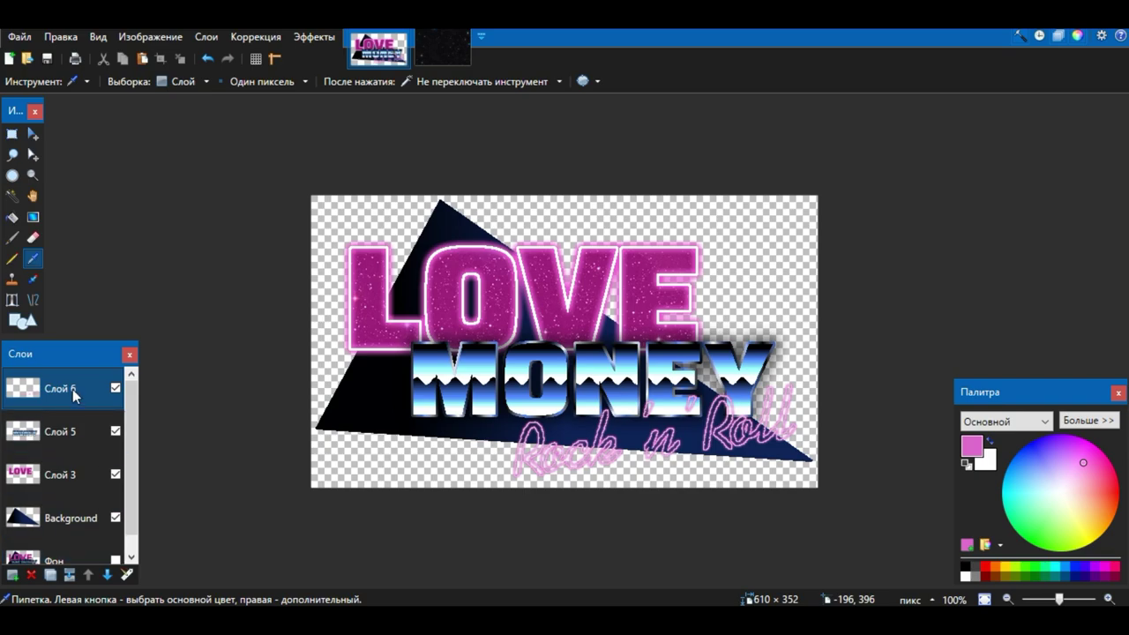
{"action": "key", "text": "ctrl+shift+d"}
{"action": "key", "text": "ctrl+shift+d"}
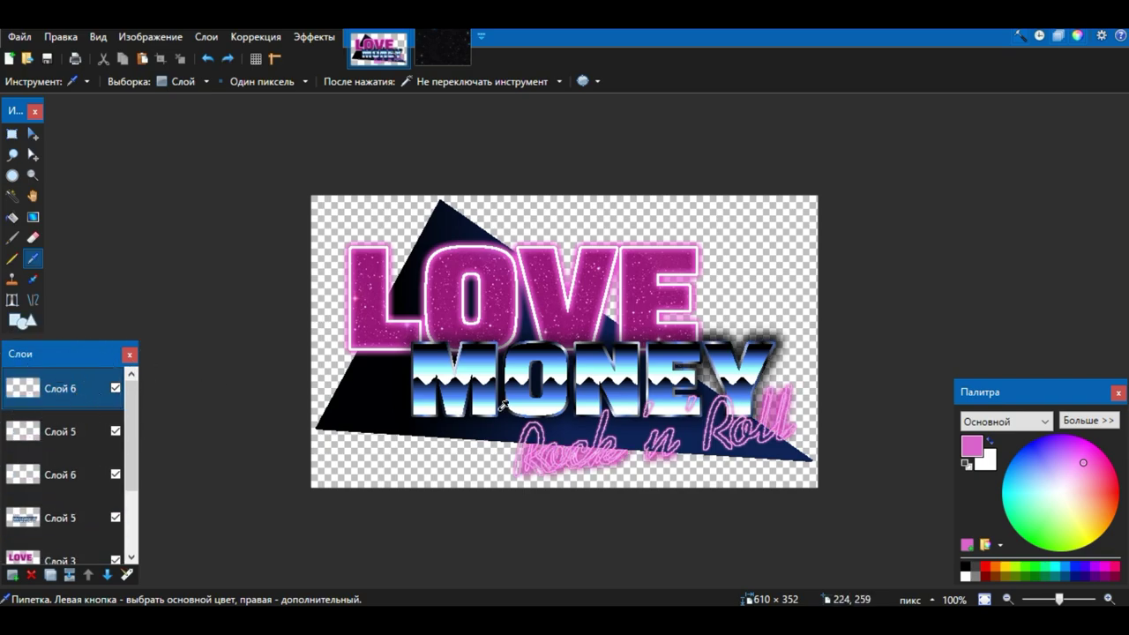
Step: Duplicate the lower glow layer Слой 6 twice to strengthen it and merge all the Rock 'n' Roll script layers into one
{"action": "scroll", "coordinate": [791, 398], "scroll_direction": "up", "scroll_amount": 4}
{"action": "left_click", "coordinate": [37, 466]}
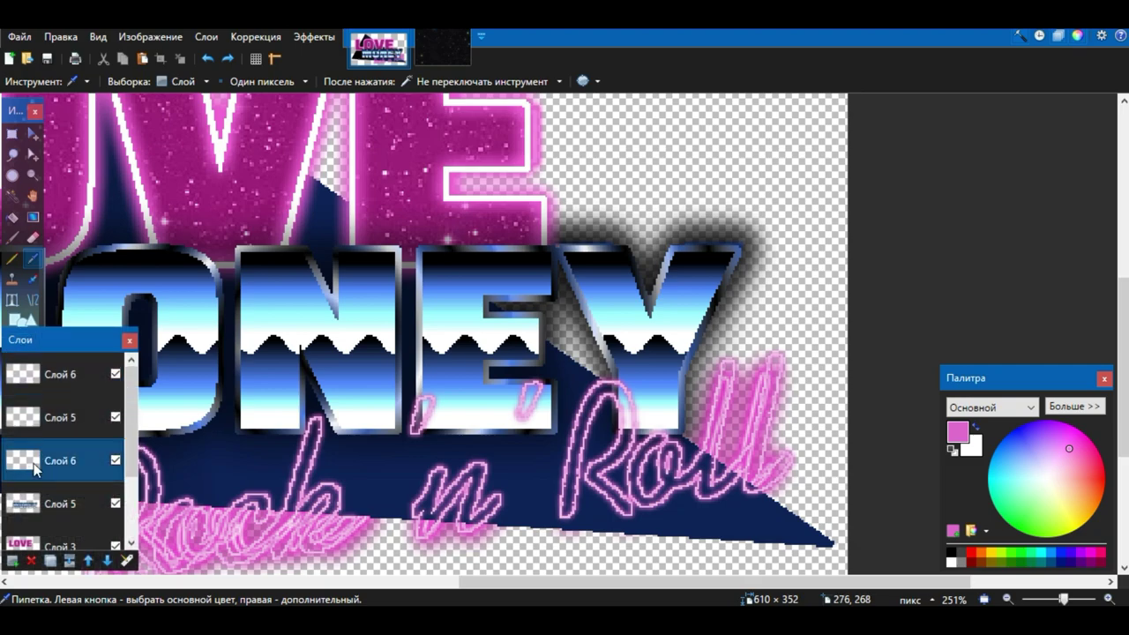
{"action": "left_click", "coordinate": [53, 562]}
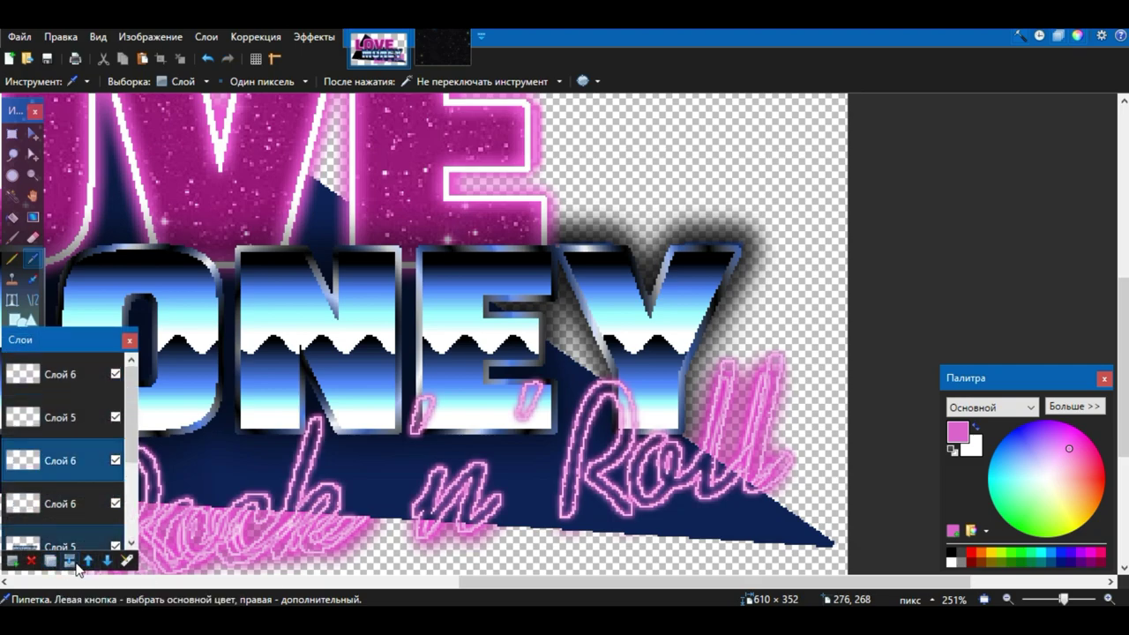
{"action": "left_click", "coordinate": [53, 563]}
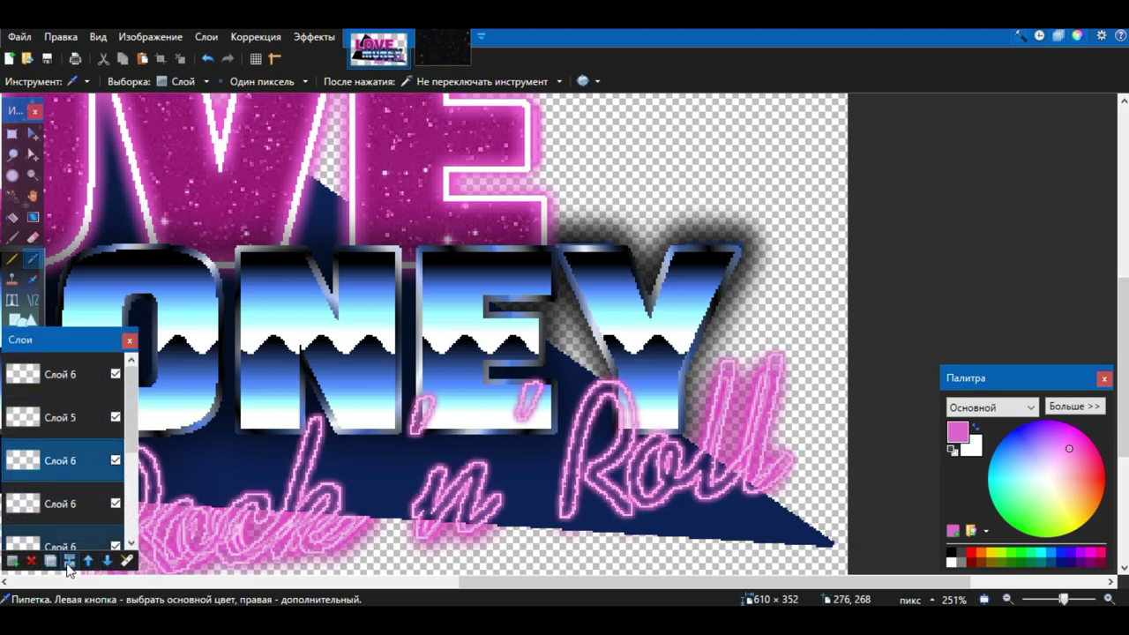
{"action": "left_click", "coordinate": [71, 560]}
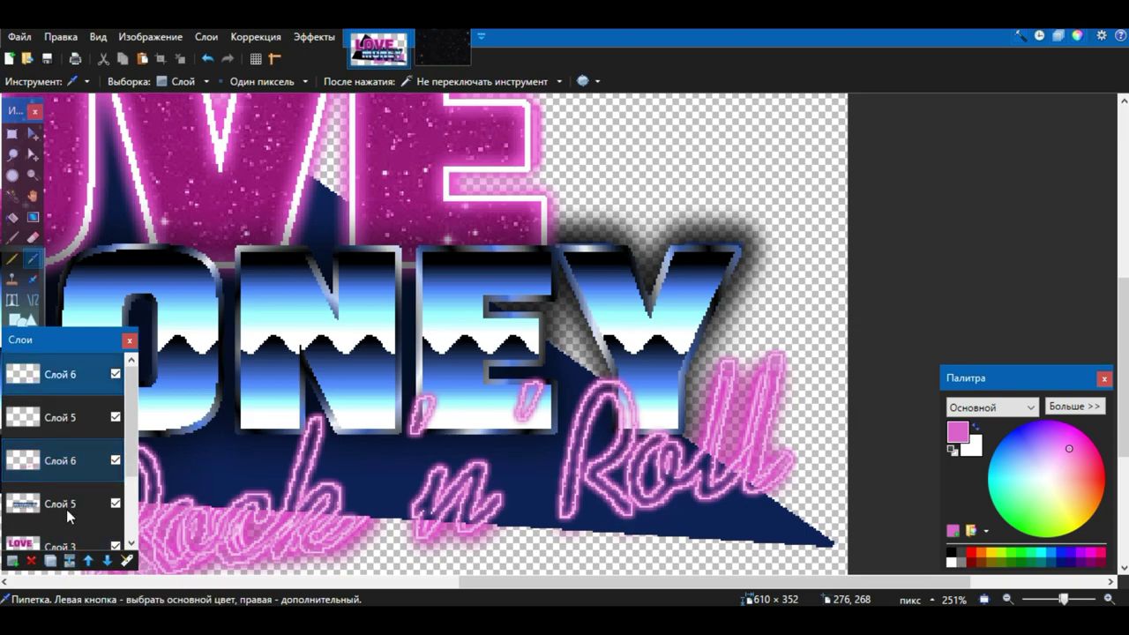
{"action": "left_click", "coordinate": [71, 563]}
{"action": "left_click", "coordinate": [71, 563]}
Step: Fit the whole logo in view and hide the reference layer Фон
{"action": "scroll", "coordinate": [329, 383], "scroll_direction": "down", "scroll_amount": 3}
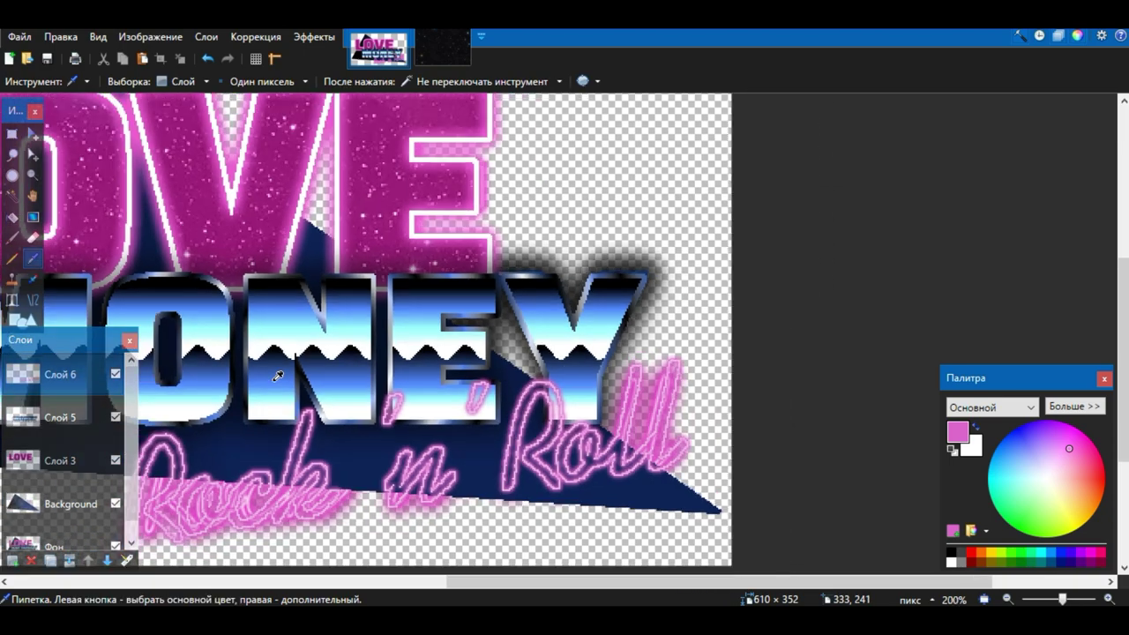
{"action": "left_click", "coordinate": [984, 599]}
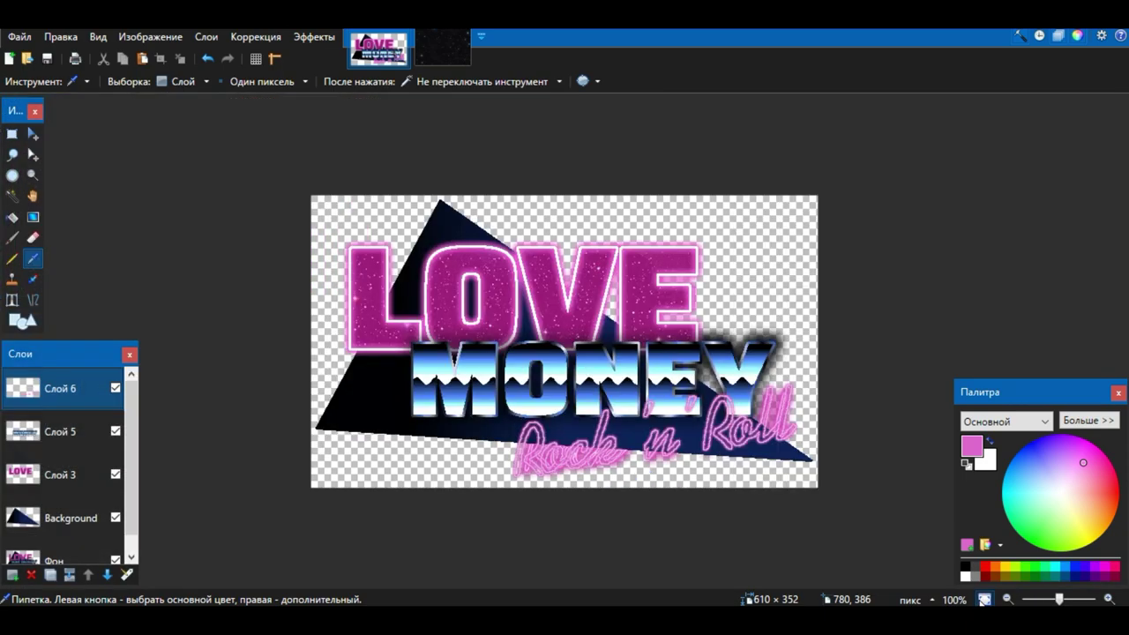
{"action": "left_click", "coordinate": [117, 560]}
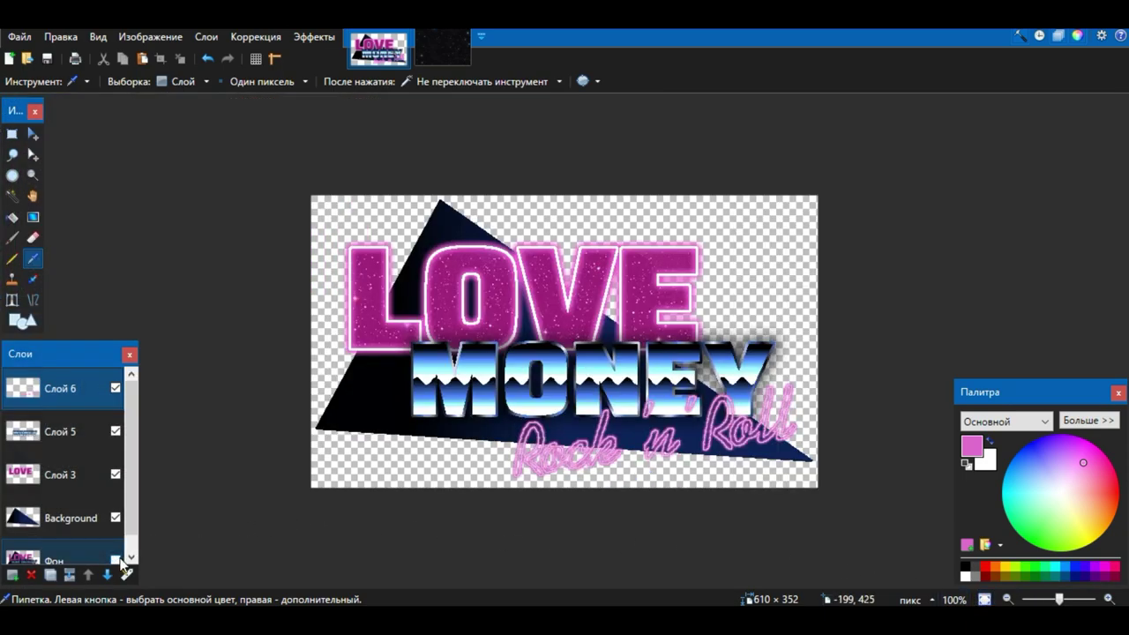